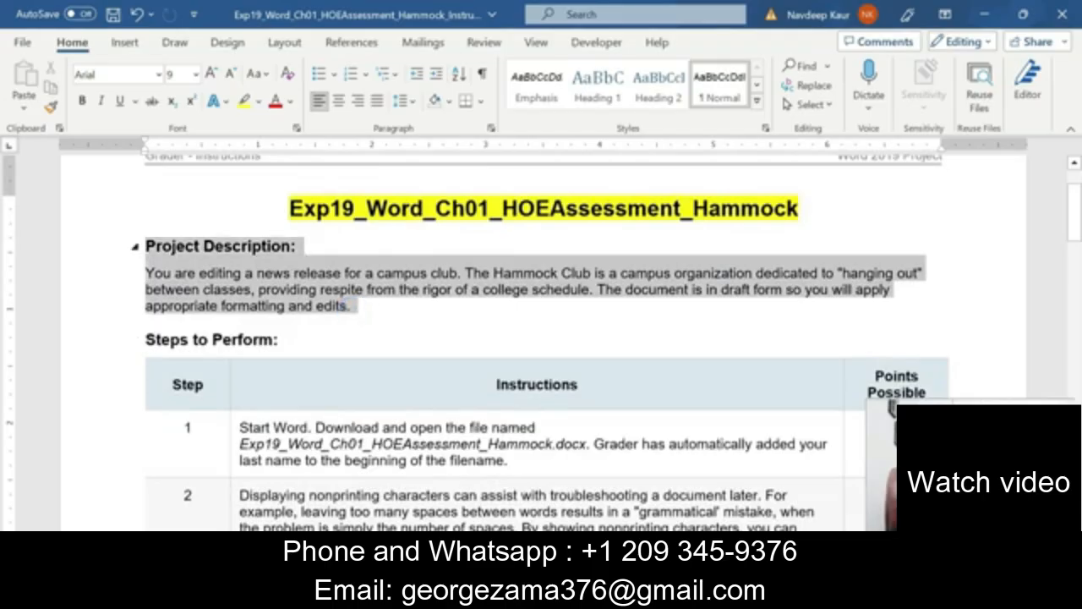
Select the whole Step 1 instruction cell and give it a yellow text highlight.
left_click(377, 312)
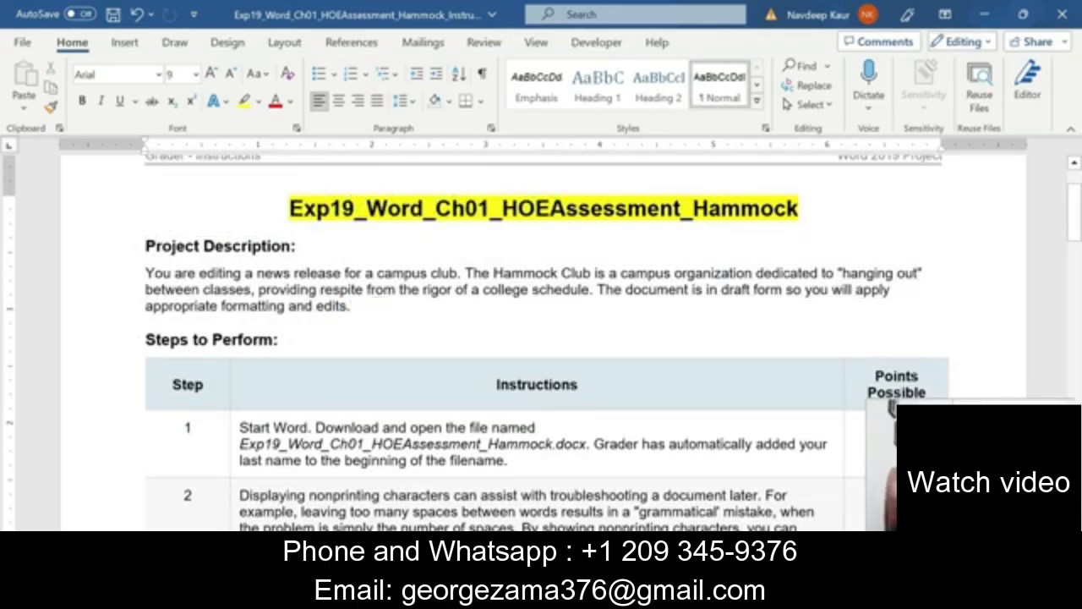
scroll(377, 311, "down", 9)
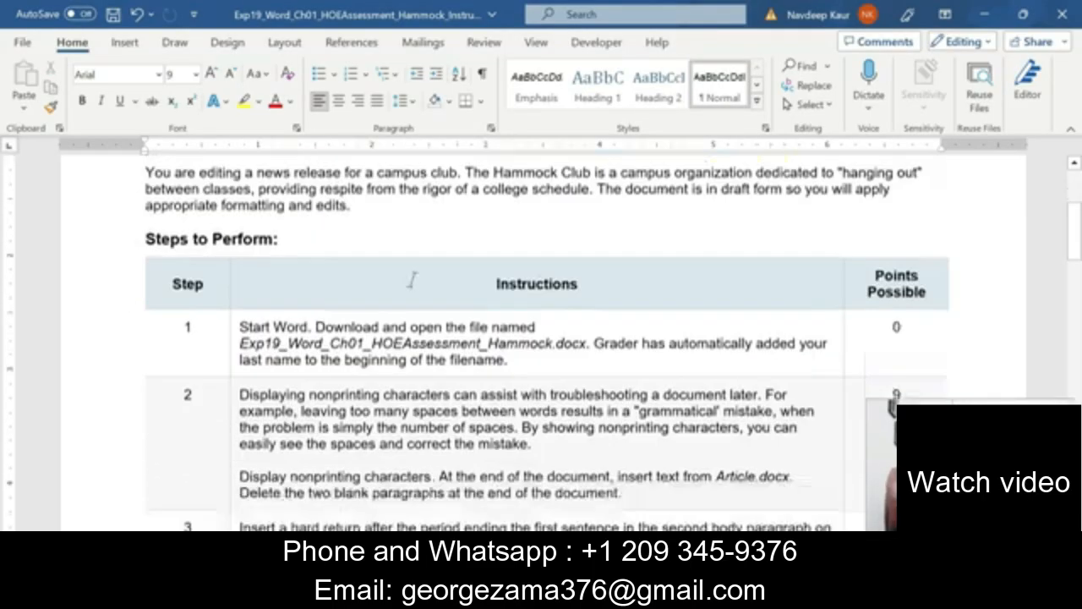
scroll(306, 244, "down", 10)
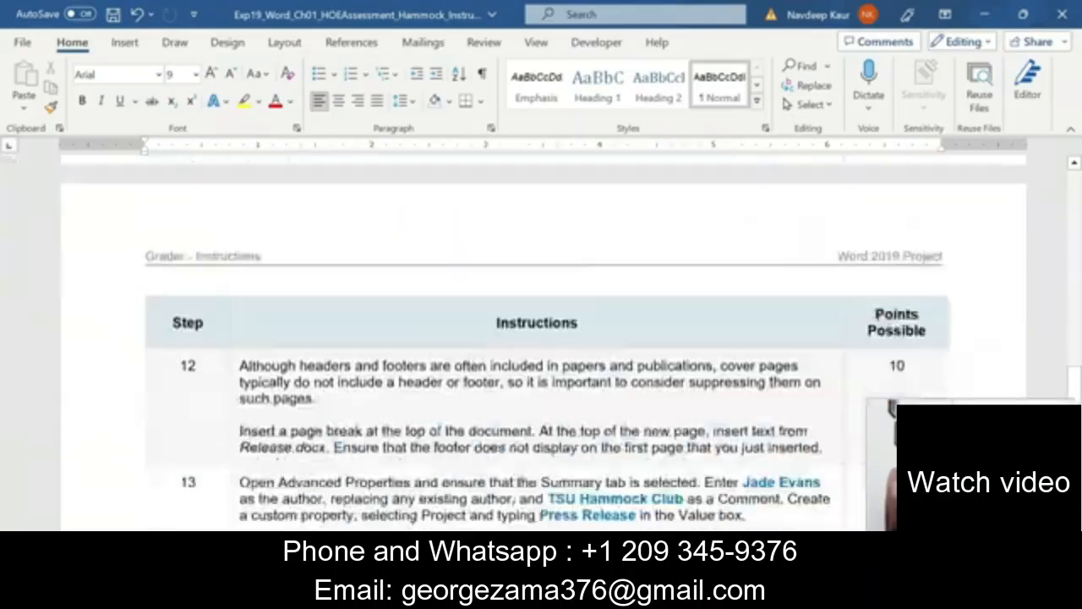
scroll(307, 244, "up", 19)
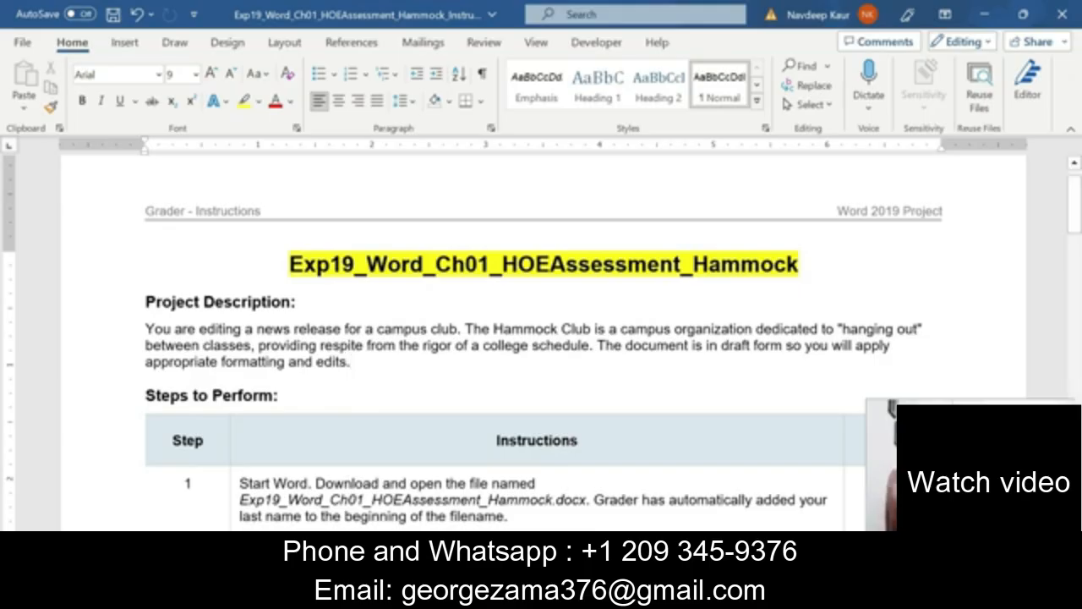
scroll(541, 338, "down", 2)
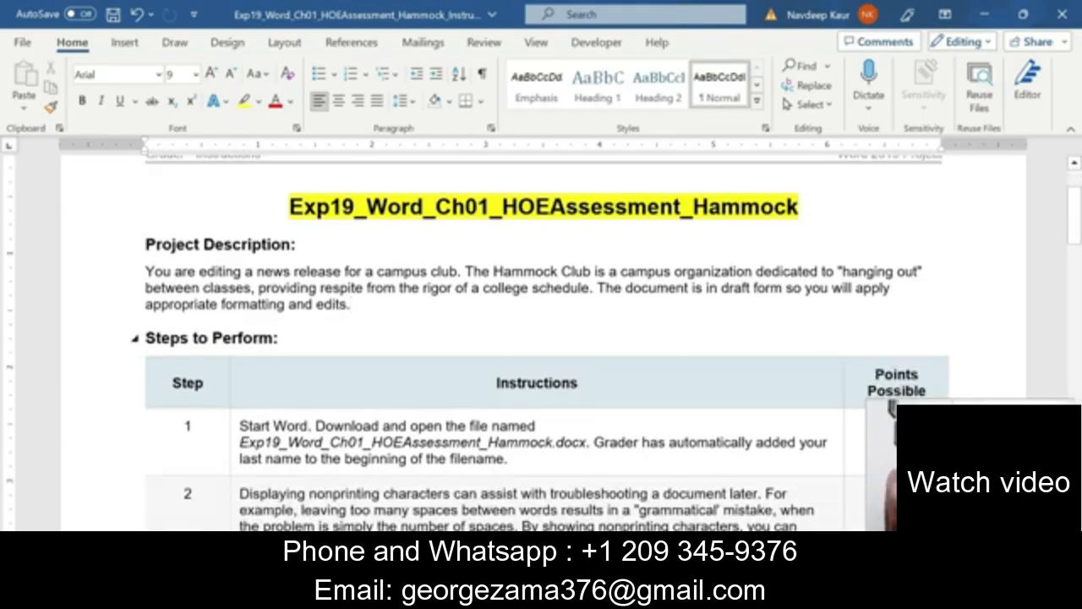
scroll(541, 338, "up", 1)
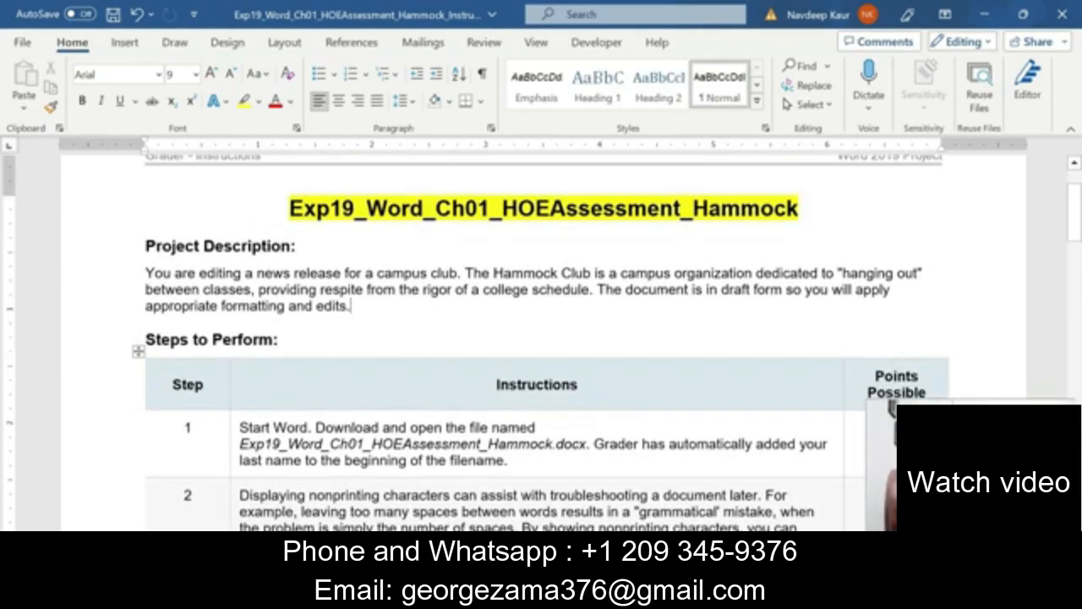
triple_click(517, 461)
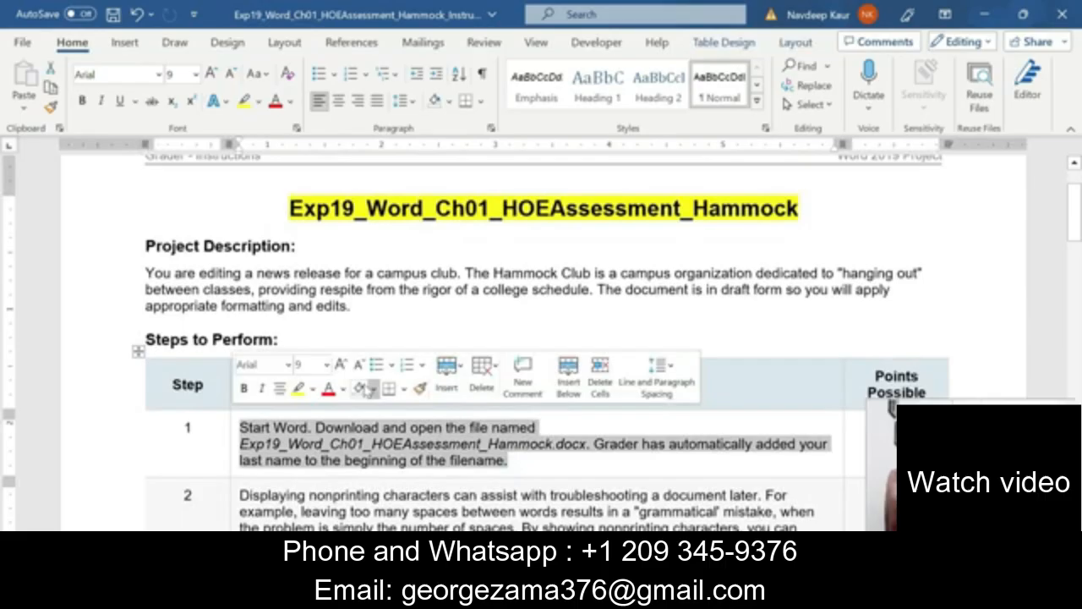
left_click(298, 388)
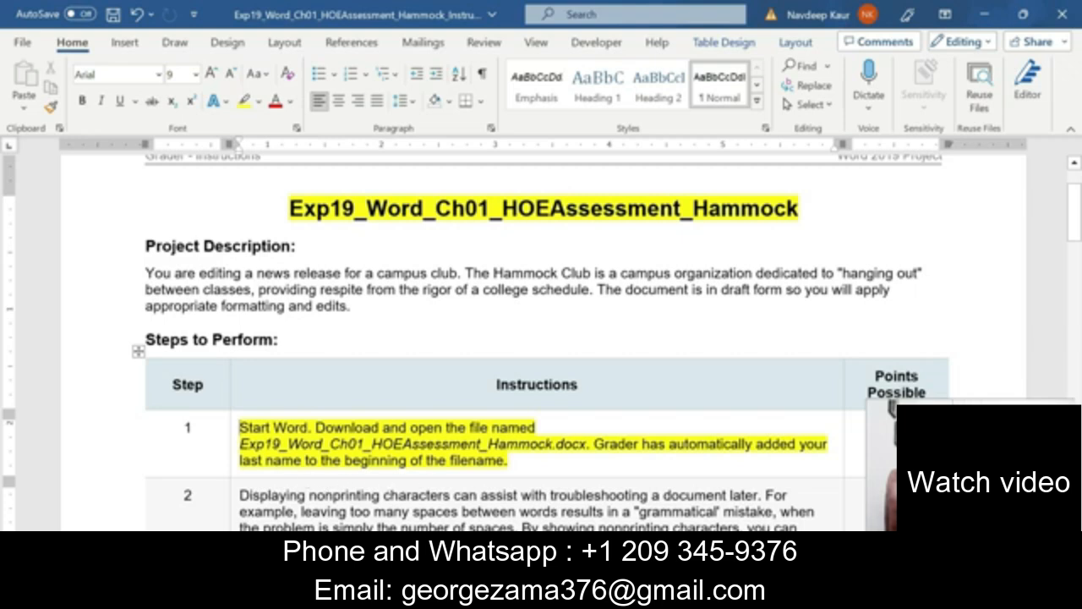
left_click(530, 460)
Check the Hammock news release window, then return to the instructions and reselect Step 1.
left_click(565, 593)
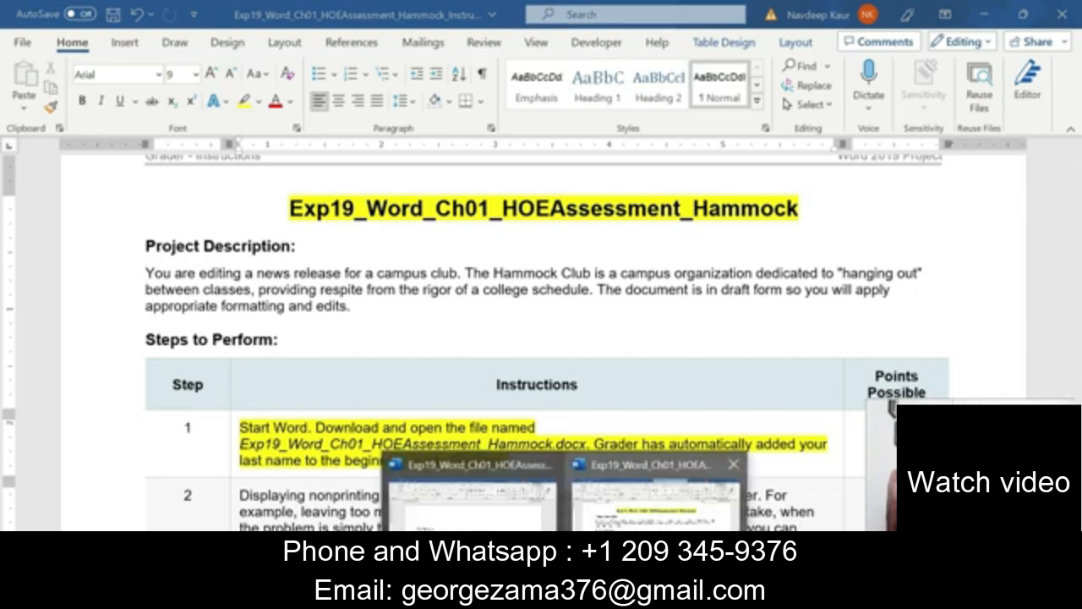
left_click(447, 517)
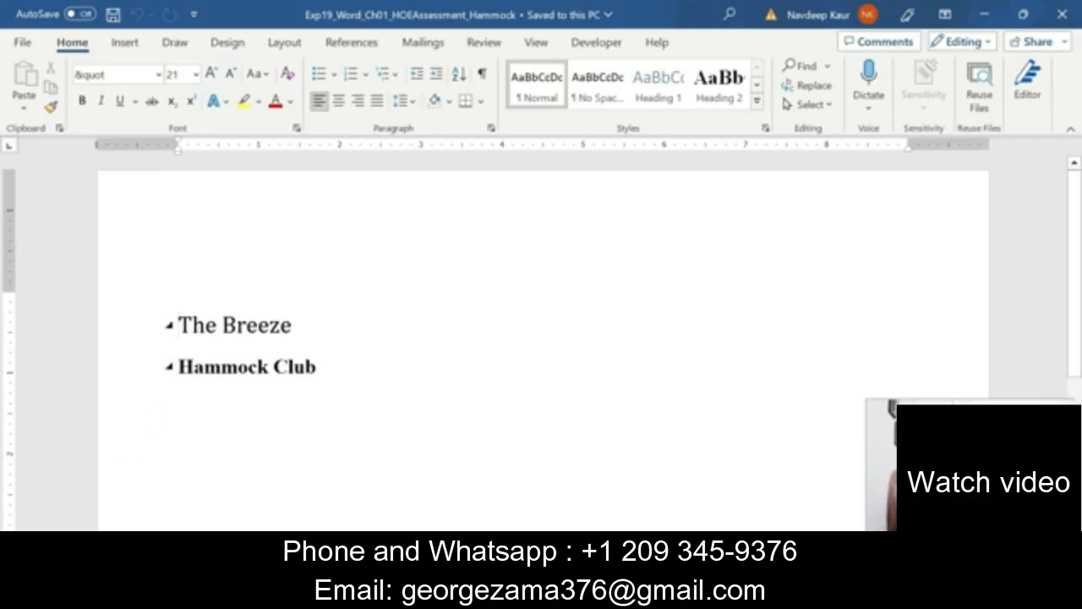
left_click(564, 595)
left_click(657, 505)
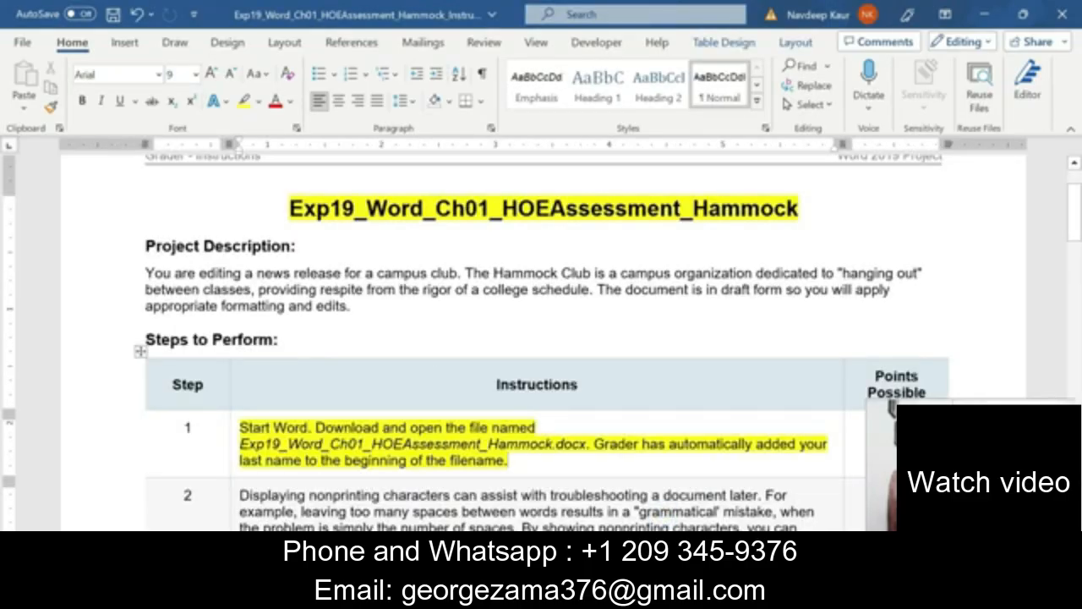
left_click_drag(508, 460, 308, 432)
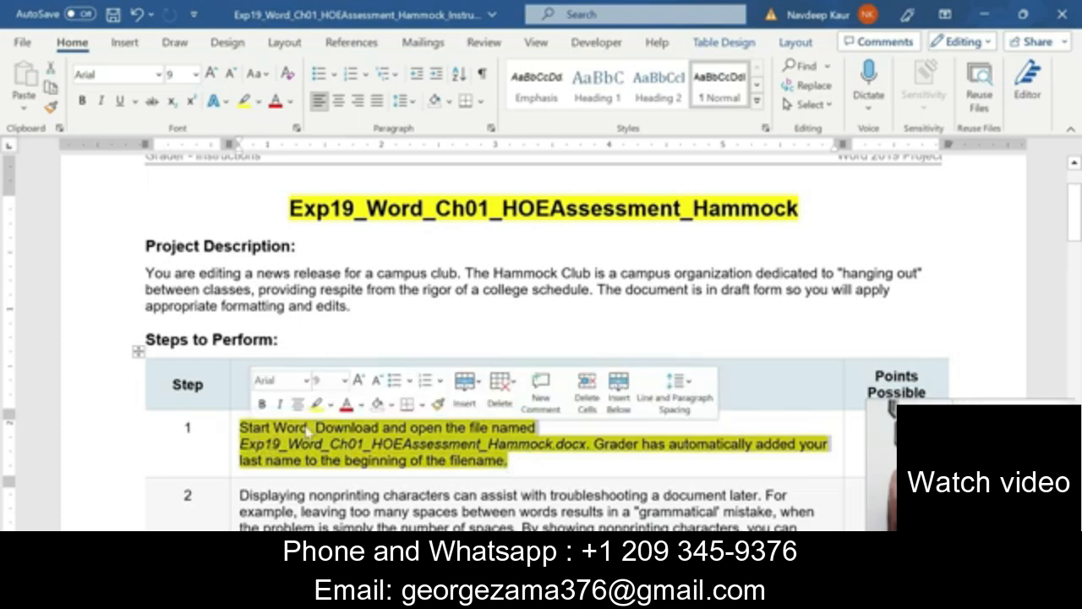
Remove Step 1's yellow highlight and highlight both Step 2 paragraphs yellow.
left_click(317, 403)
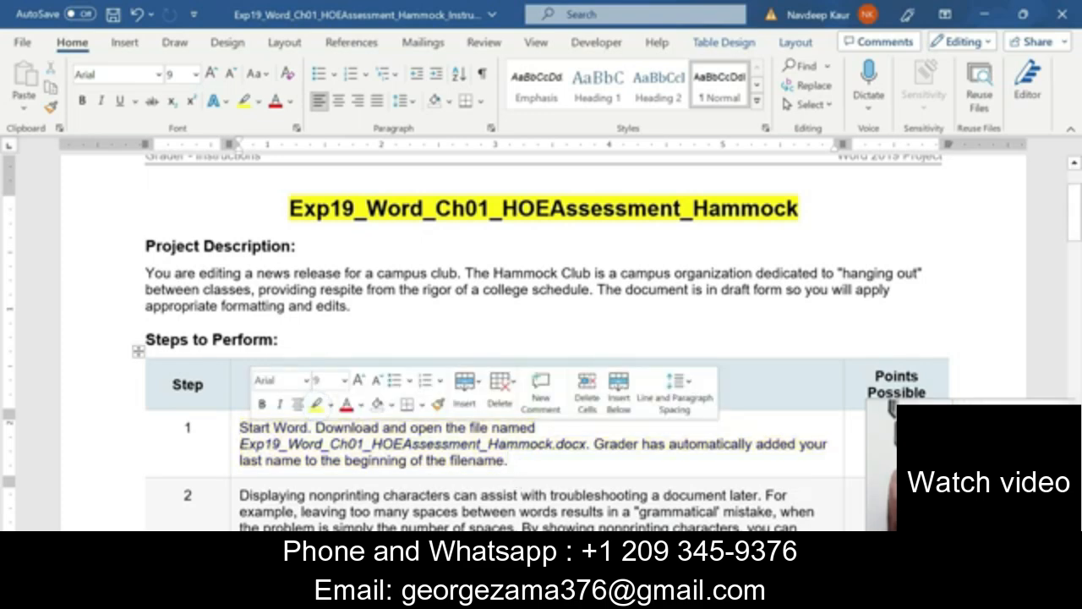
scroll(542, 355, "down", 2)
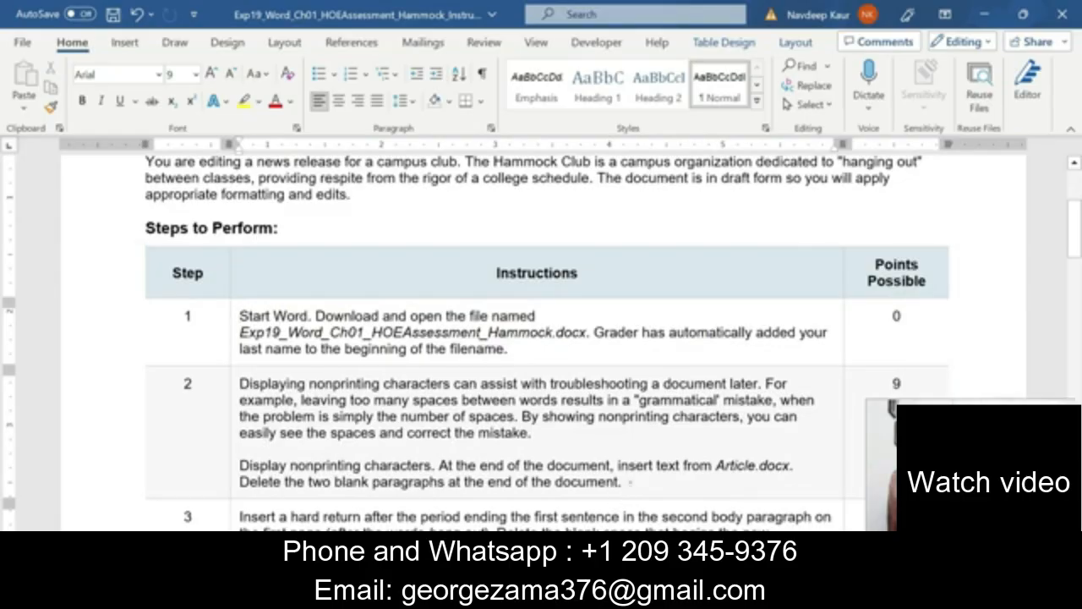
left_click_drag(629, 482, 239, 382)
left_click(309, 356)
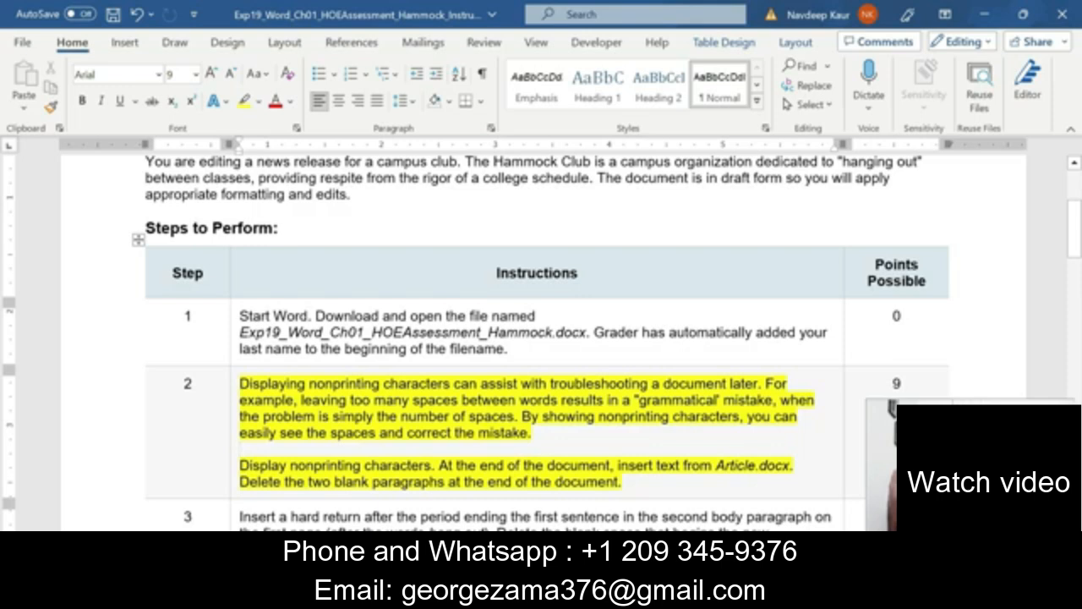
Review Step 2's wording: Display nonprinting characters, Article.docx, and deleting blank paragraphs.
key("shift+Up")
key("shift+Up")
key("shift+Up")
key("shift+Up")
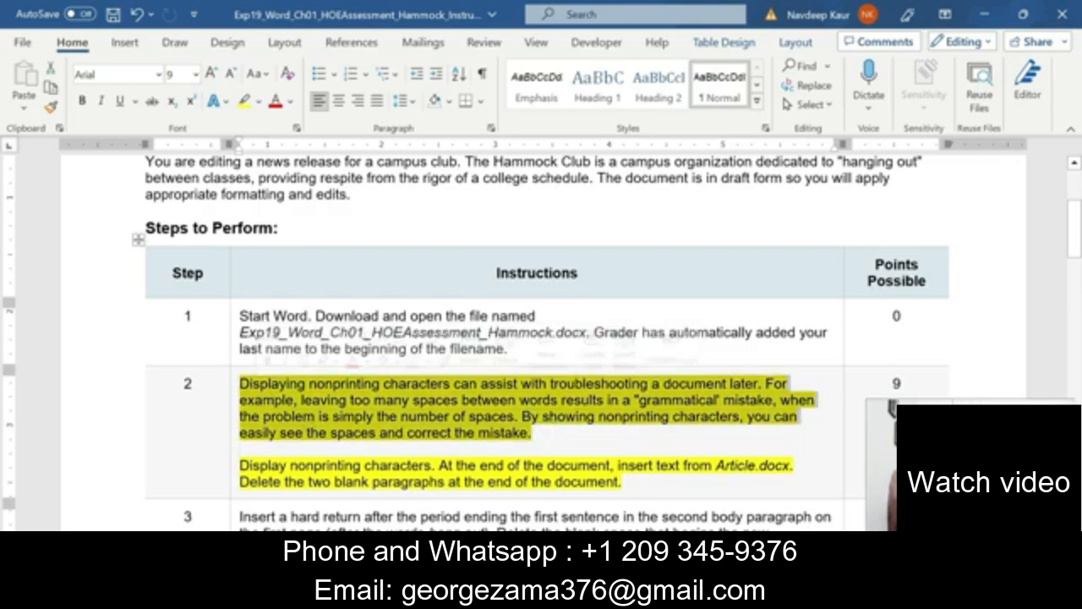
left_click(353, 479)
left_click_drag(240, 465, 788, 467)
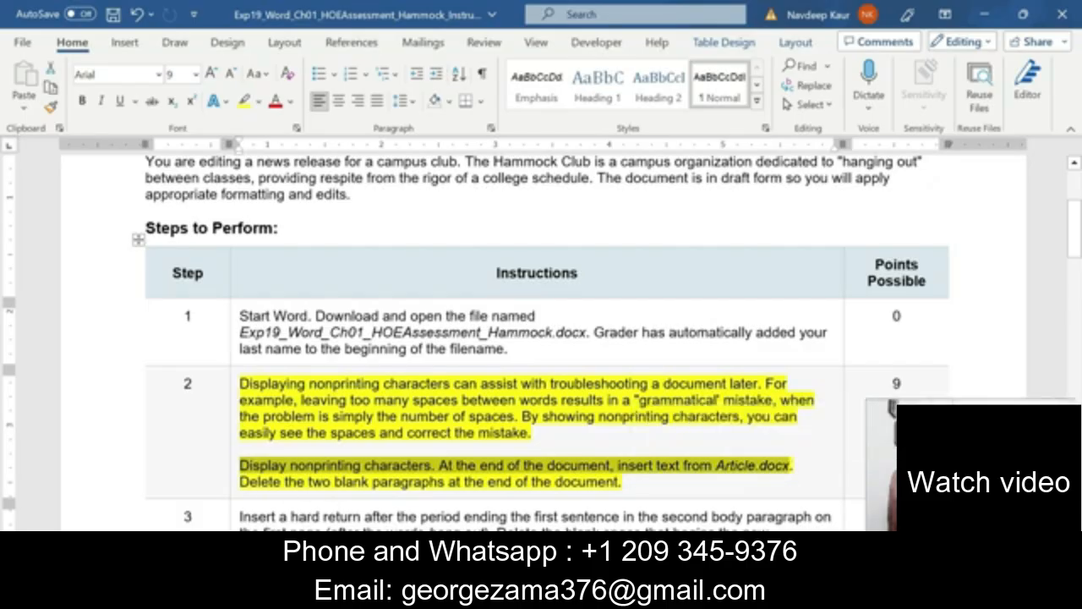
left_click_drag(239, 481, 620, 481)
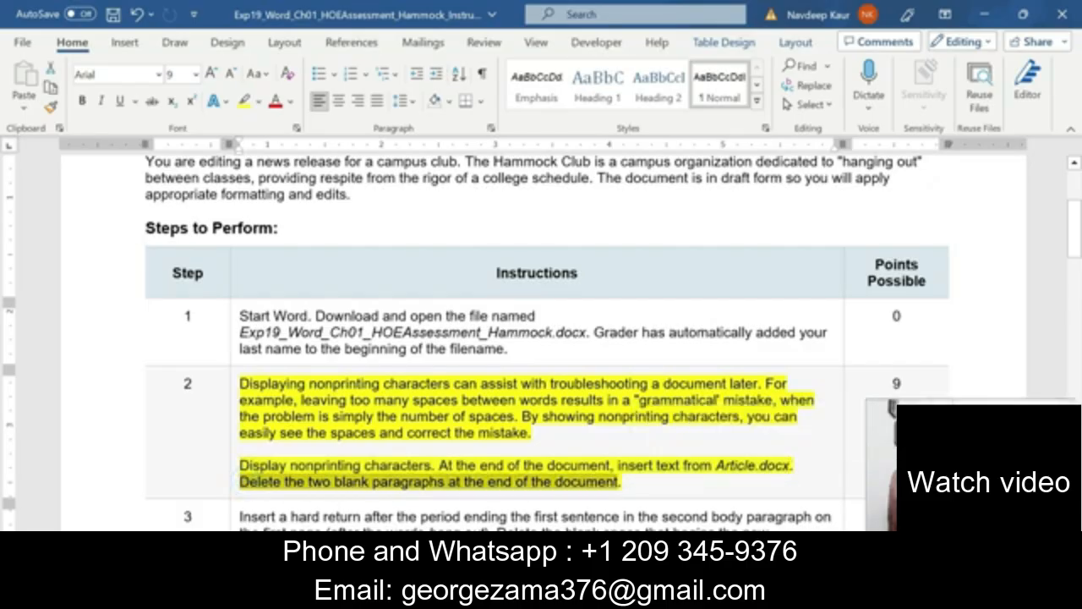
left_click(275, 452)
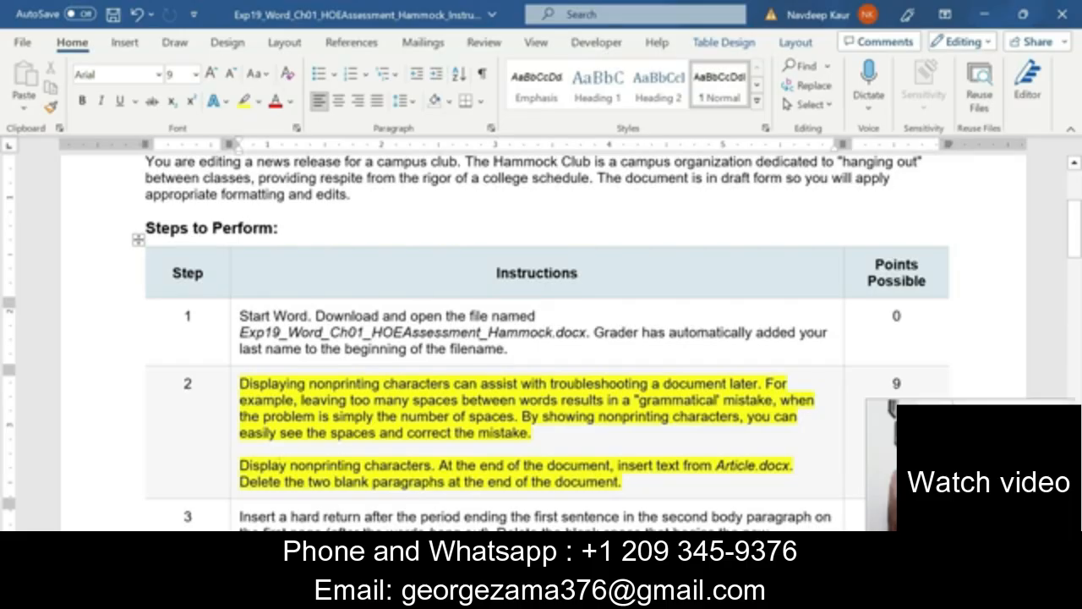
left_click_drag(717, 465, 792, 465)
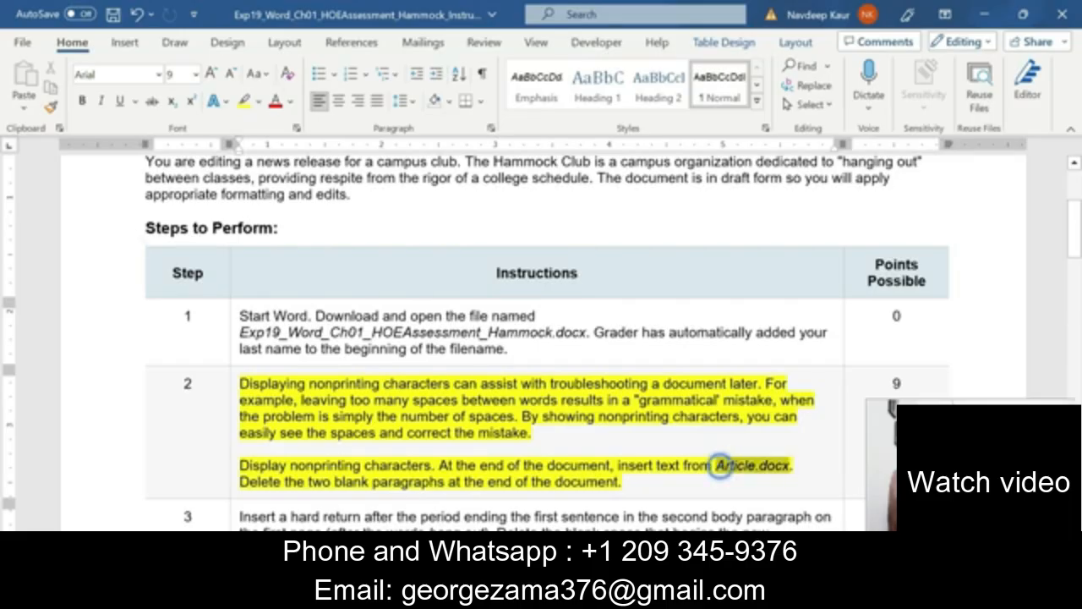
left_click(666, 479)
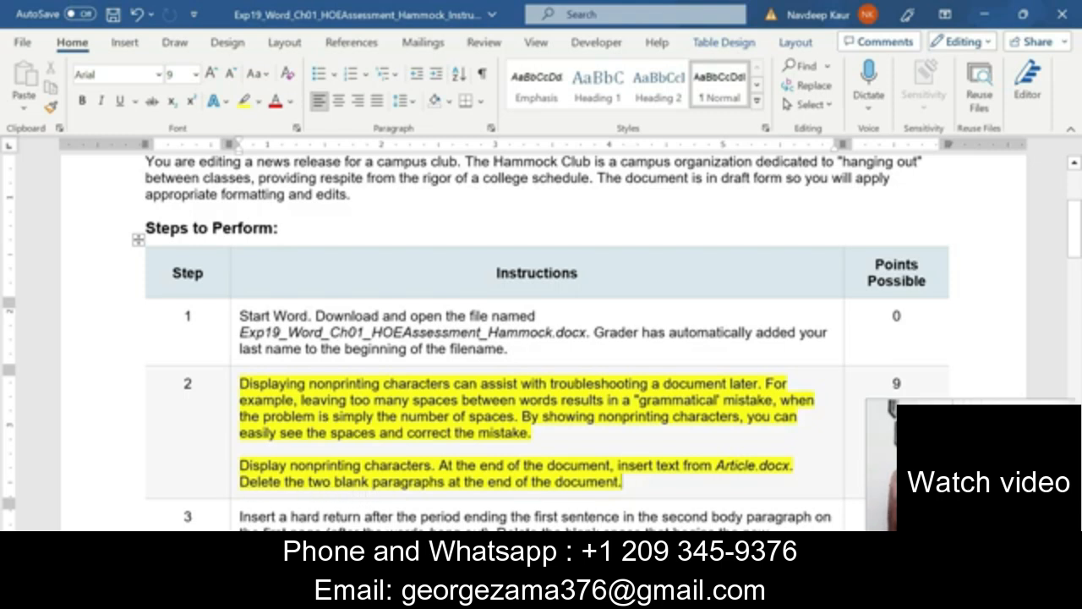
left_click_drag(281, 482, 619, 482)
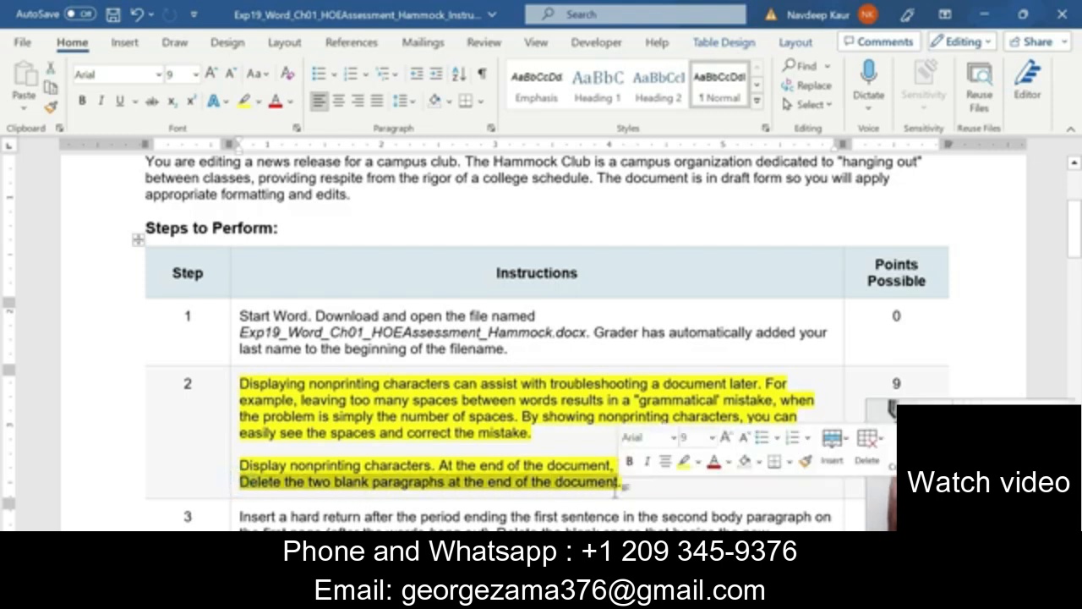
left_click(402, 468)
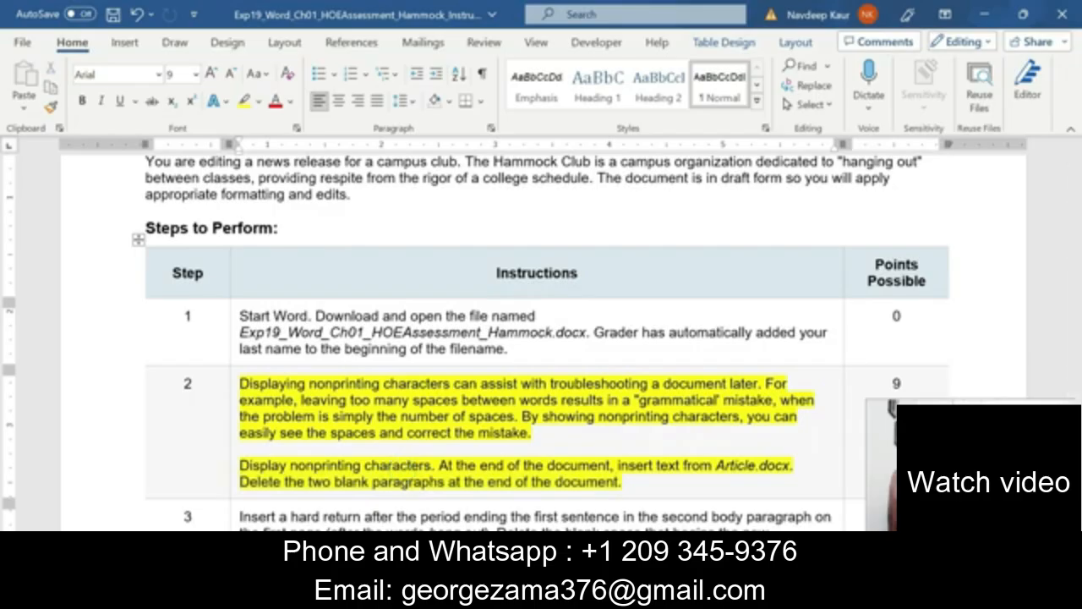
Open the Article document from the Chapter 1 Hammock folder.
mouse_move(565, 595)
left_click(505, 596)
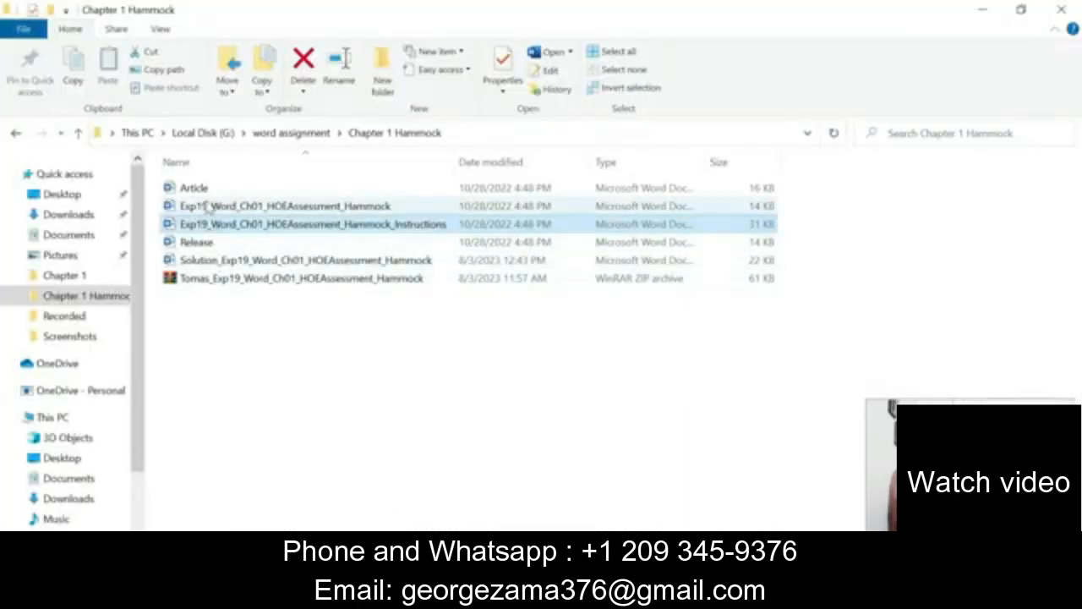
double_click(204, 192)
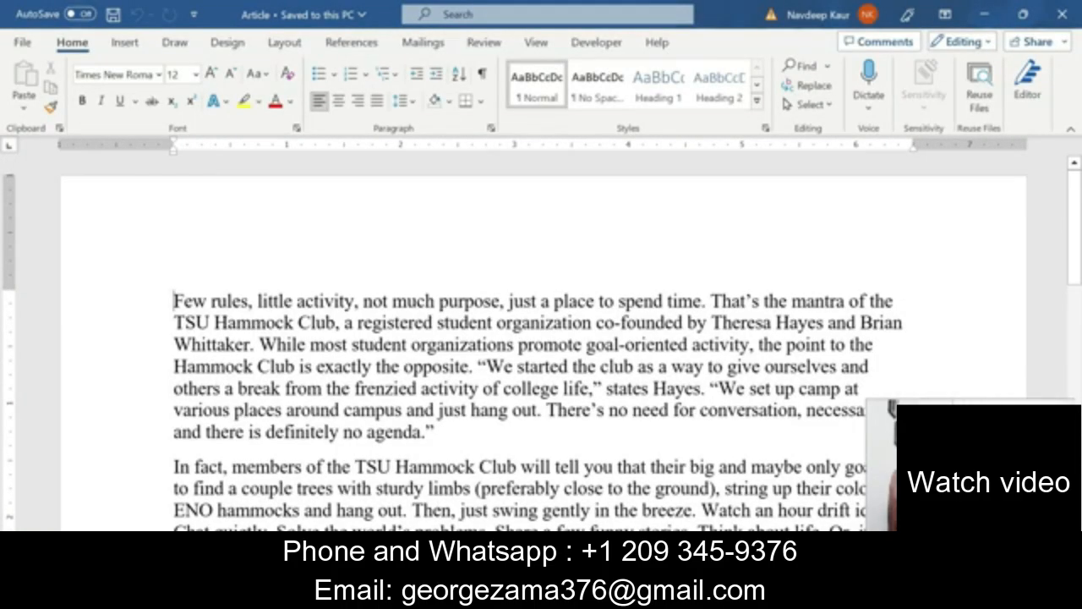
Paste the Article text at the end of the Hammock news release, with formatting marks shown.
key("ctrl+a")
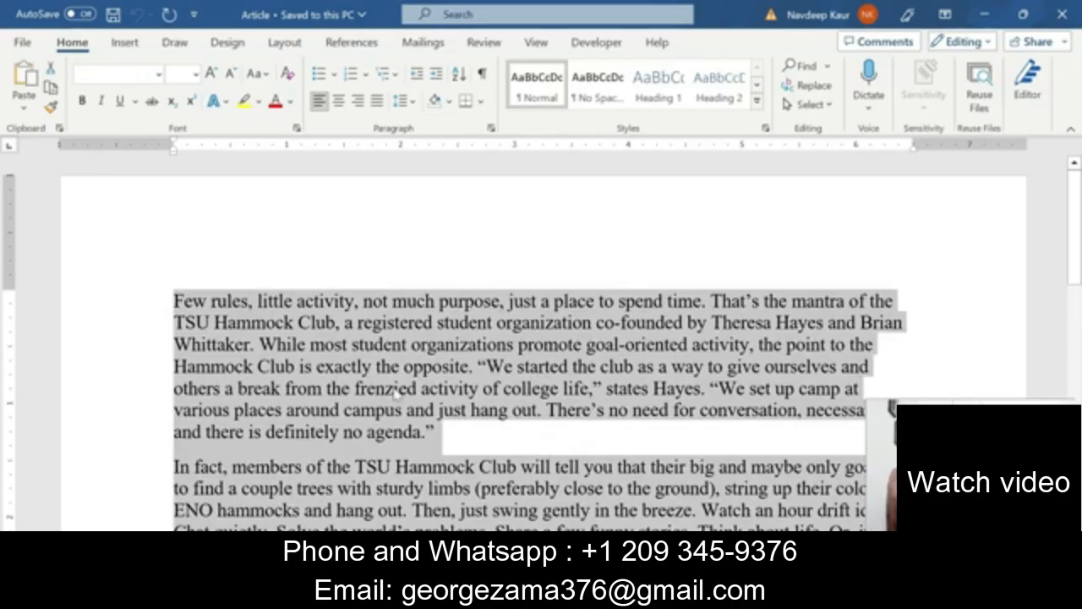
left_click(1063, 16)
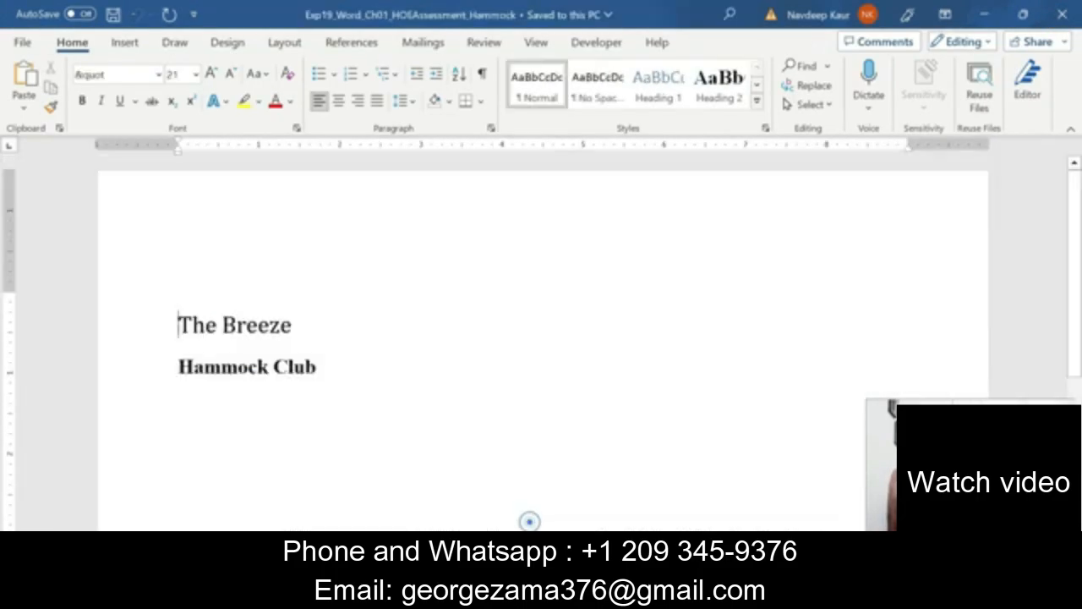
left_click(530, 507)
left_click(484, 75)
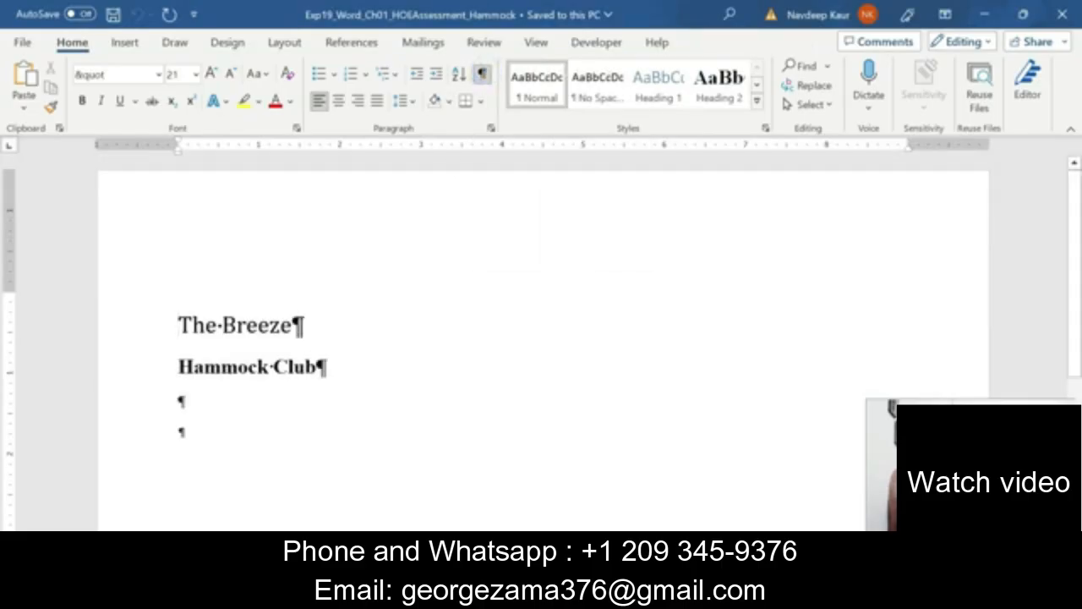
left_click(179, 434)
key("ctrl+v")
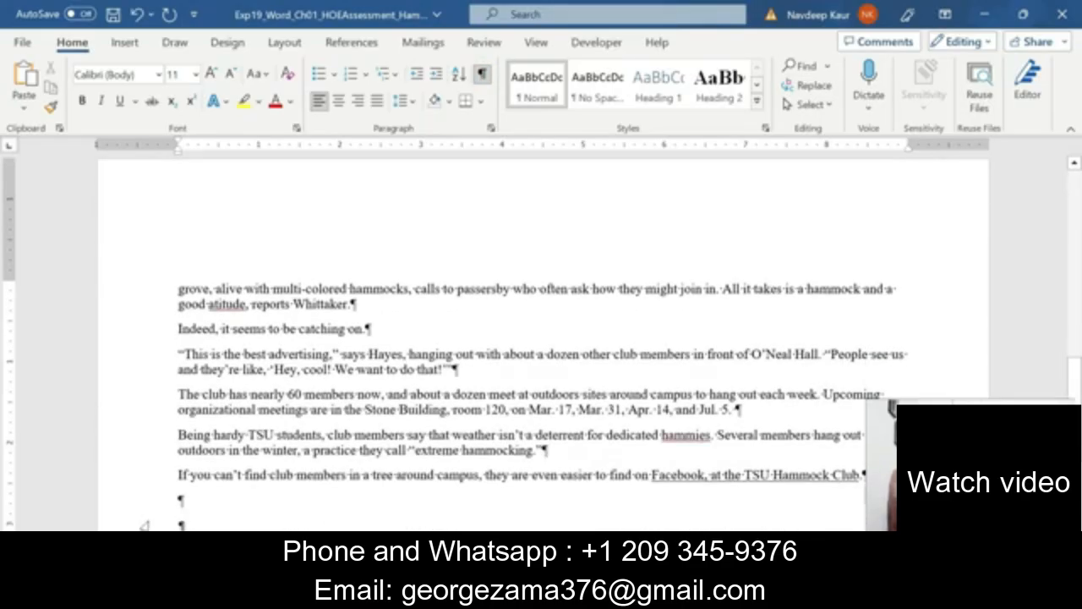
Delete the blank paragraphs left after the article's last line.
key("BackSpace")
key("BackSpace")
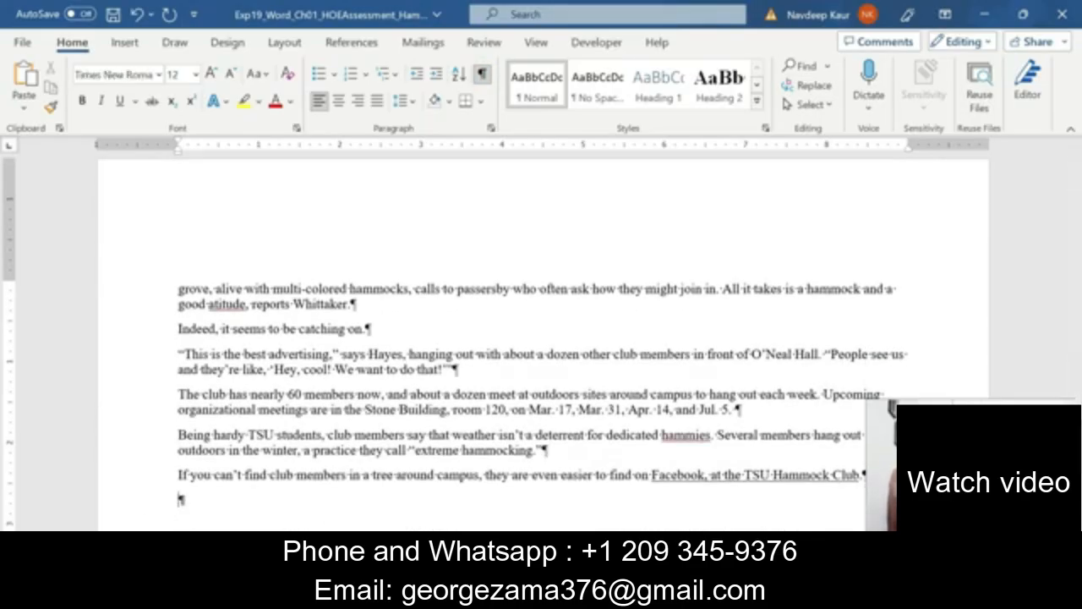
scroll(541, 380, "up", 15)
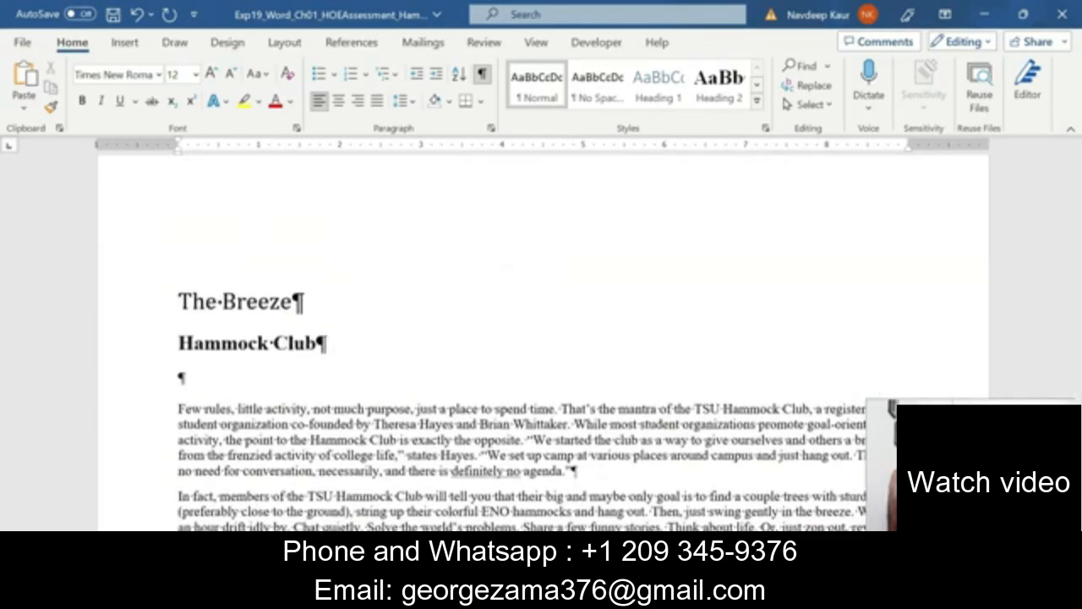
left_click(696, 512)
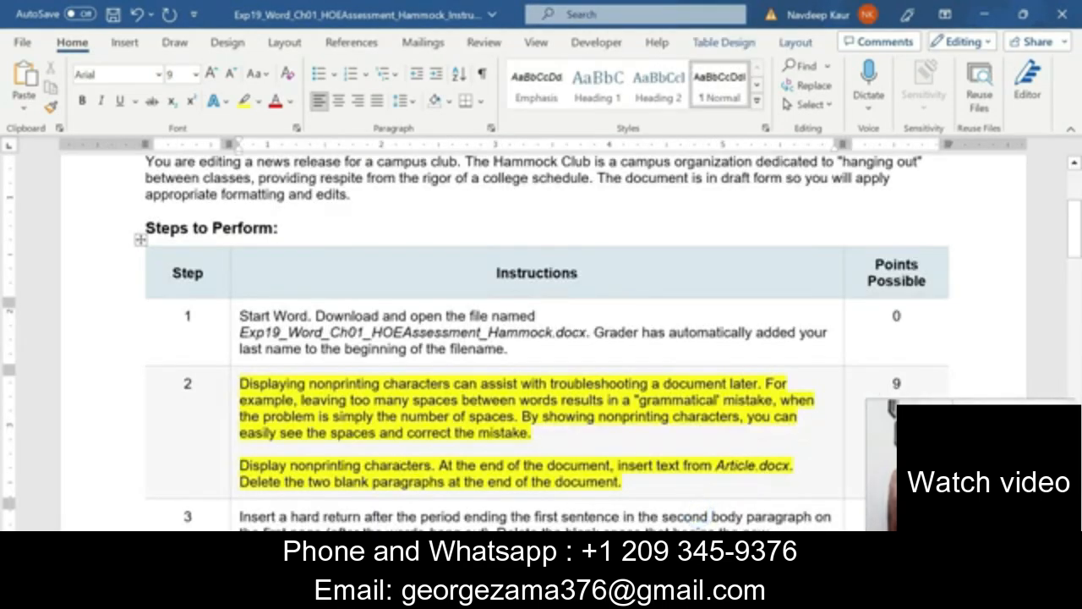
Clear step 2's yellow highlight and highlight step 3 in yellow instead.
left_click_drag(629, 481, 245, 385)
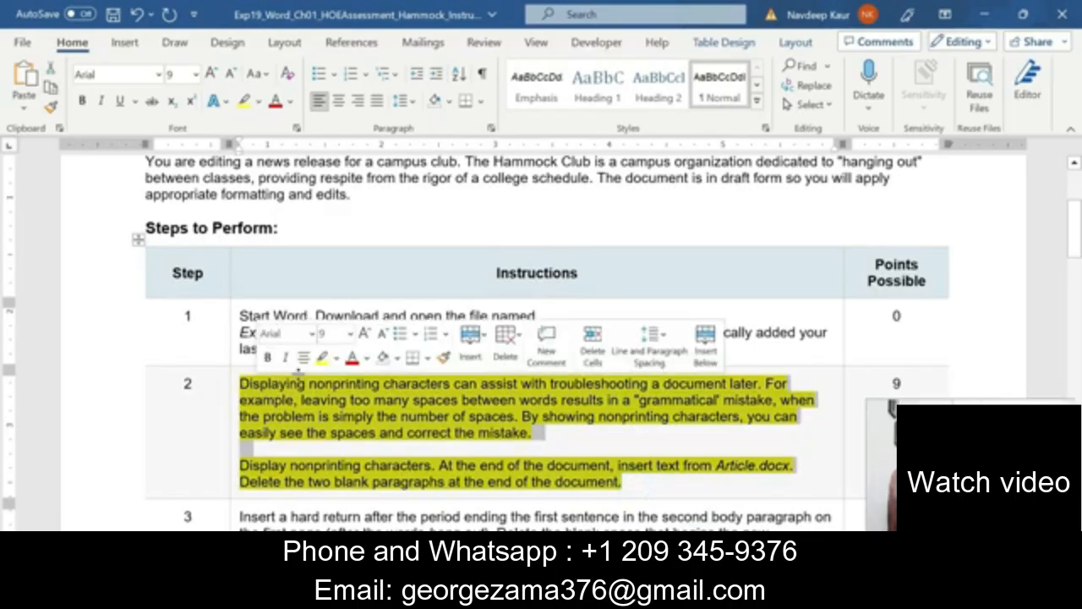
left_click(321, 361)
scroll(680, 407, "down", 4)
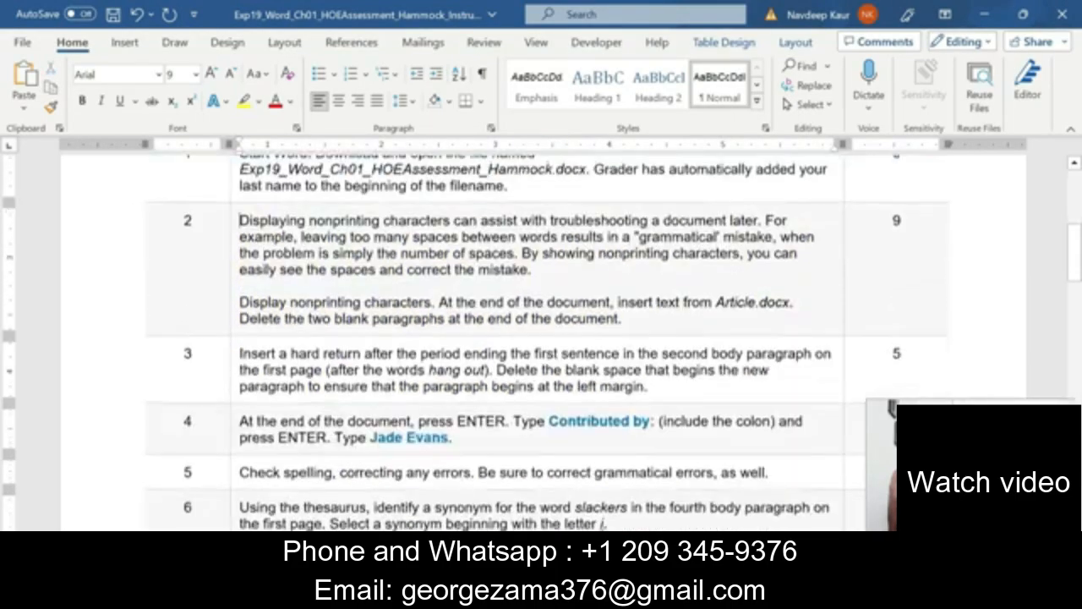
left_click_drag(649, 381, 290, 362)
left_click(307, 323)
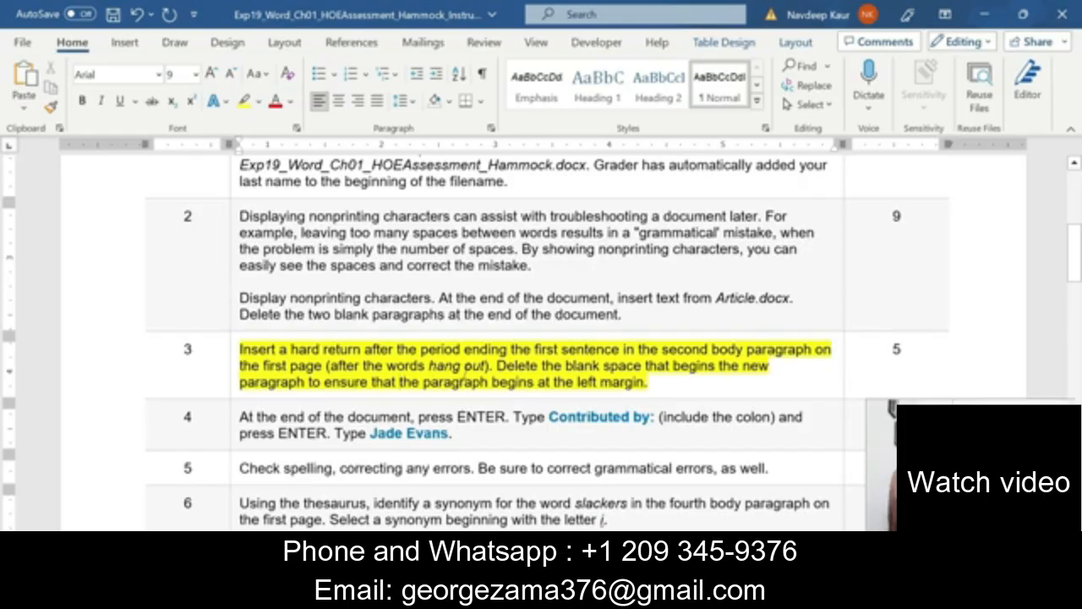
Review step 3's 'hang out' and blank-space wording before returning to the news release.
left_click_drag(483, 365, 429, 365)
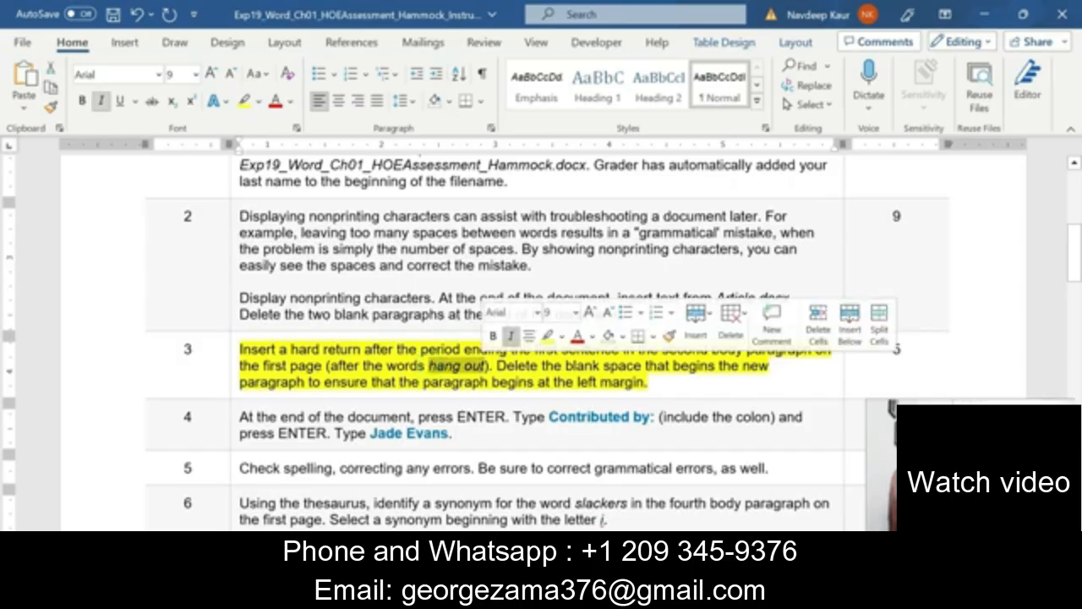
left_click(410, 369)
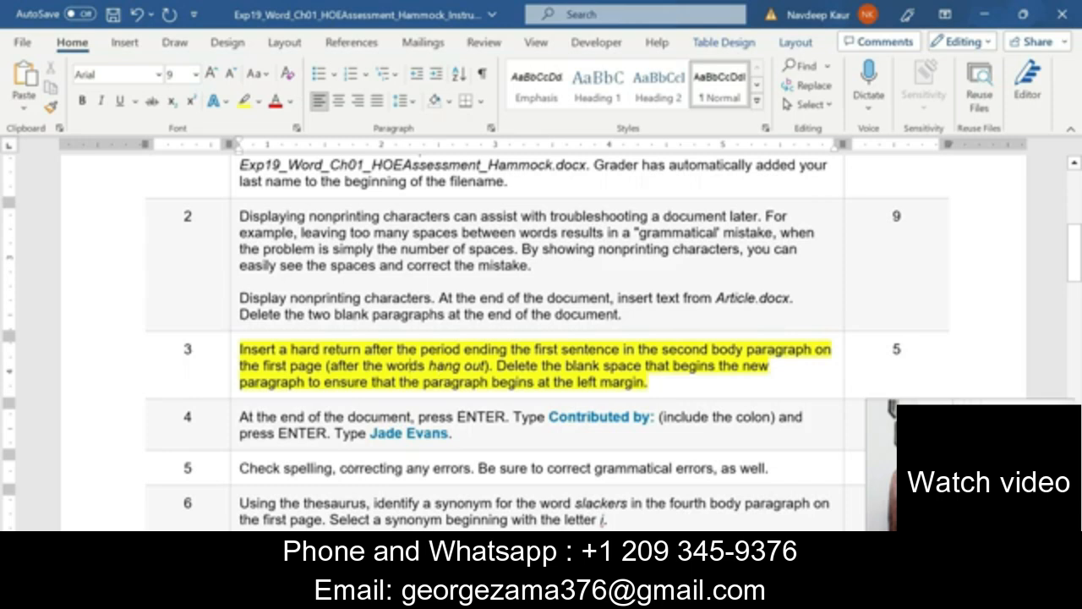
left_click_drag(498, 366, 648, 381)
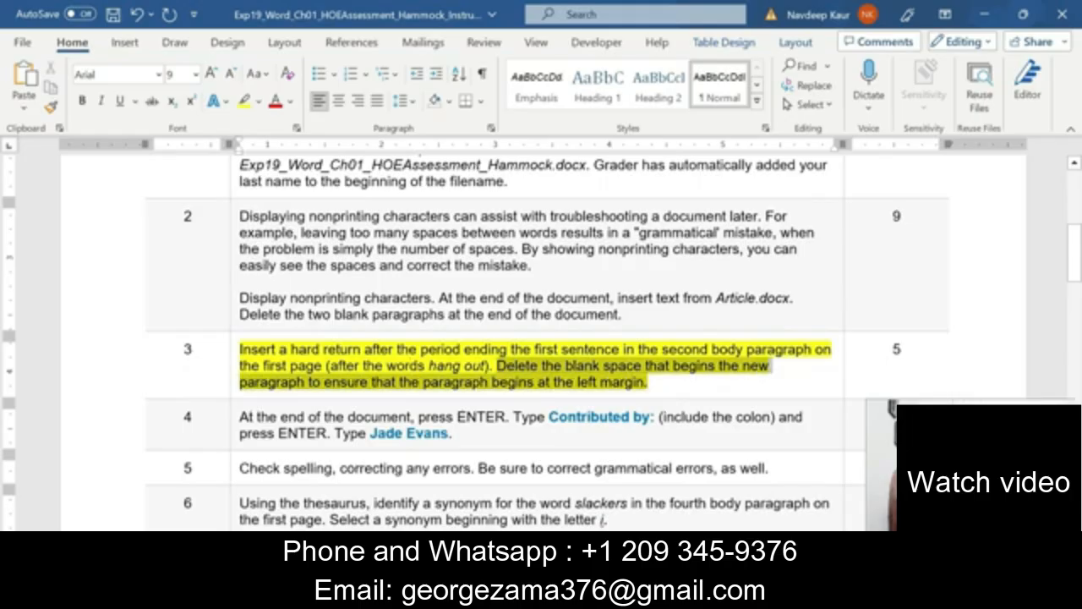
left_click(454, 368)
mouse_move(554, 592)
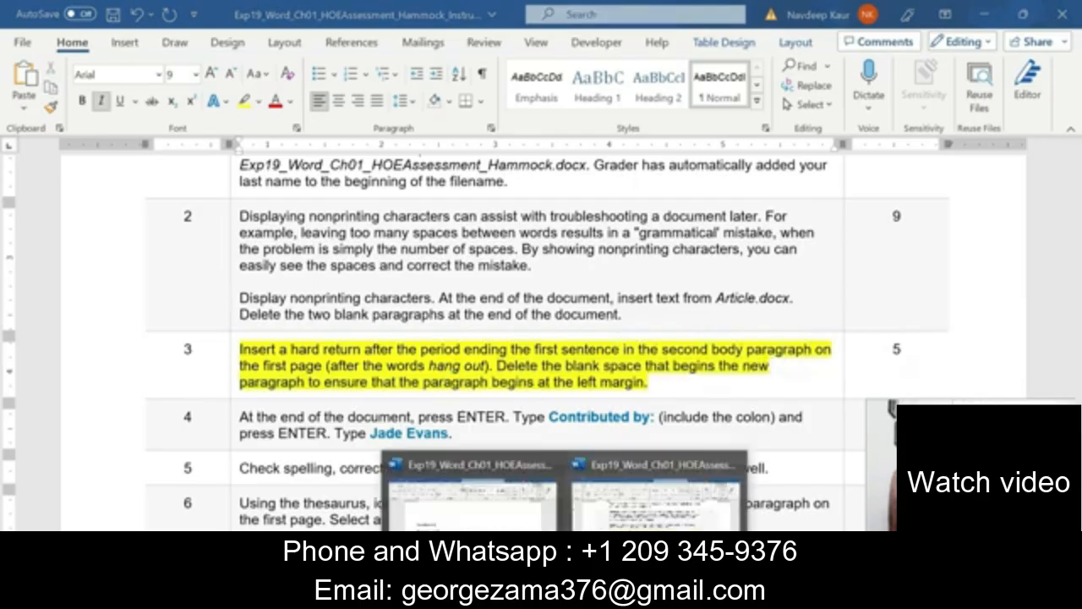
left_click(470, 521)
Start a new paragraph at 'Then, just swing gently…' and delete its leading space.
scroll(169, 377, "down", 3)
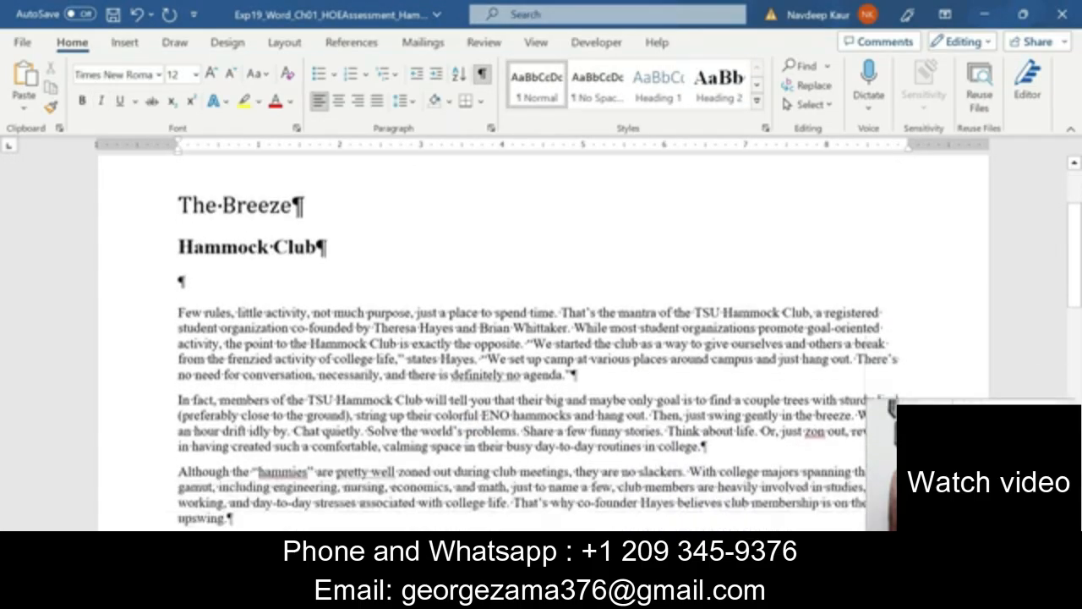
left_click_drag(703, 380, 177, 333)
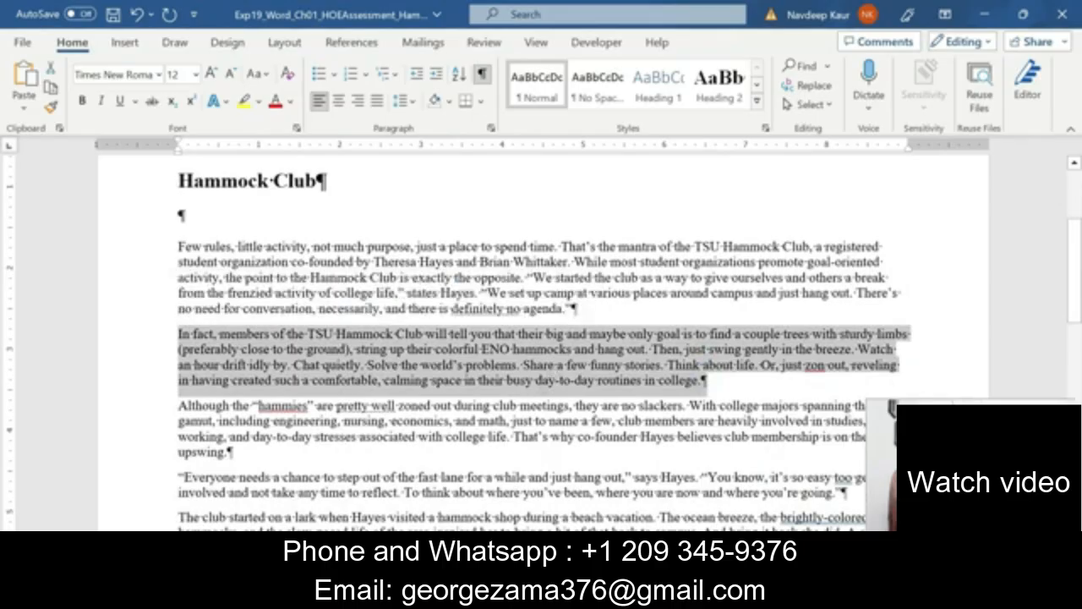
left_click(542, 377)
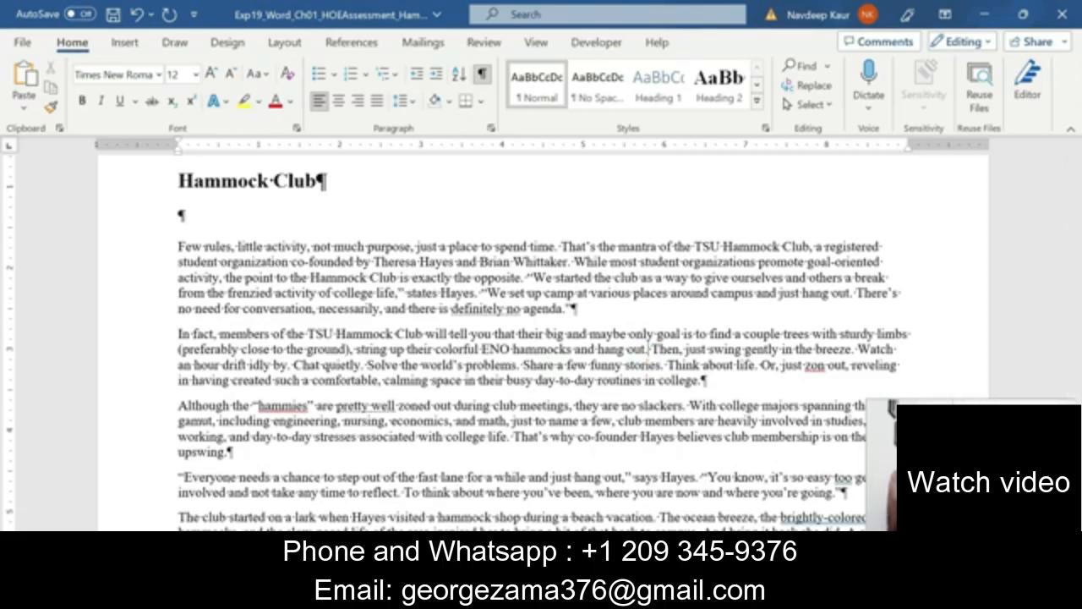
key("Return")
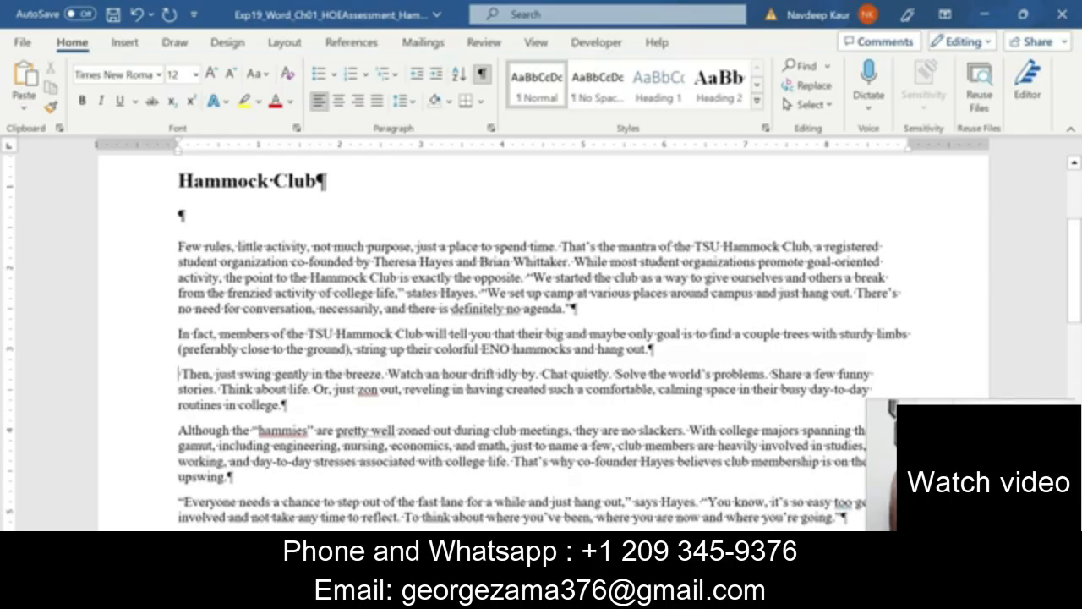
left_click(180, 373)
key("BackSpace")
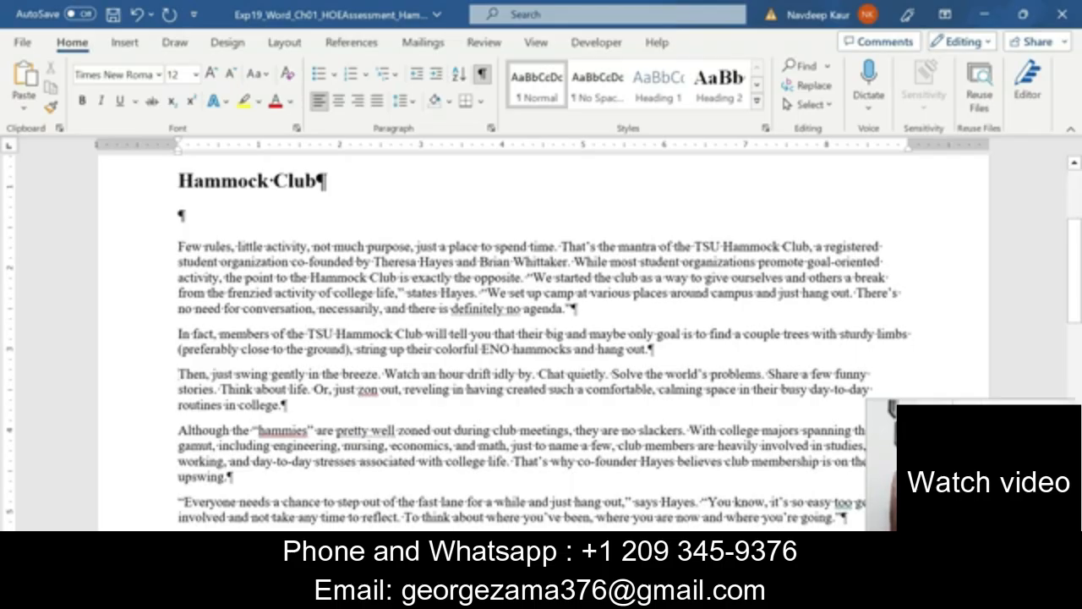
left_click(651, 520)
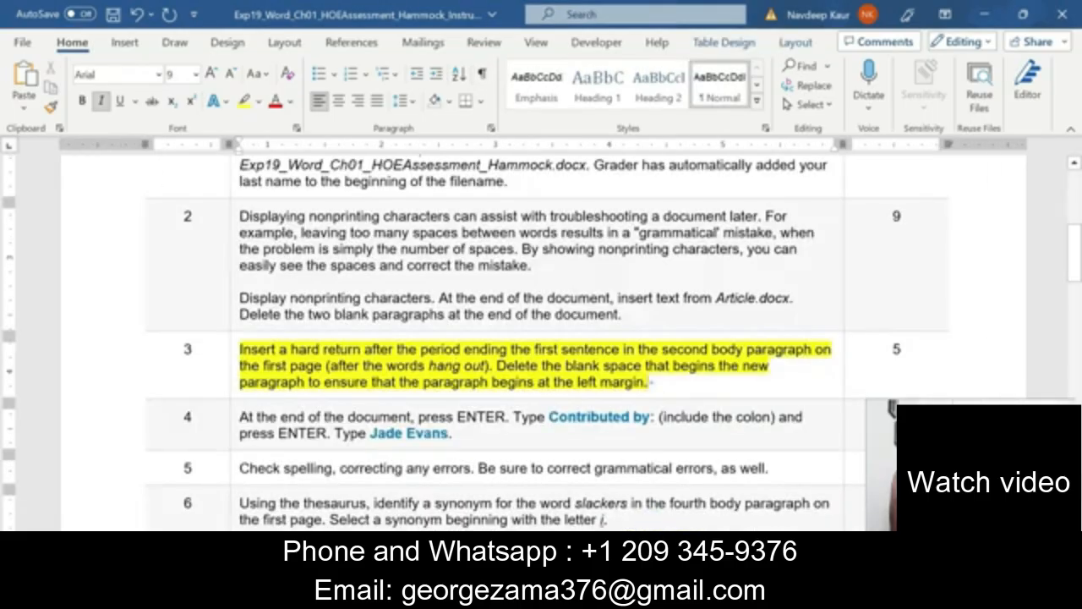
Move the yellow highlight in the instructions table from step 3 to step 4.
left_click_drag(649, 382, 240, 349)
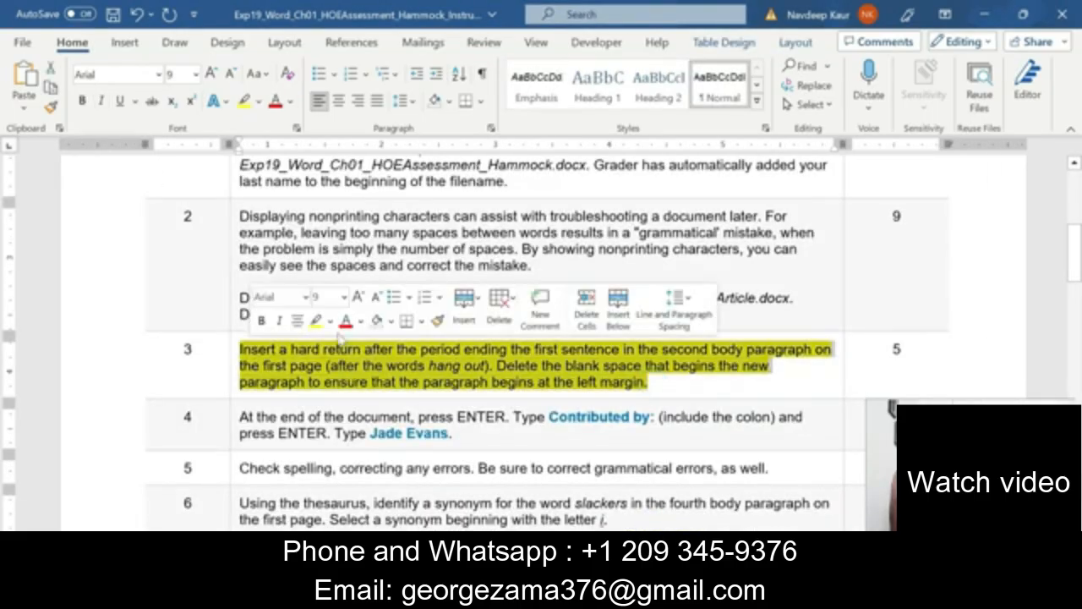
left_click(318, 321)
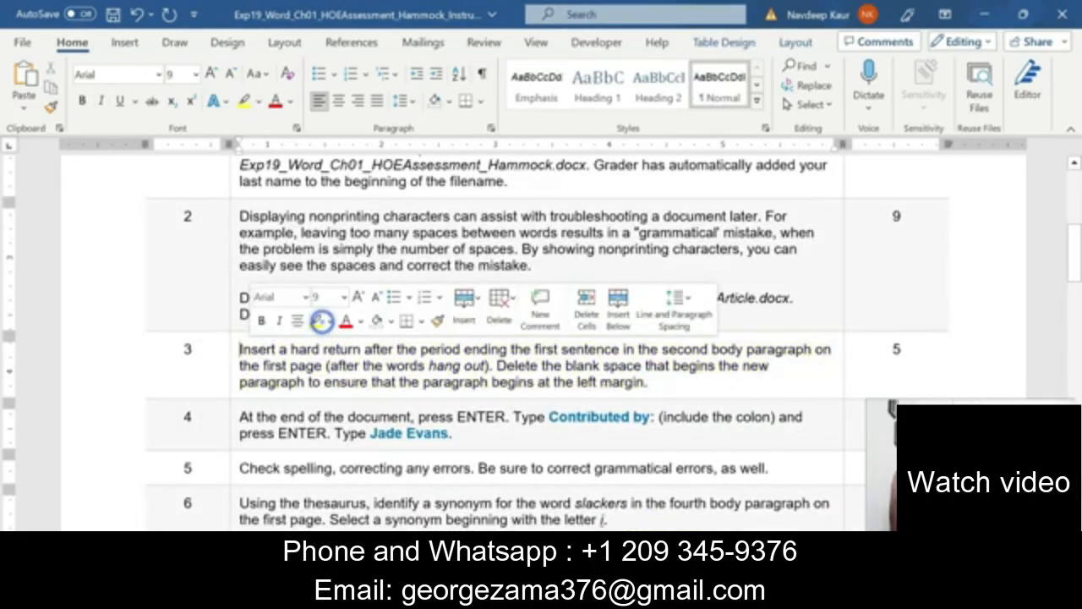
left_click(524, 448)
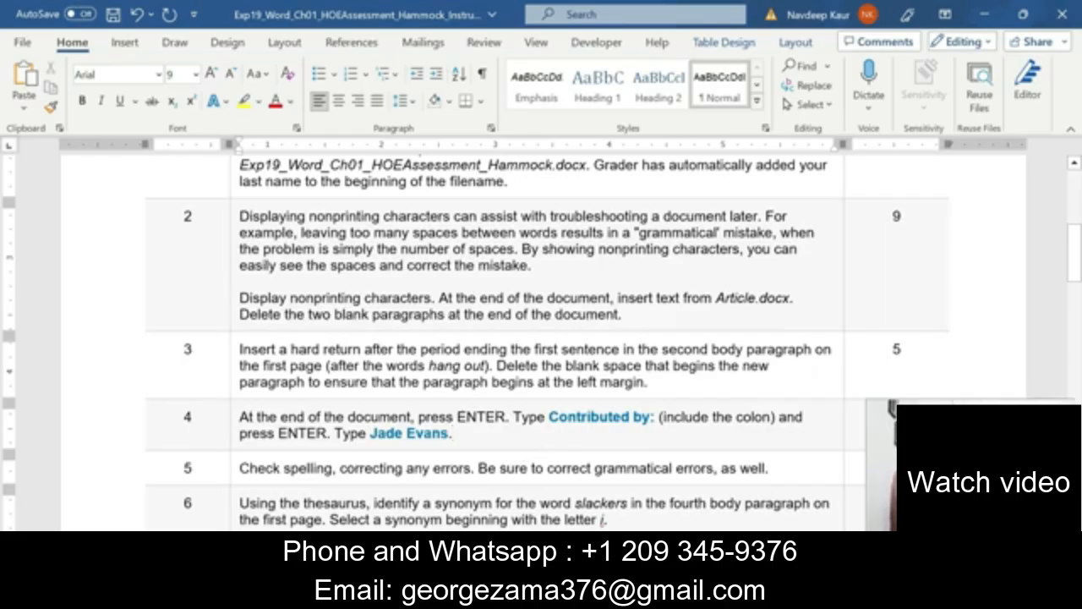
left_click_drag(454, 433, 239, 416)
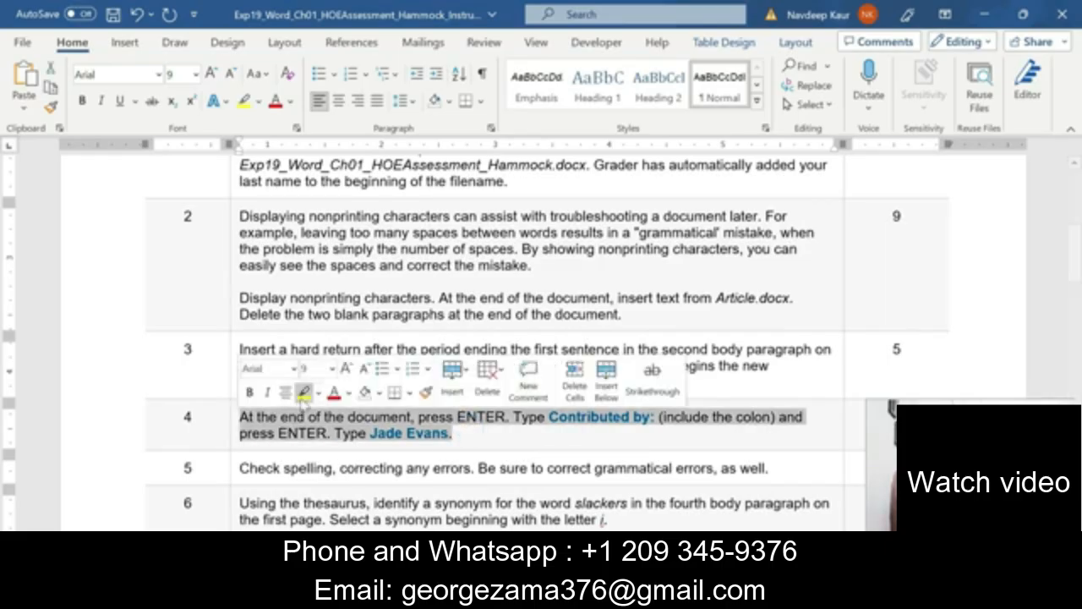
left_click(306, 392)
left_click(477, 446)
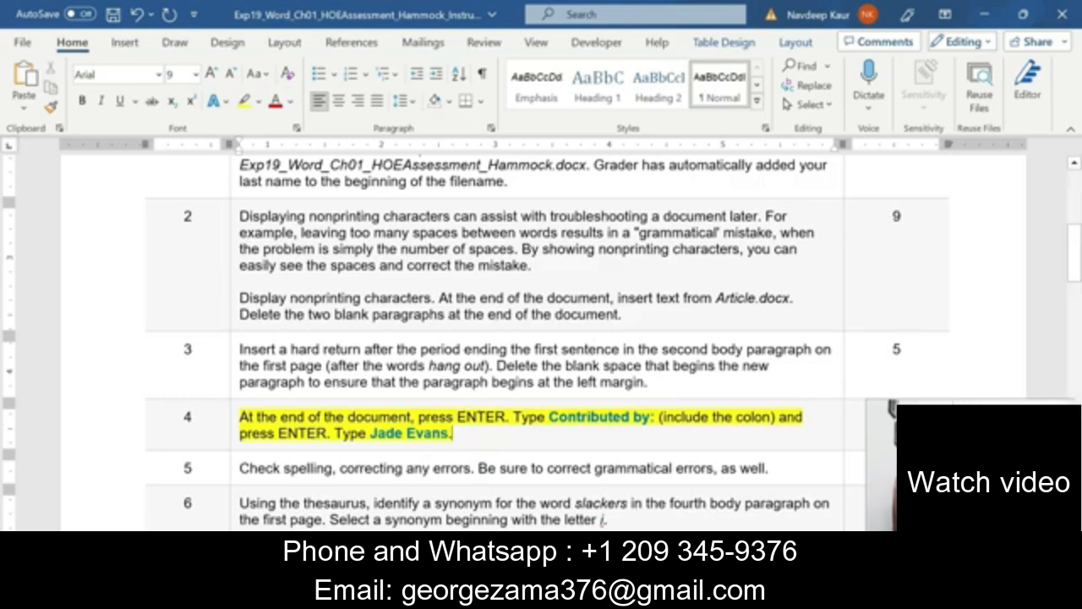
Add a 'Contributed by' line and the contributor's full name below the article's last line.
left_click(564, 596)
left_click(473, 514)
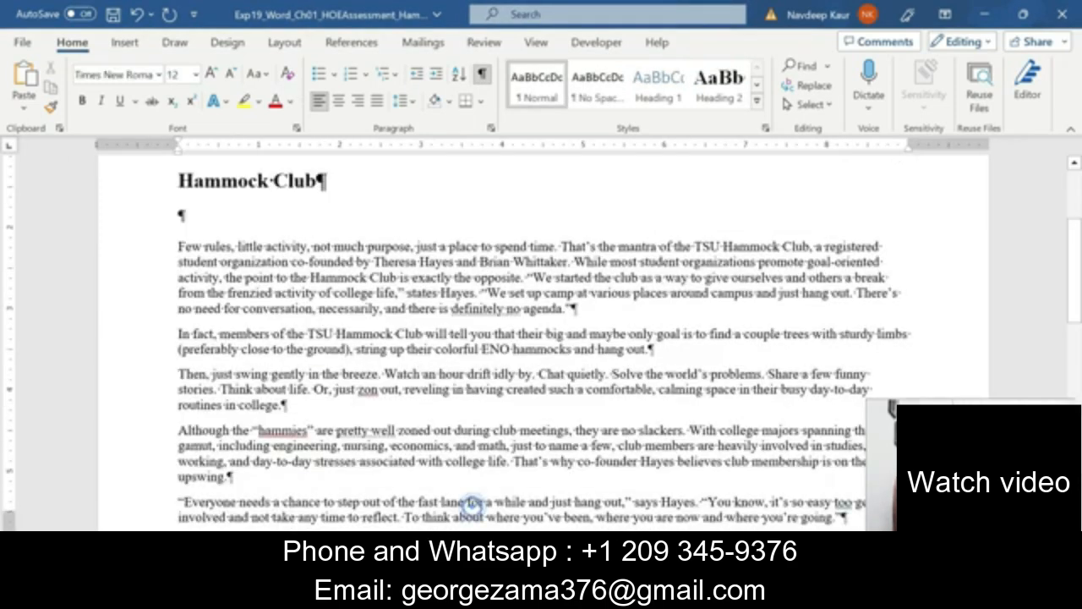
scroll(541, 338, "down", 20)
scroll(541, 339, "up", 1)
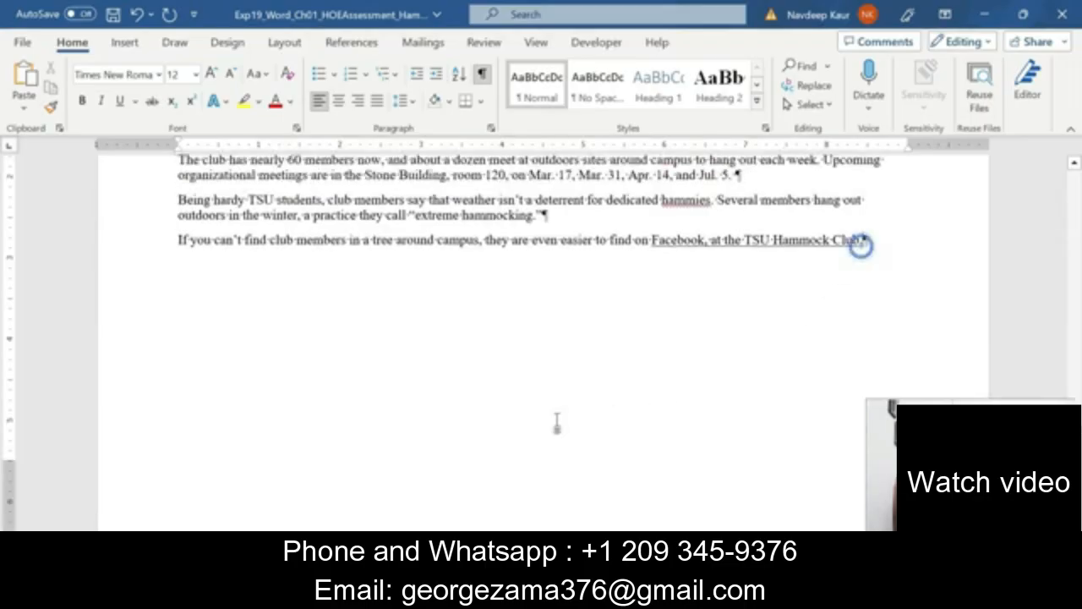
scroll(554, 418, "down", 1)
scroll(555, 418, "up", 4)
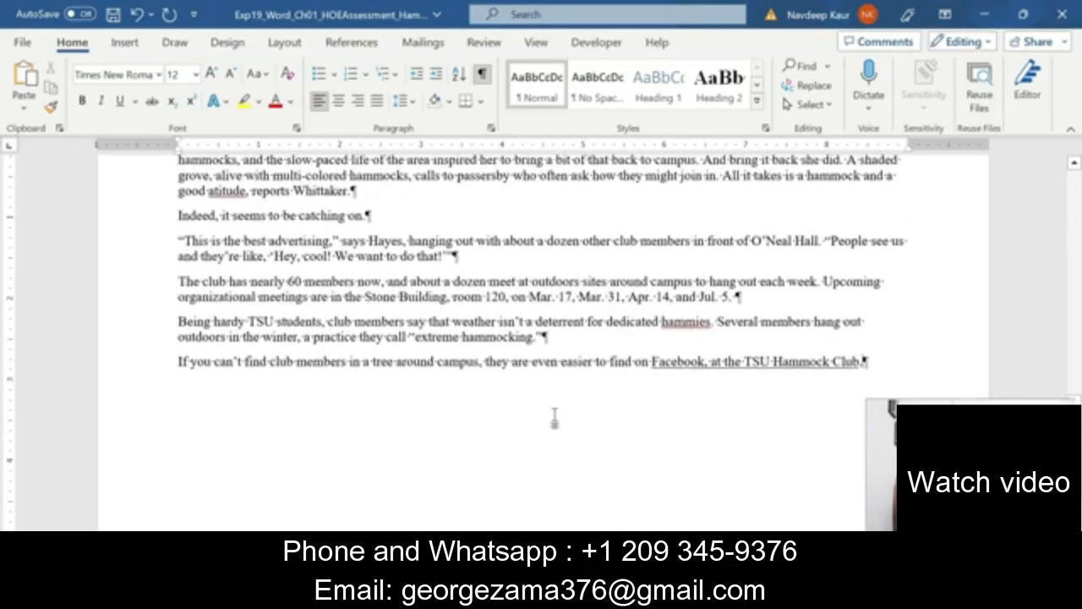
key("Return")
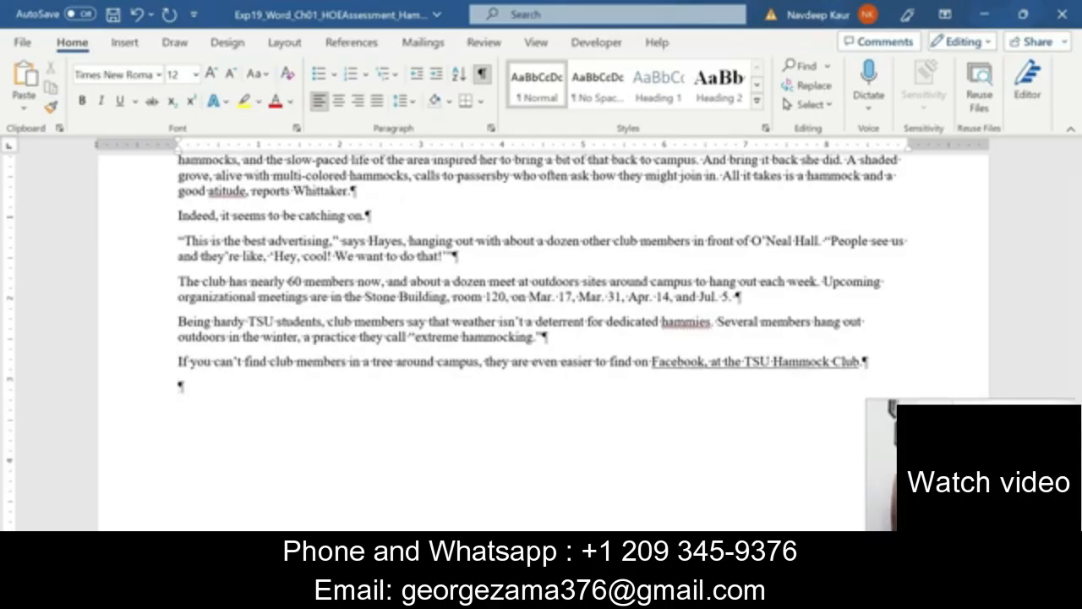
type("Contrib")
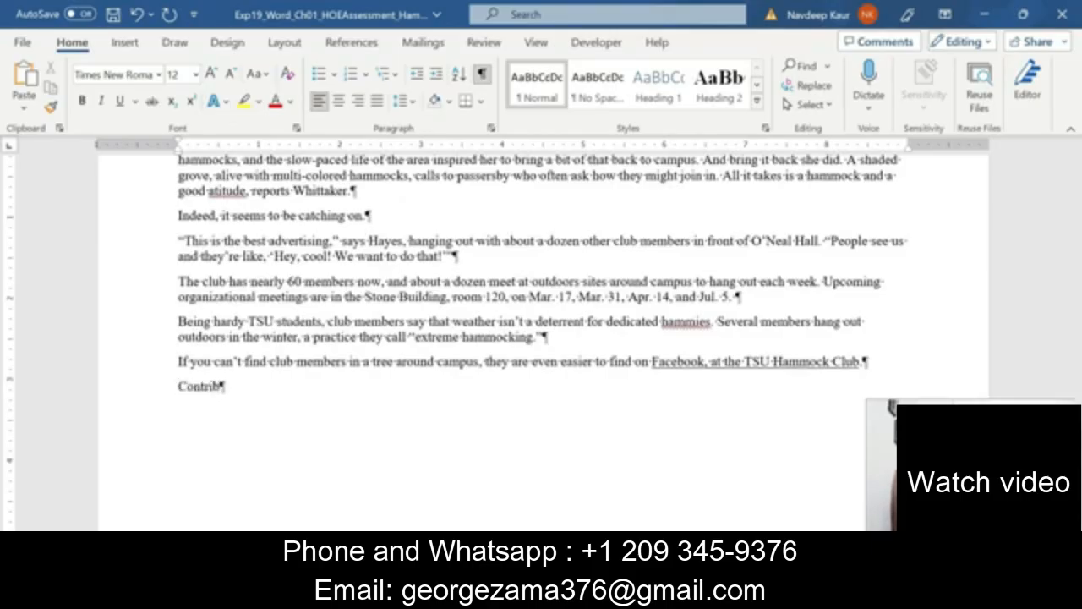
type("uted by:")
key("Return")
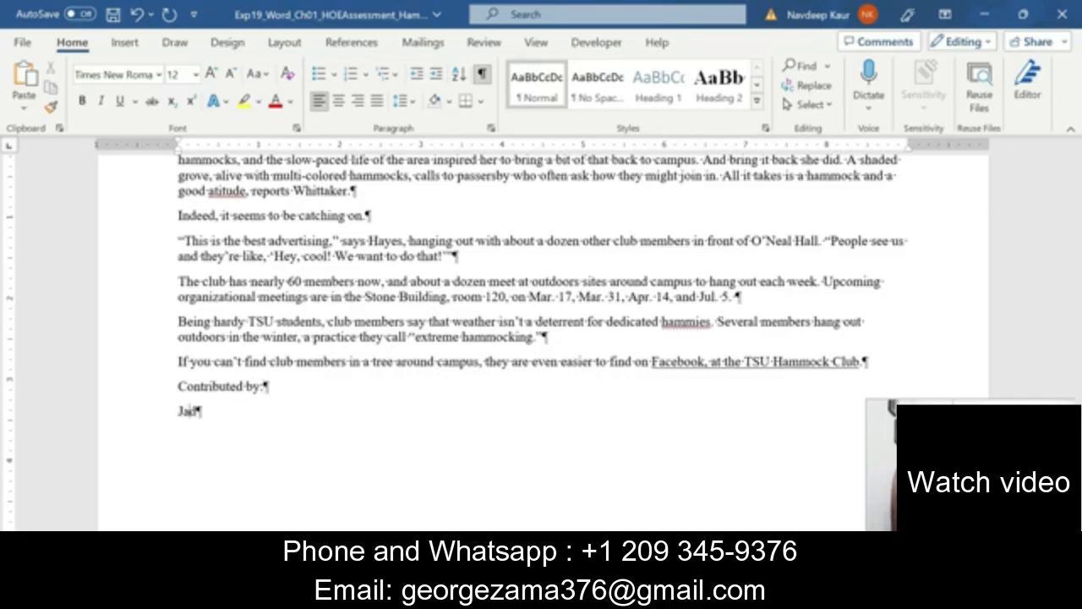
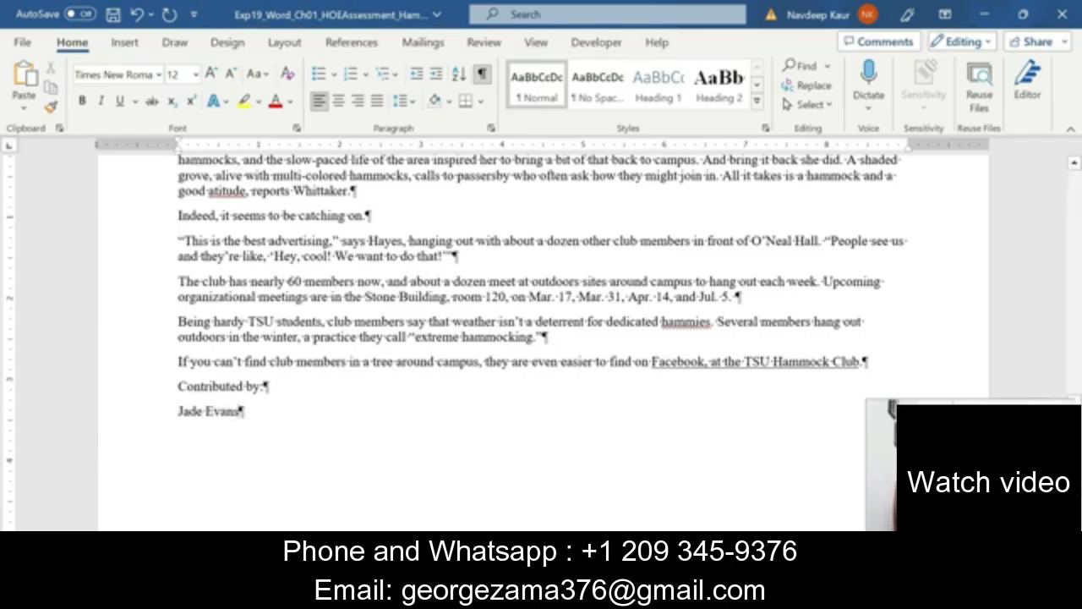
left_click_drag(177, 386, 244, 412)
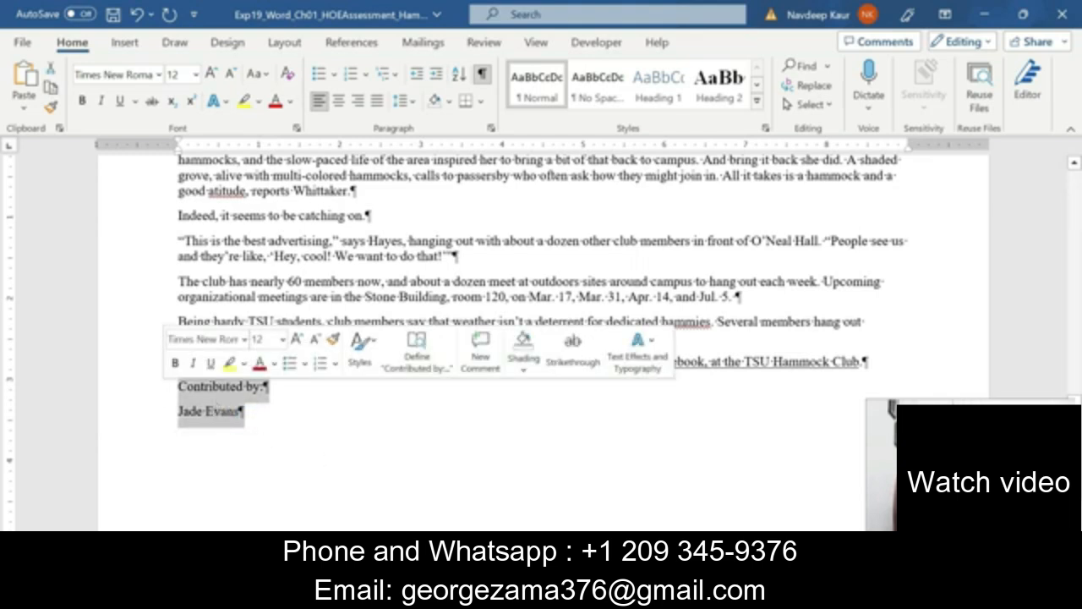
left_click(276, 420)
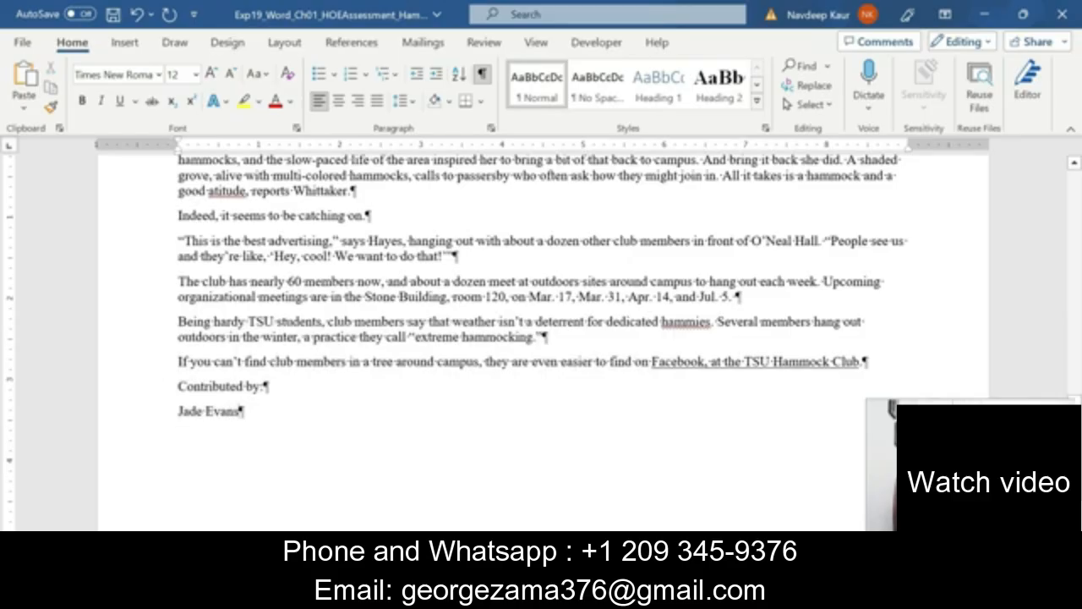
Move the yellow highlight from step 4 to step 5, the spelling and grammar check.
left_click(614, 504)
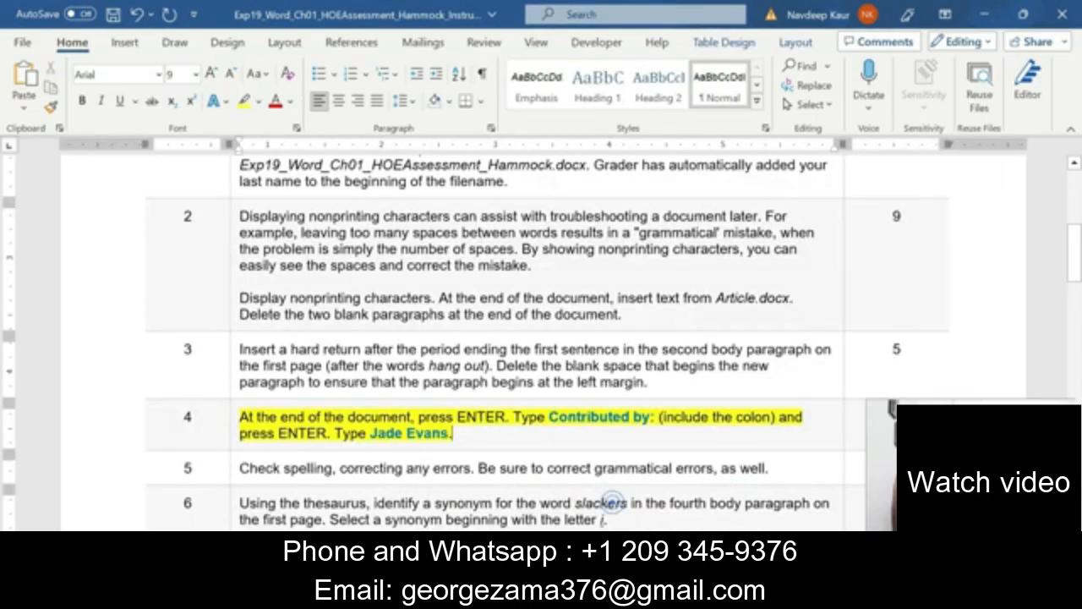
left_click_drag(469, 436, 239, 417)
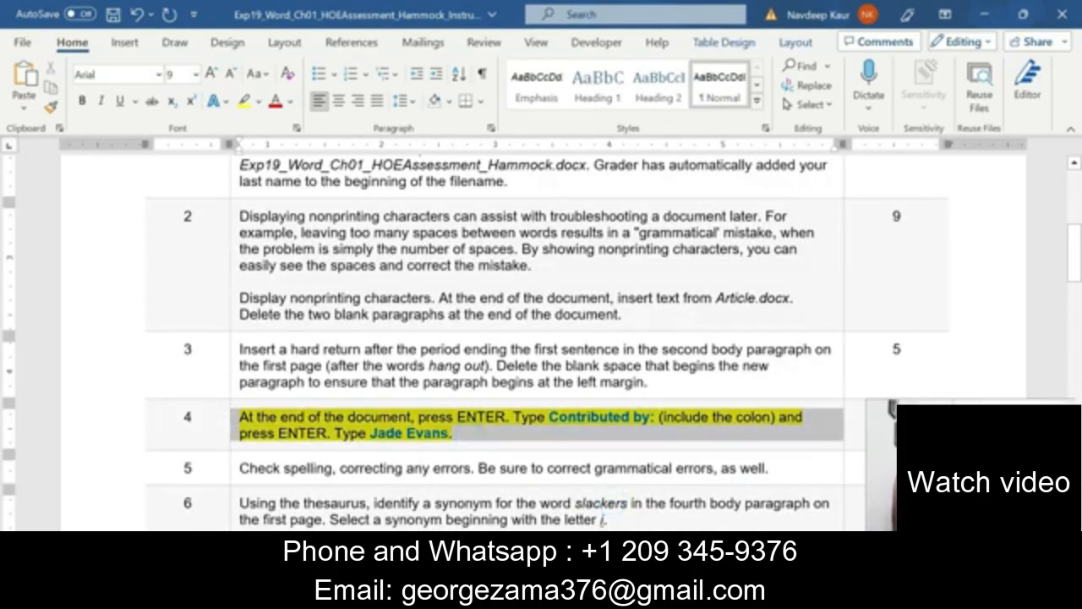
left_click(328, 416)
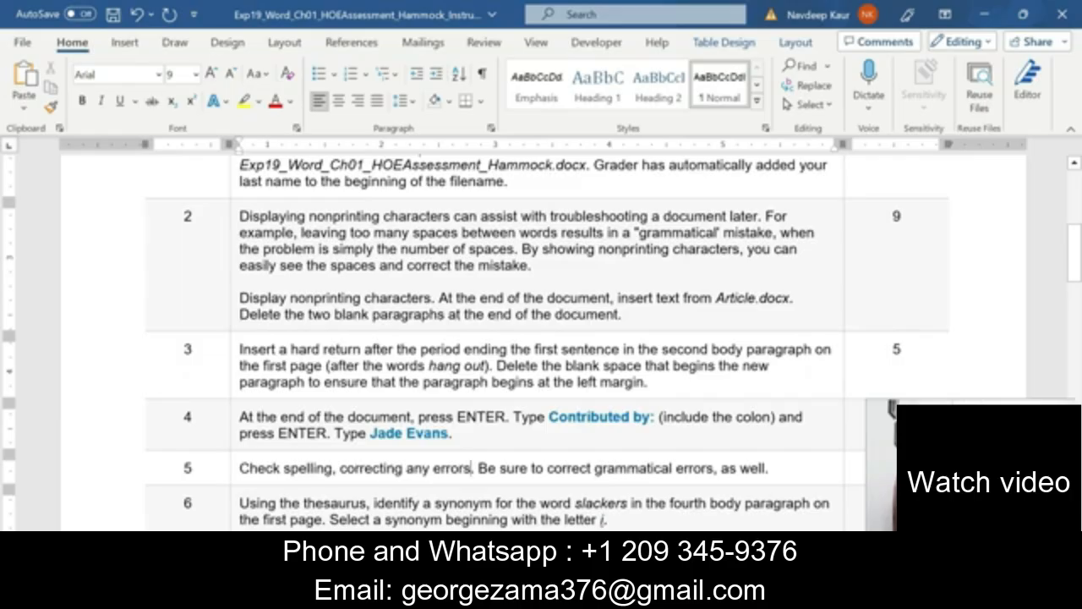
left_click_drag(769, 467, 239, 467)
left_click(311, 445)
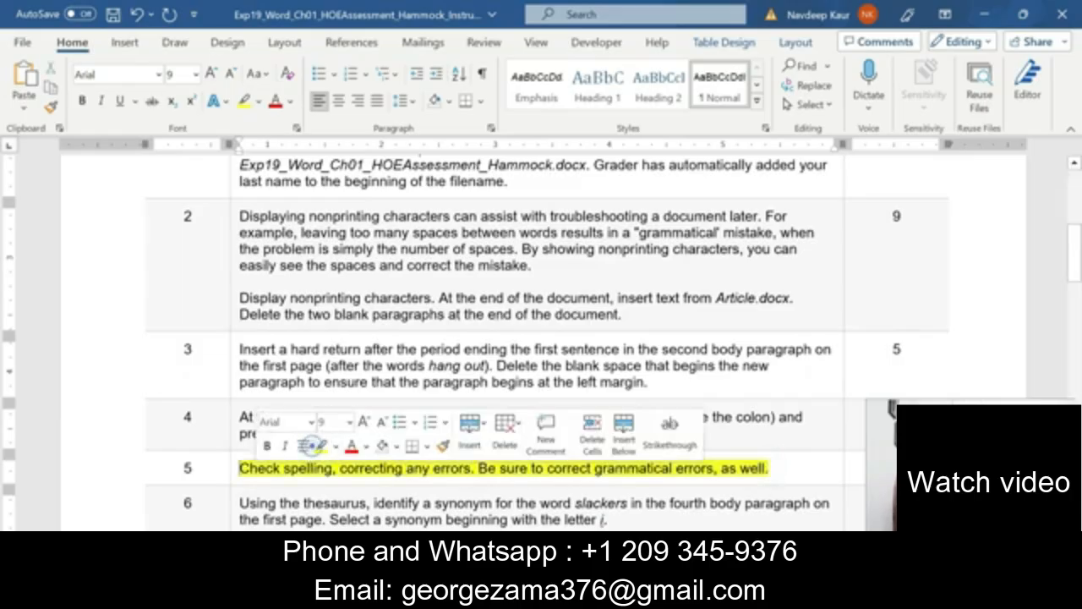
left_click(798, 467)
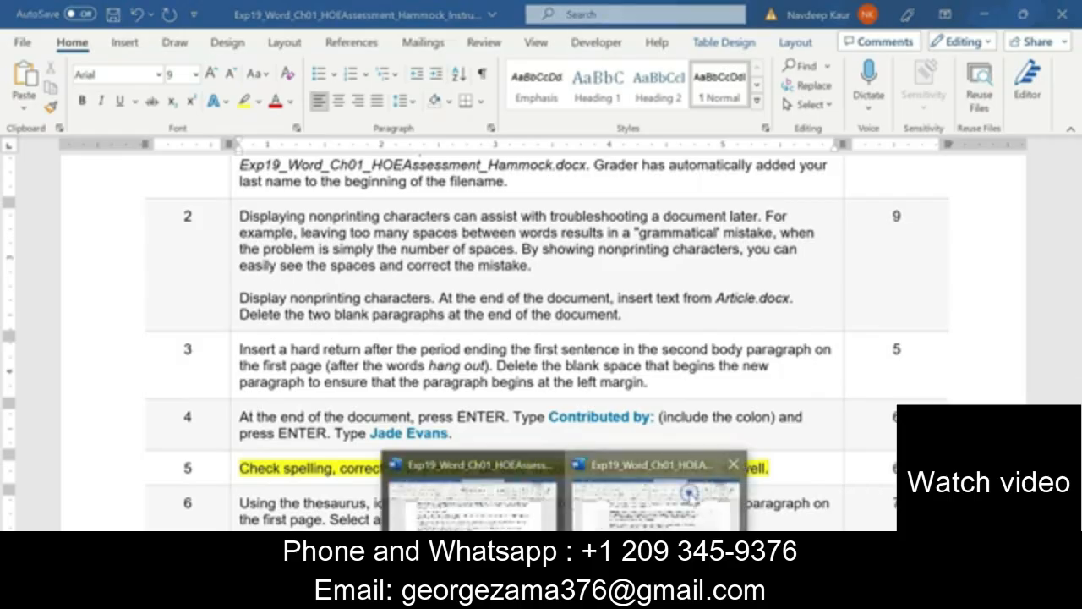
Run Spelling and Grammar, fixing zone, hammiest, attitude, the comma after Or, and brightly-colored.
left_click(471, 501)
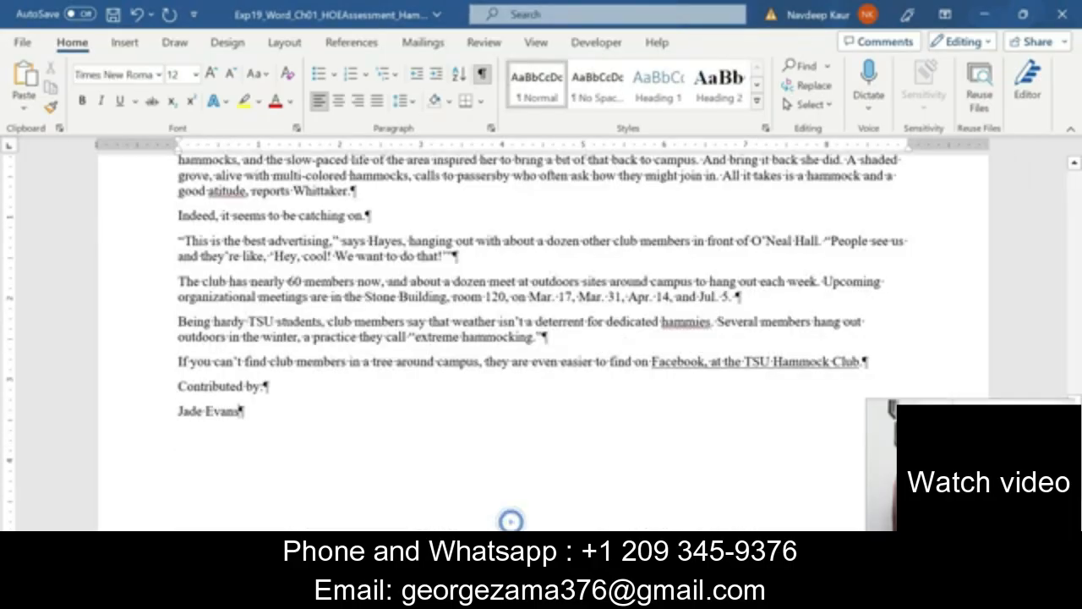
scroll(541, 381, "up", 15)
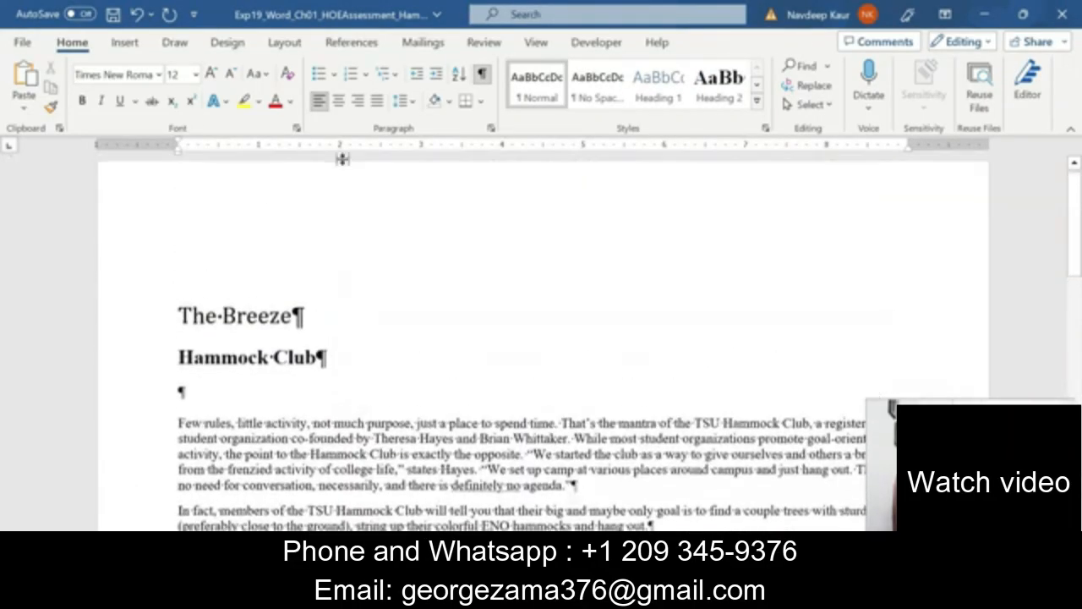
left_click(490, 41)
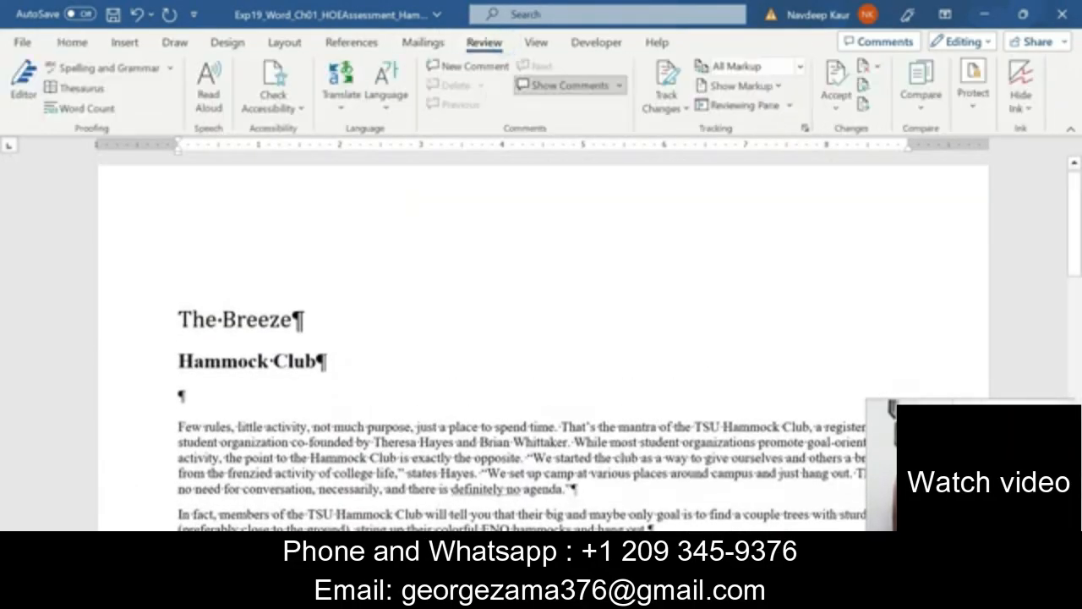
left_click(116, 69)
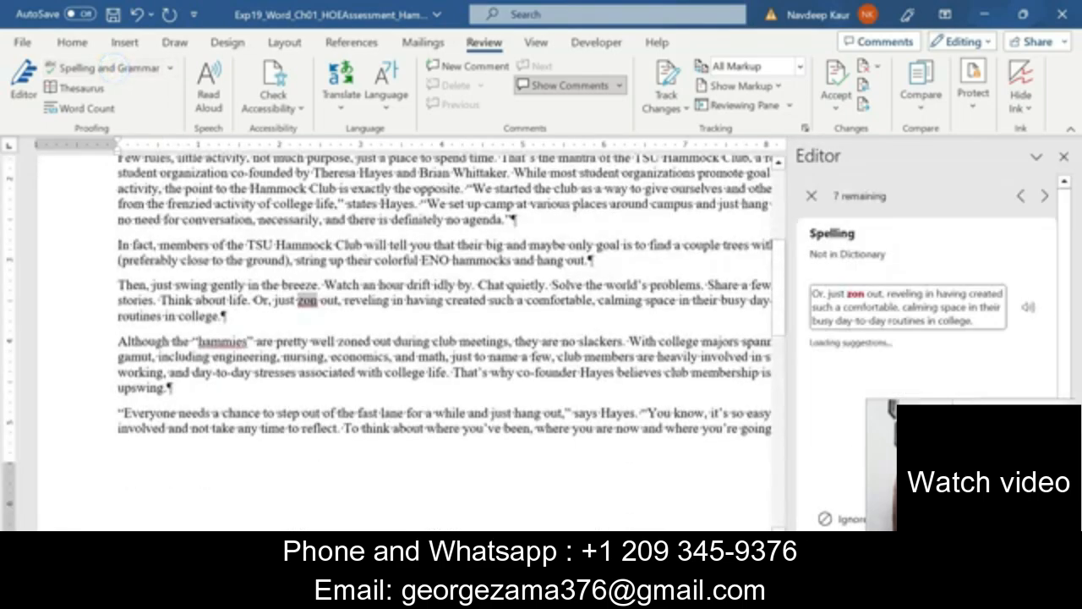
left_click(837, 365)
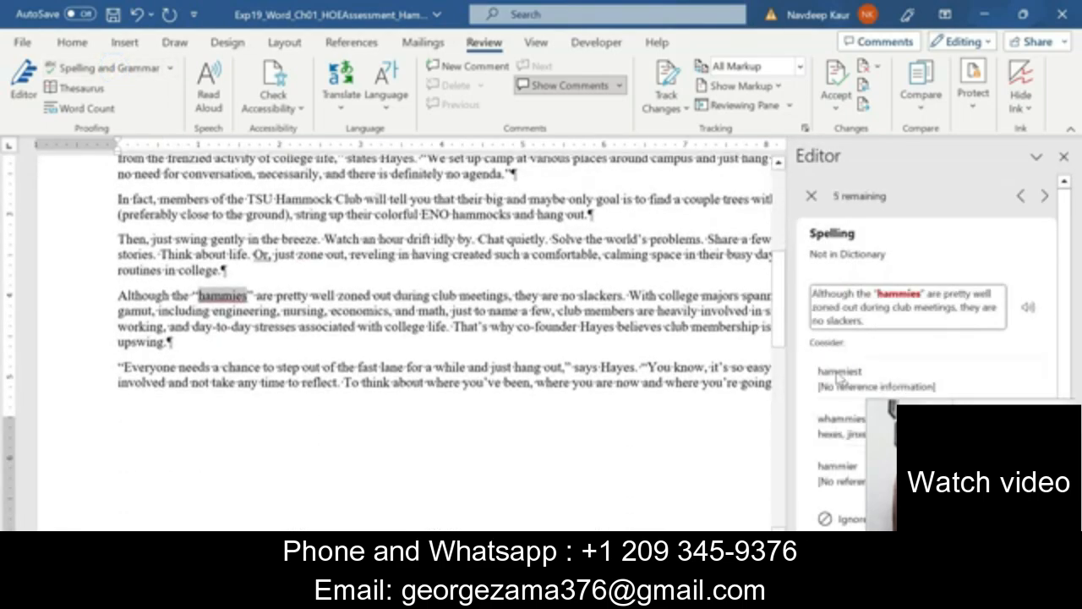
left_click(839, 372)
left_click(837, 369)
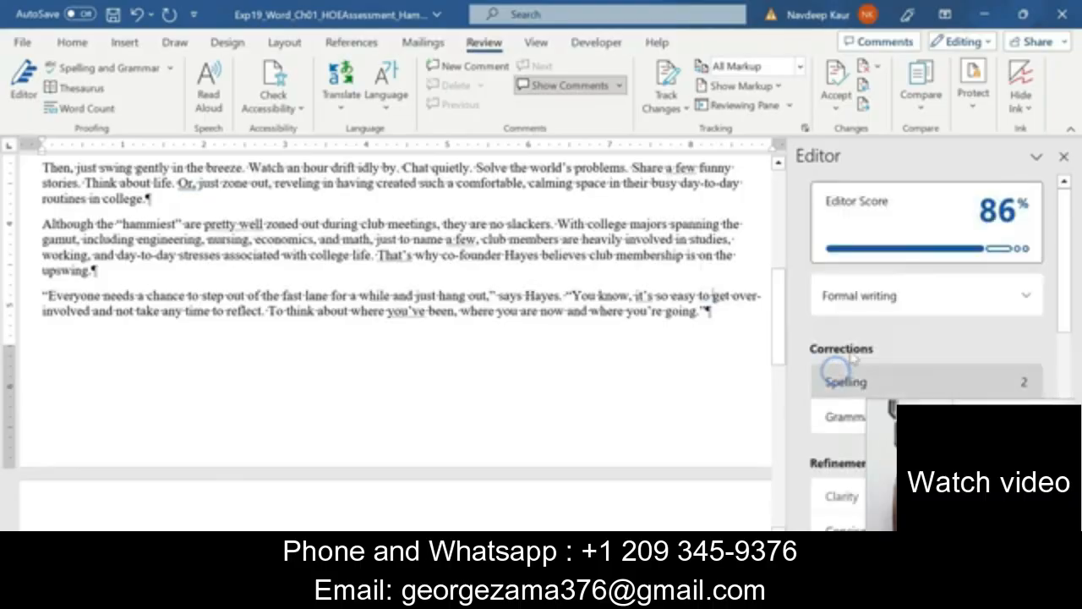
left_click(841, 381)
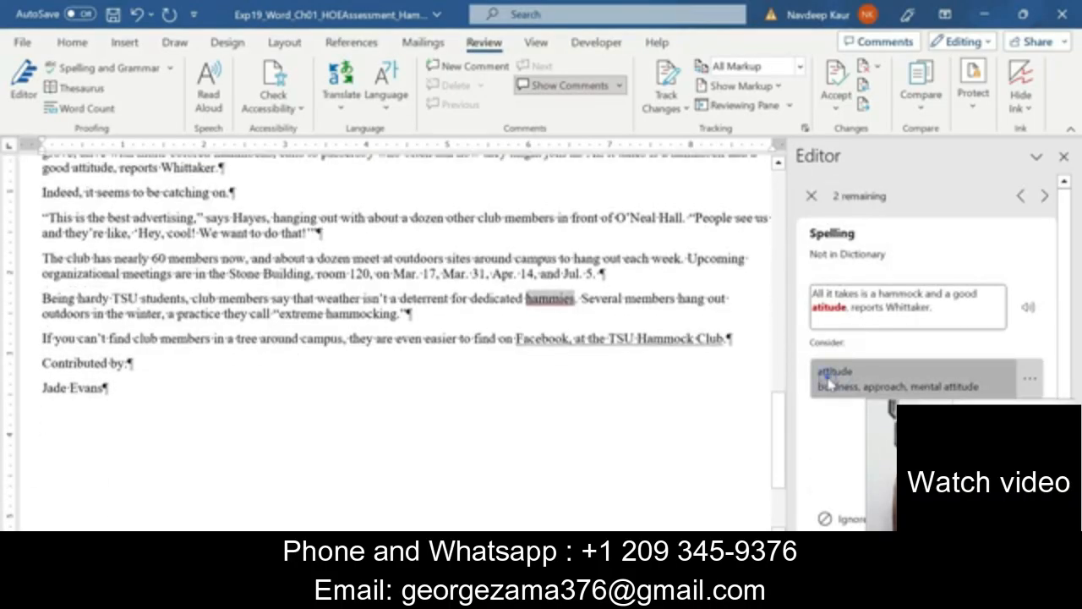
left_click(828, 380)
left_click(829, 372)
left_click(825, 413)
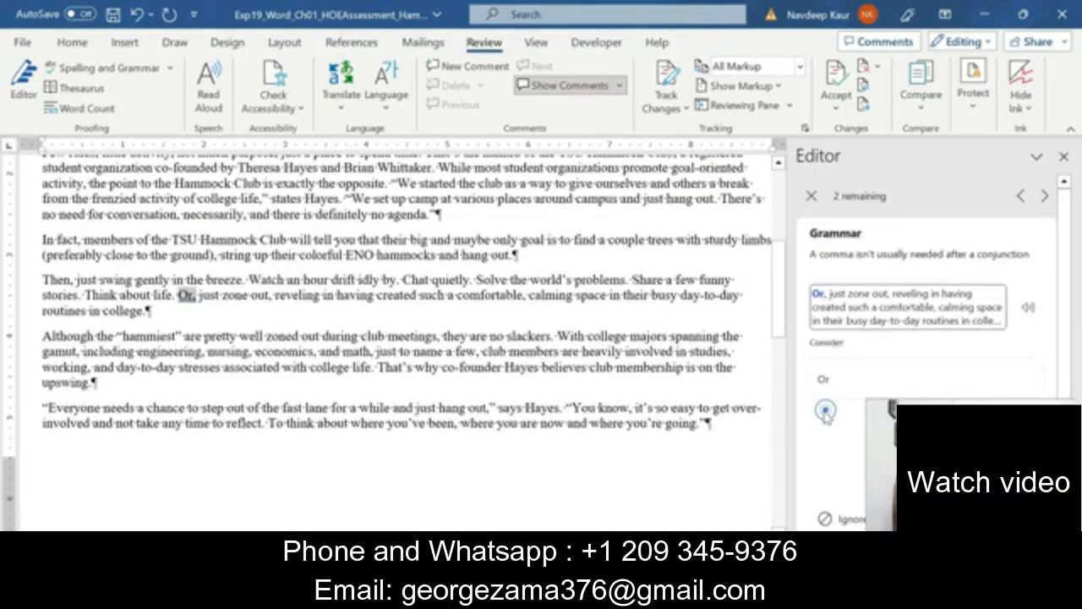
left_click(826, 379)
left_click(829, 377)
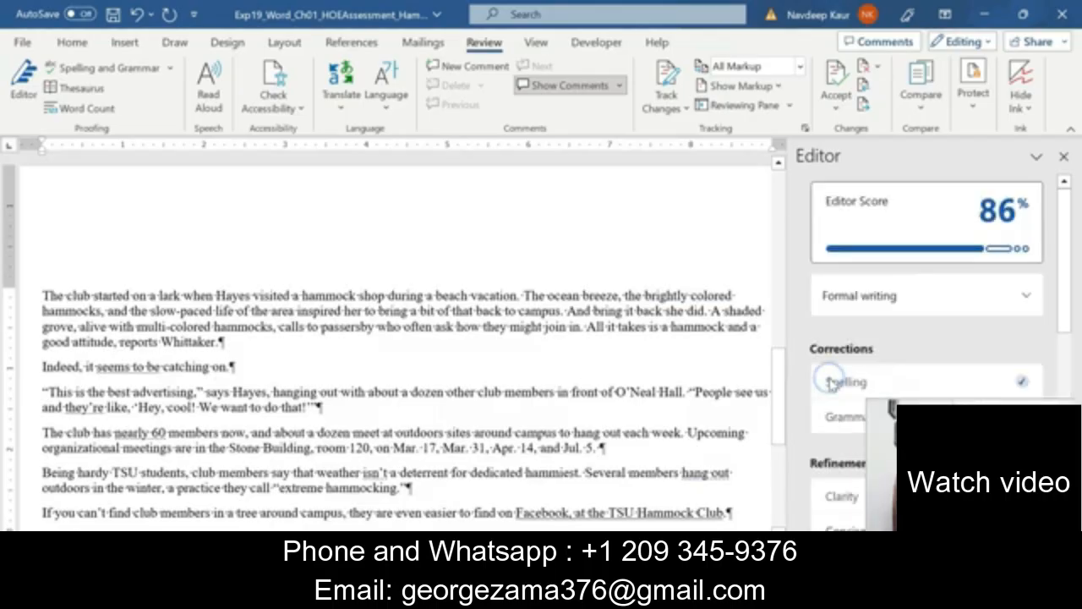
Close the Editor pane and return to the instructions document.
left_click_drag(1060, 235, 1060, 304)
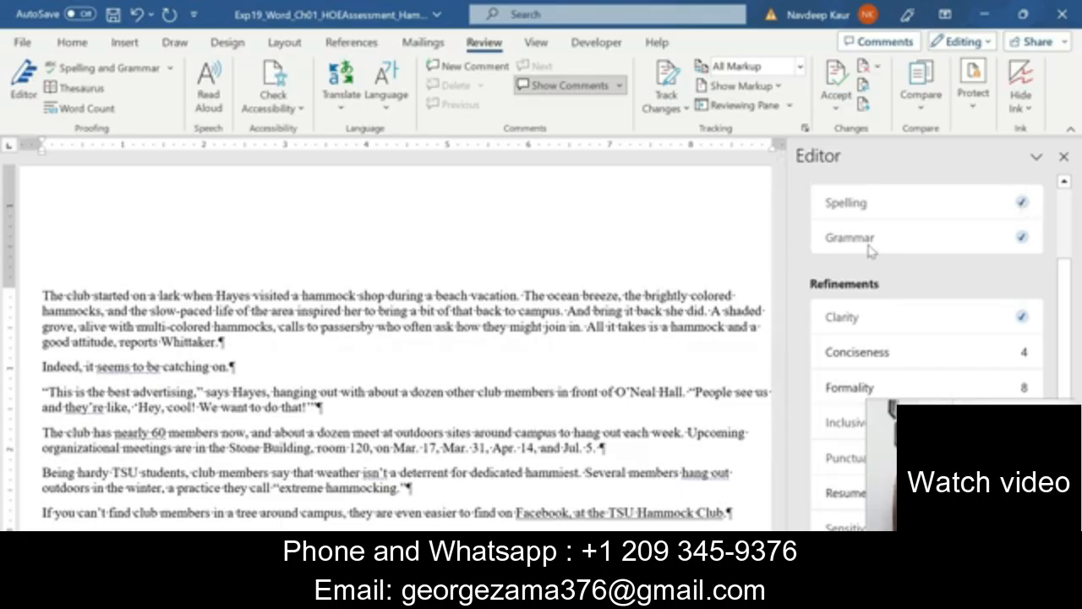
scroll(541, 338, "down", 8)
scroll(398, 338, "up", 10)
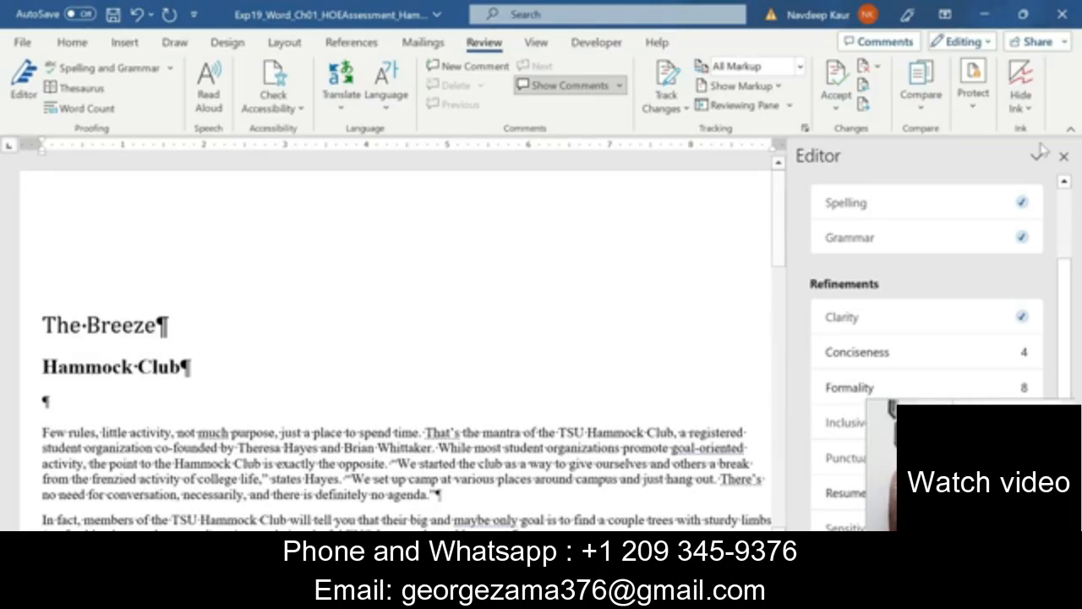
left_click(1064, 157)
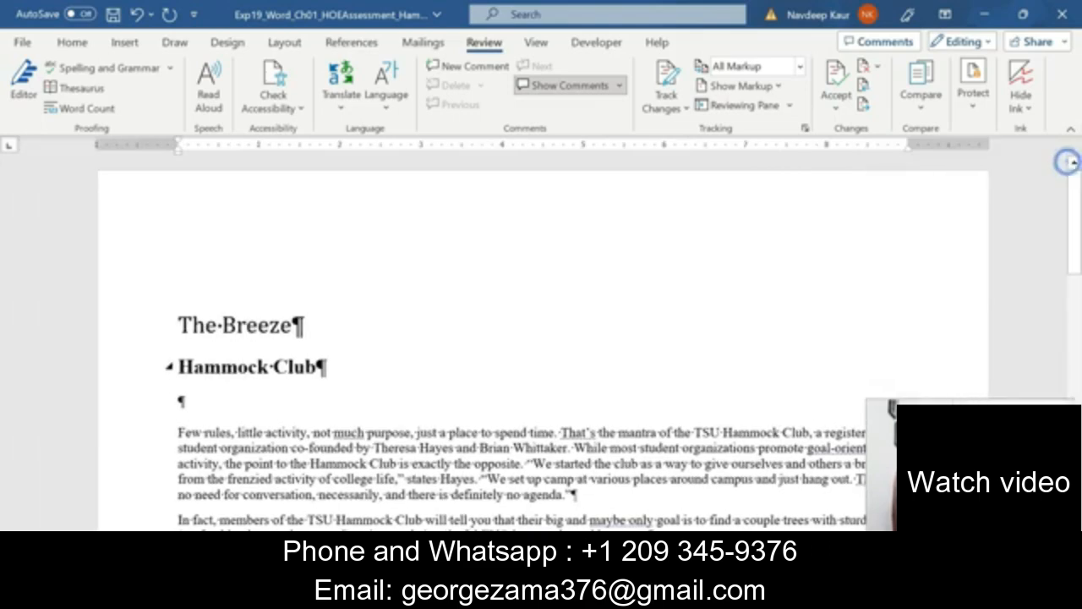
scroll(541, 338, "down", 15)
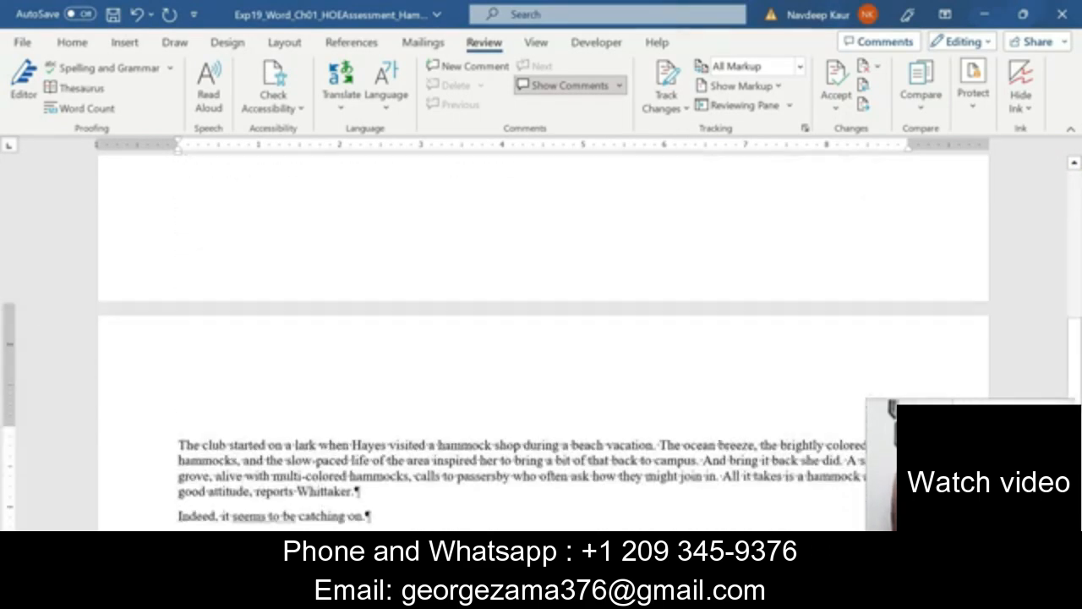
scroll(541, 338, "up", 12)
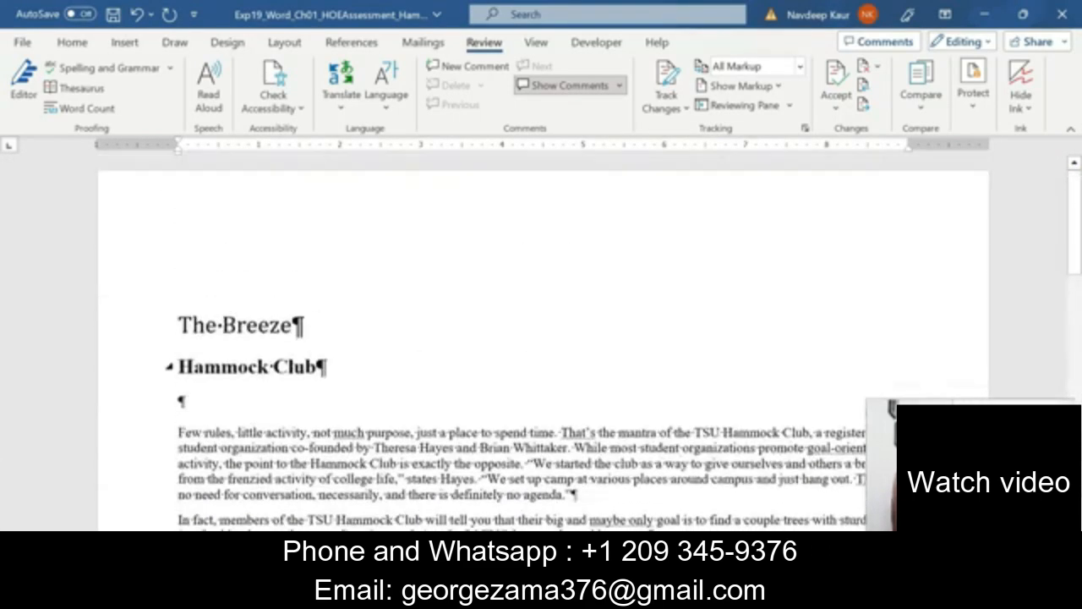
left_click(566, 593)
left_click(649, 524)
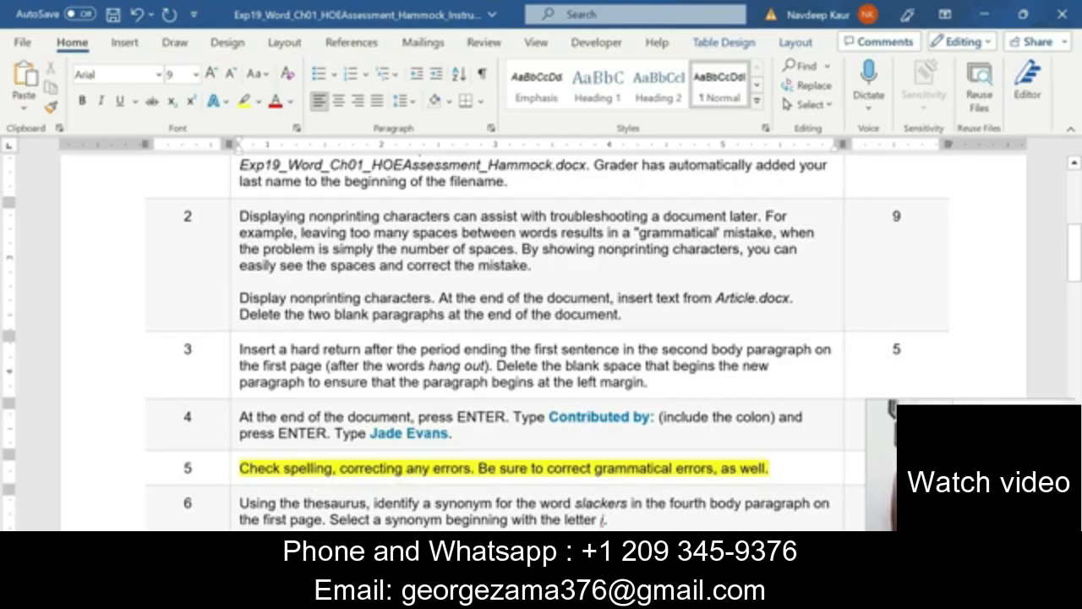
Move the yellow highlight from step 5 to step 6, the thesaurus synonym for slackers.
left_click_drag(239, 468, 770, 467)
left_click(724, 439)
scroll(412, 459, "down", 3)
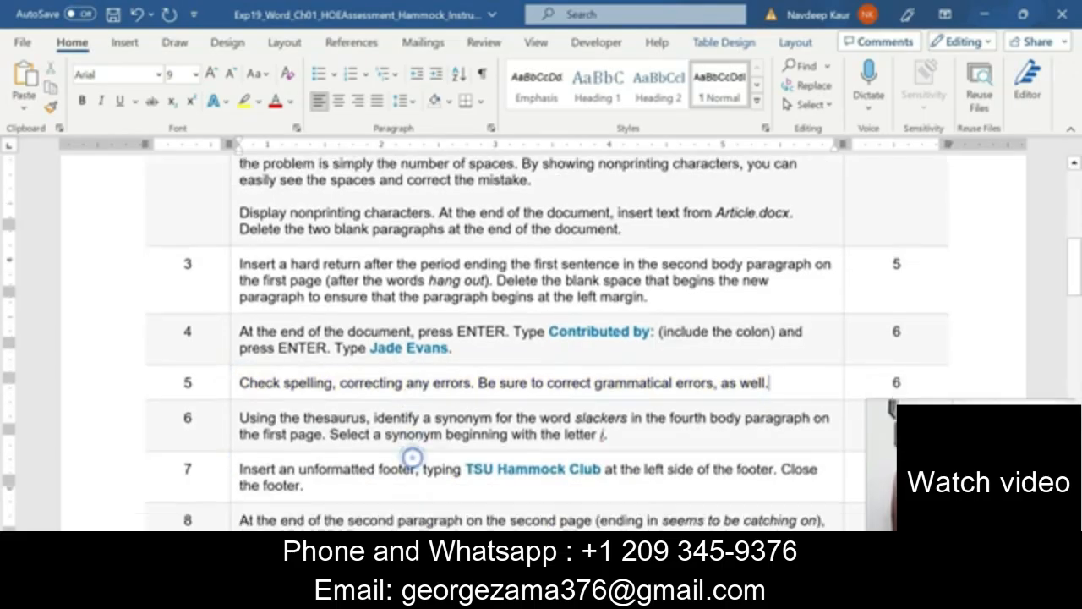
left_click_drag(632, 409, 239, 392)
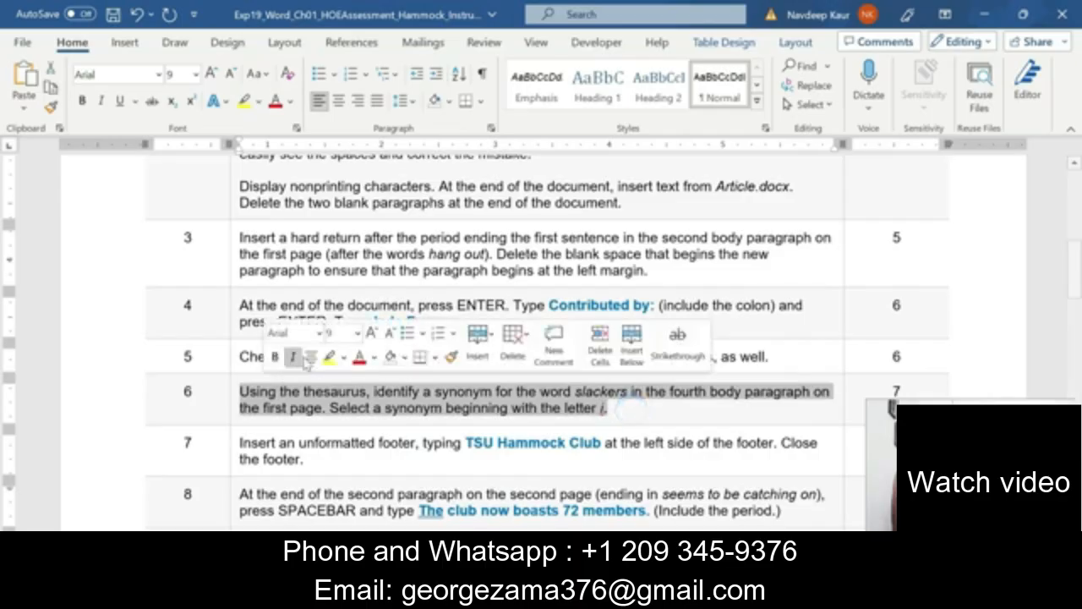
left_click(329, 360)
left_click(372, 407)
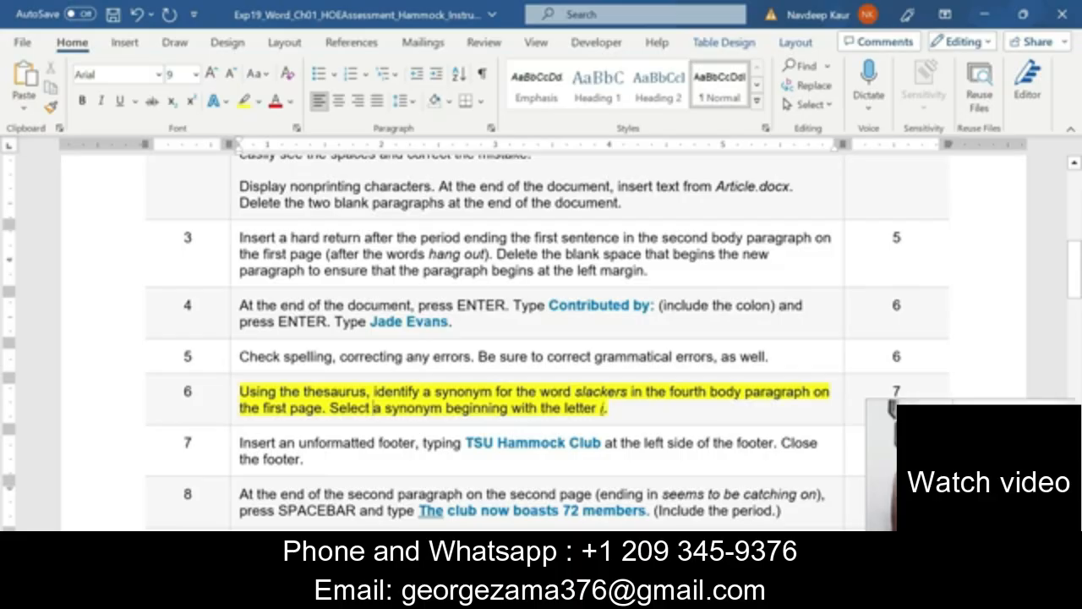
left_click_drag(669, 392, 322, 408)
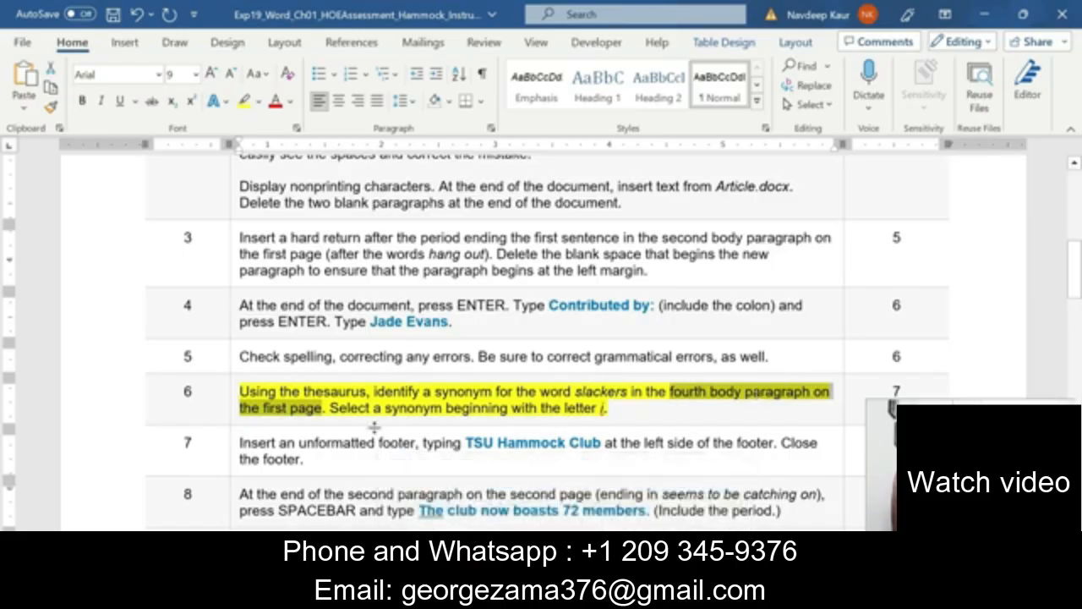
left_click(564, 596)
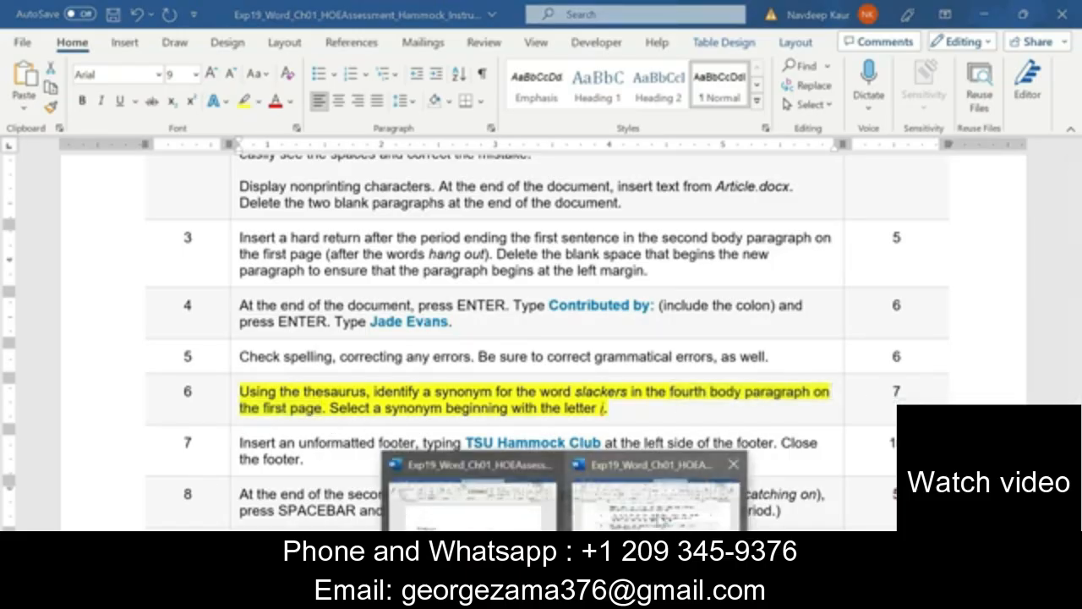
Replace 'slackers' with the Thesaurus synonym 'idlers' in the fourth body paragraph.
left_click(655, 499)
scroll(541, 338, "down", 4)
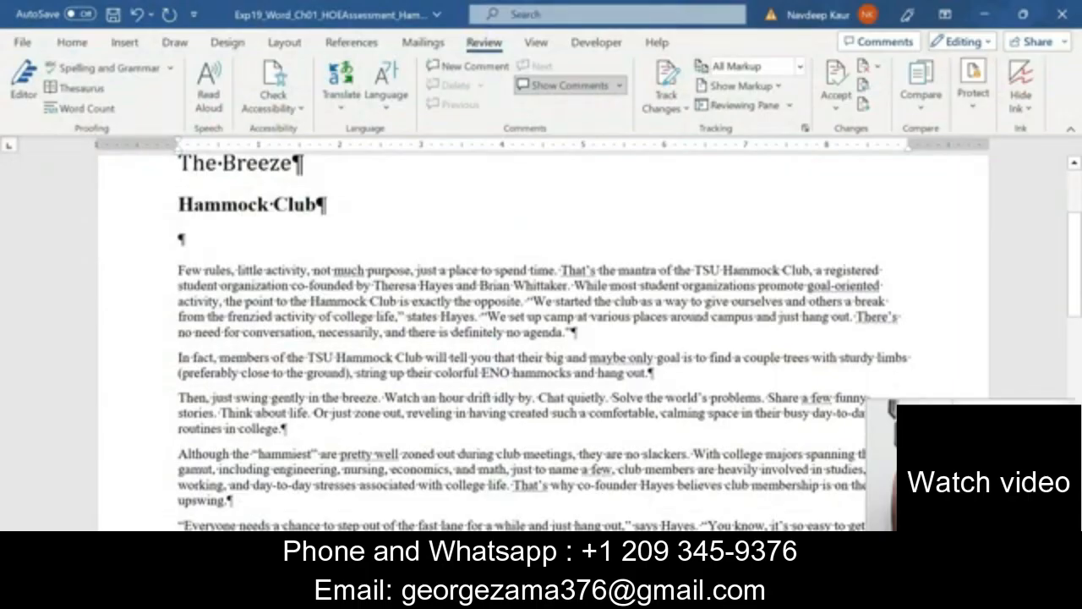
scroll(407, 283, "down", 3)
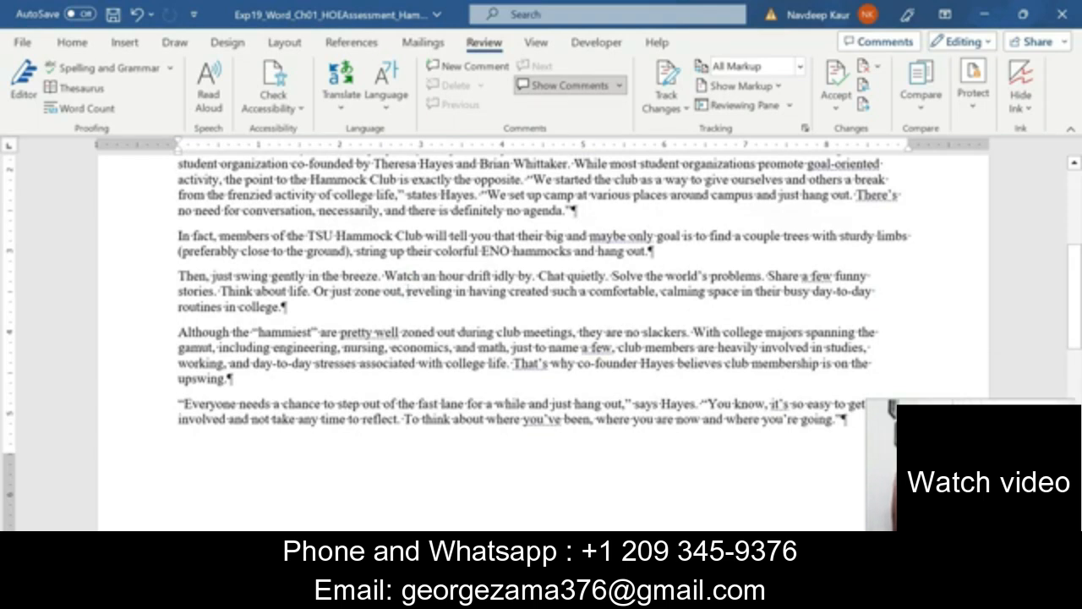
scroll(541, 338, "up", 2)
scroll(541, 338, "down", 2)
scroll(541, 338, "up", 2)
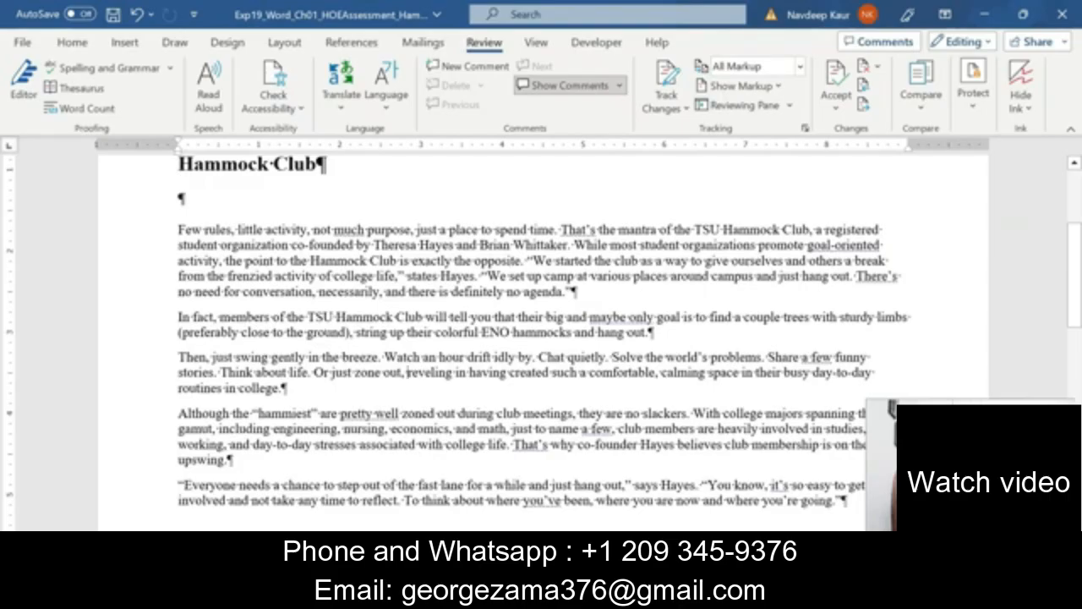
scroll(541, 338, "down", 1)
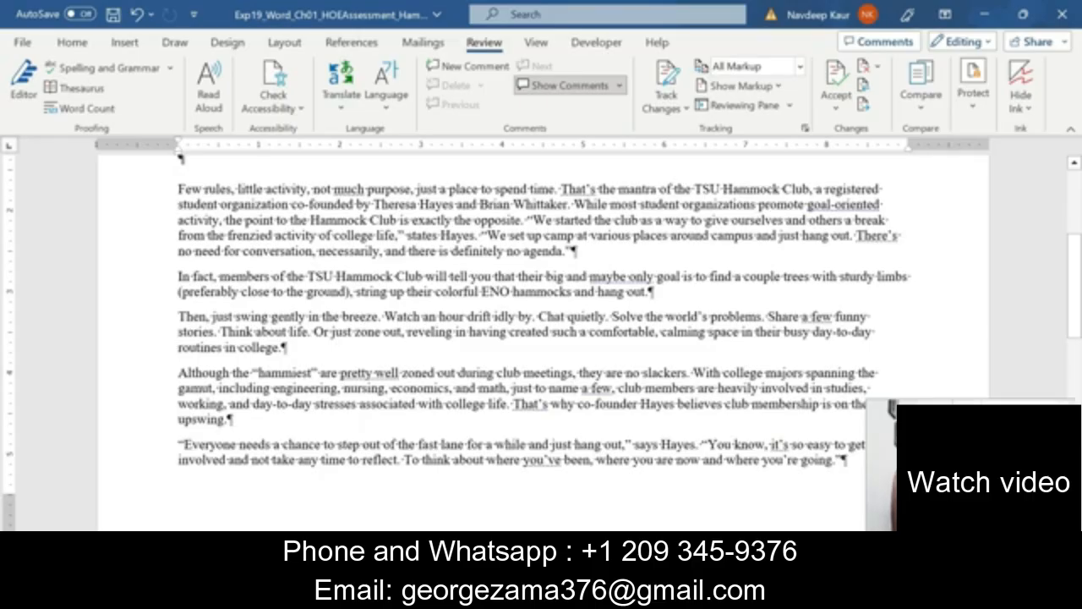
double_click(664, 373)
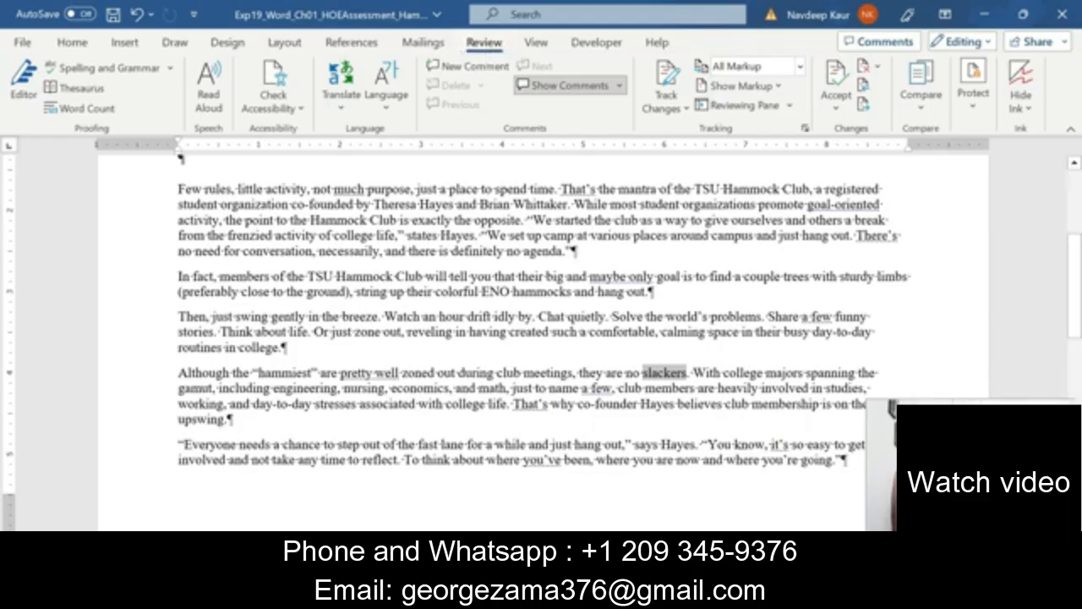
left_click(78, 90)
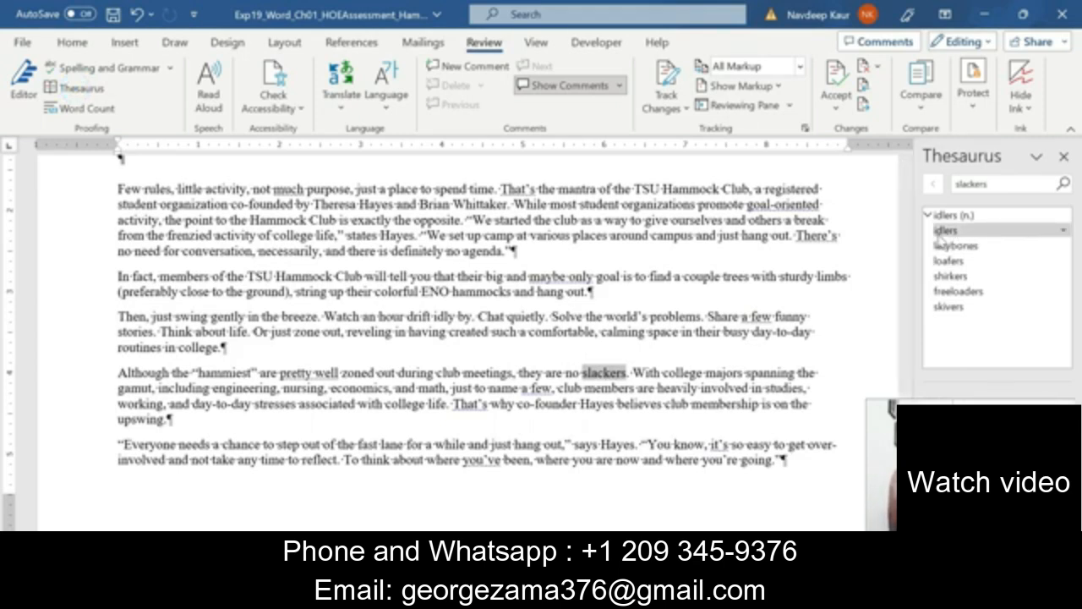
left_click(1065, 235)
left_click(1034, 250)
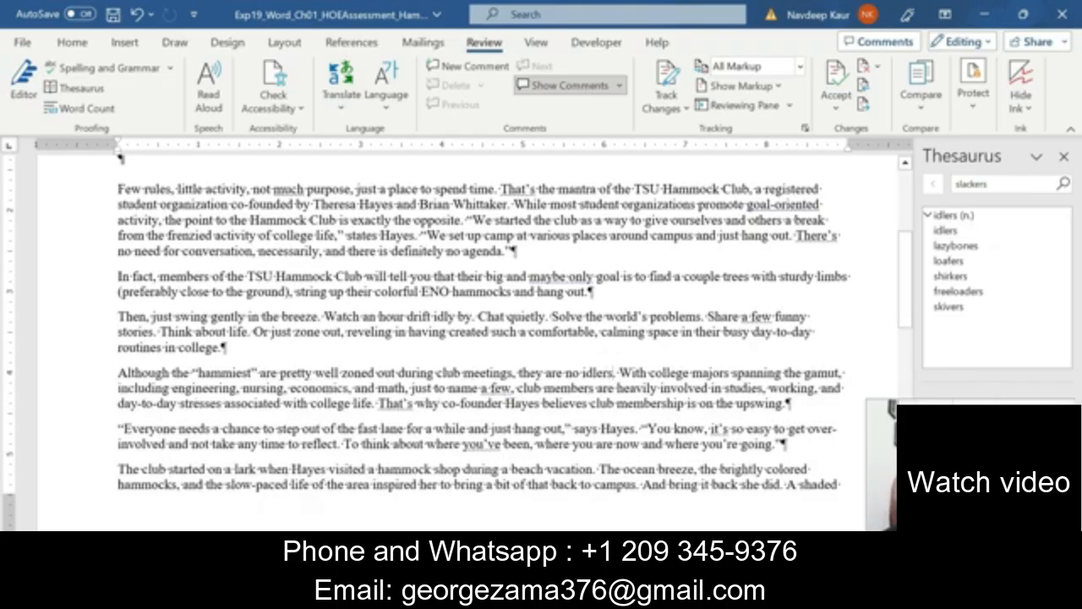
scroll(613, 372, "up", 5)
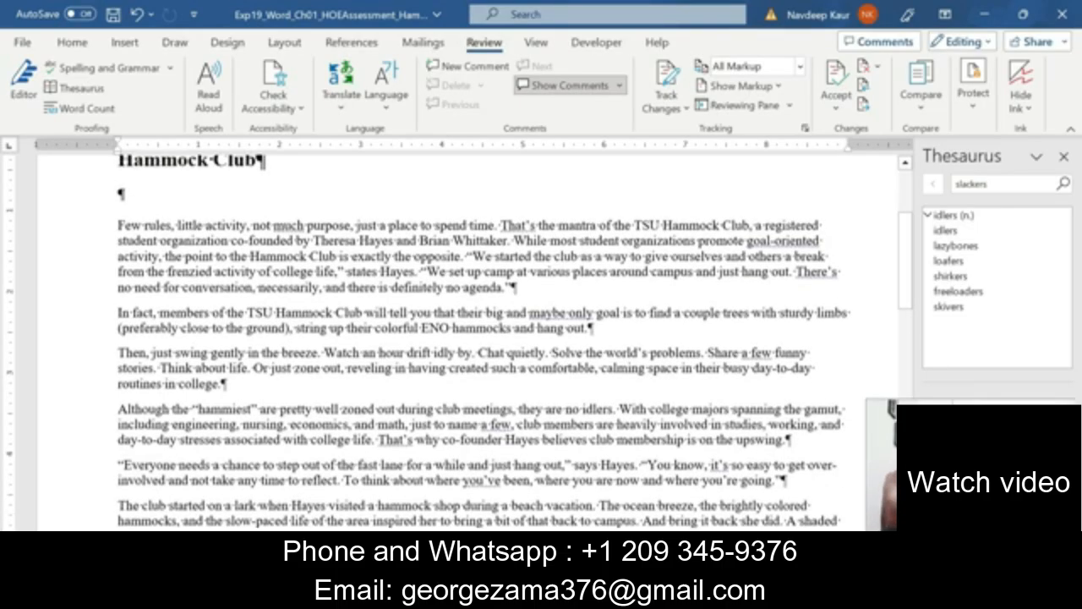
scroll(456, 349, "down", 5)
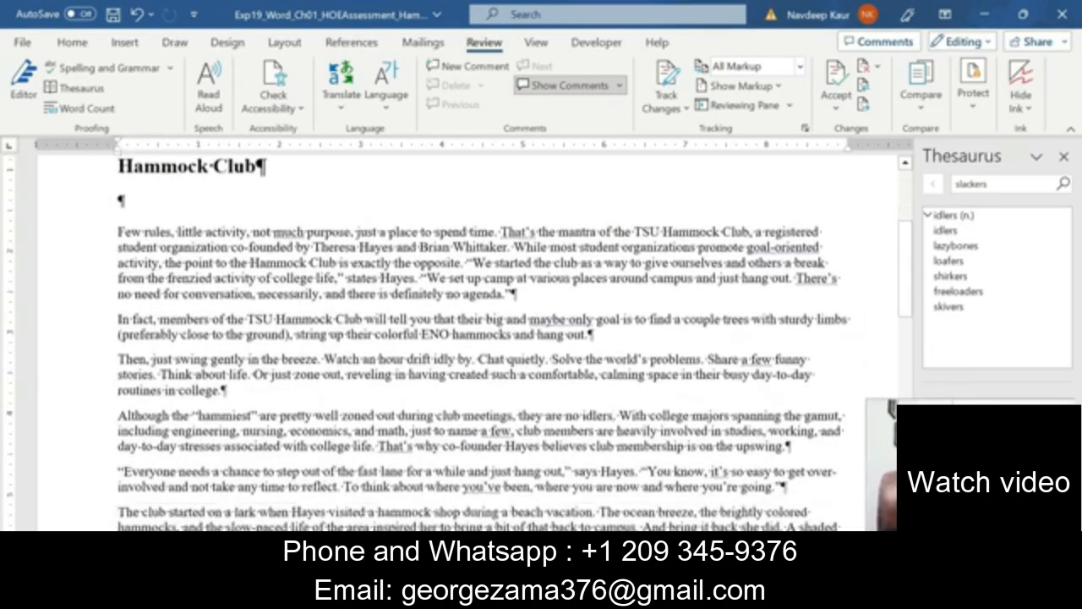
scroll(456, 349, "up", 4)
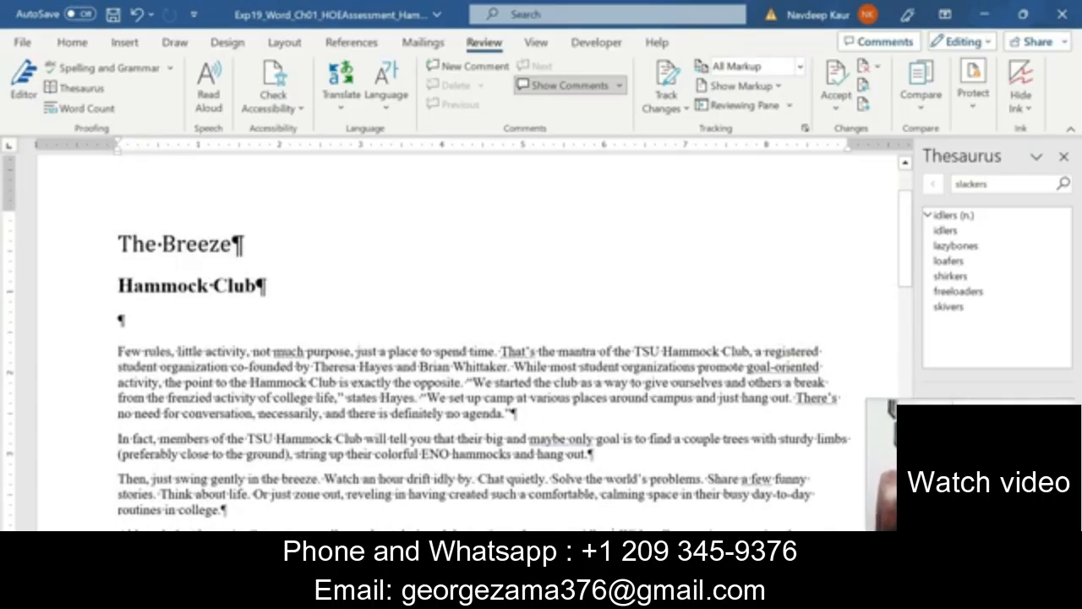
Close the Thesaurus pane and bring the instructions document to the front.
left_click(1063, 157)
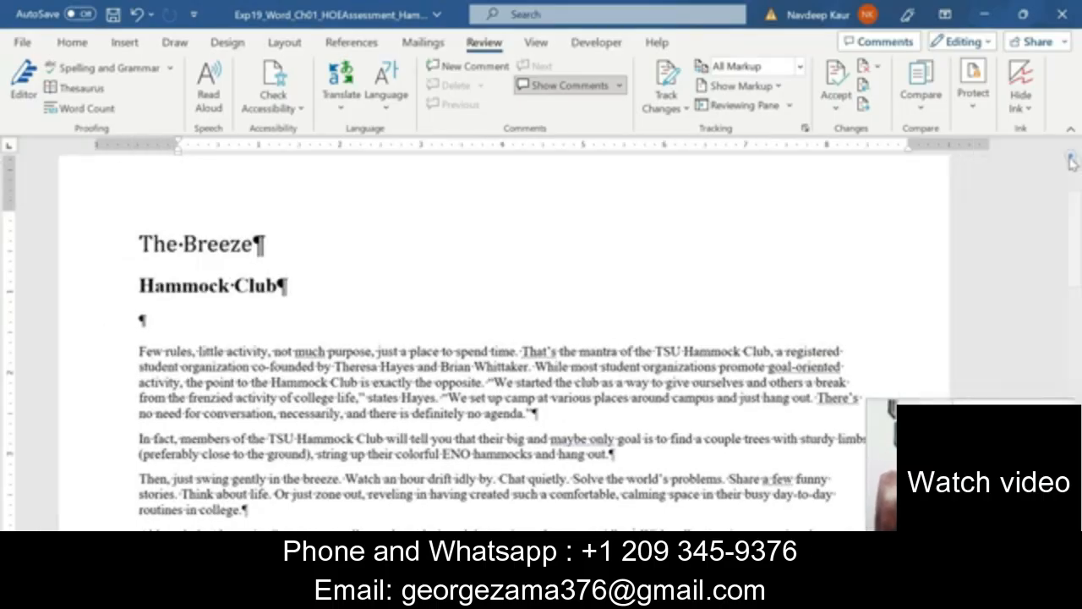
scroll(541, 338, "down", 5)
scroll(541, 338, "up", 5)
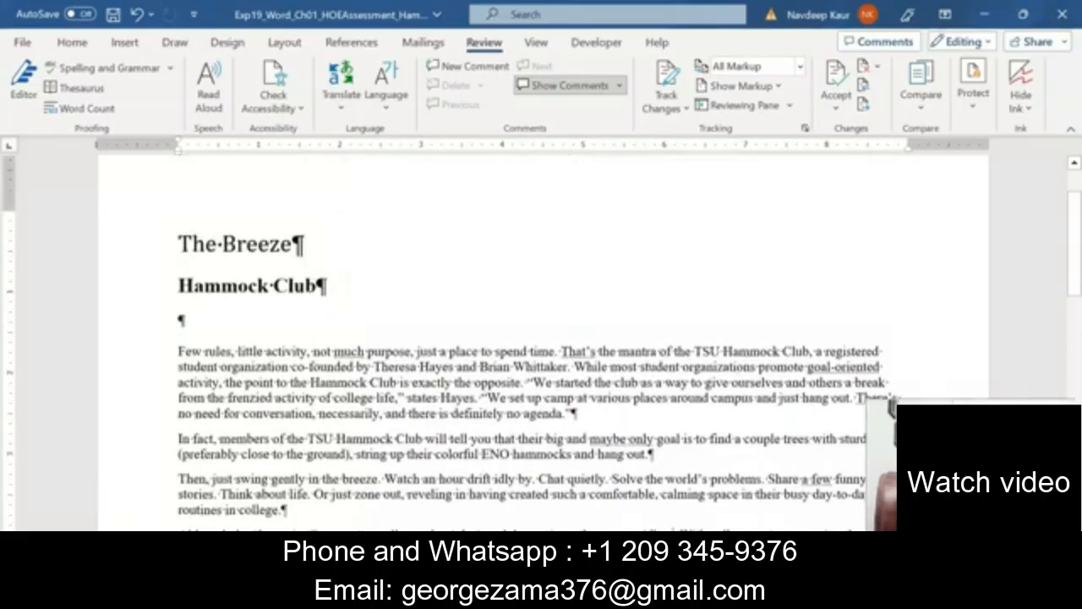
scroll(541, 338, "down", 5)
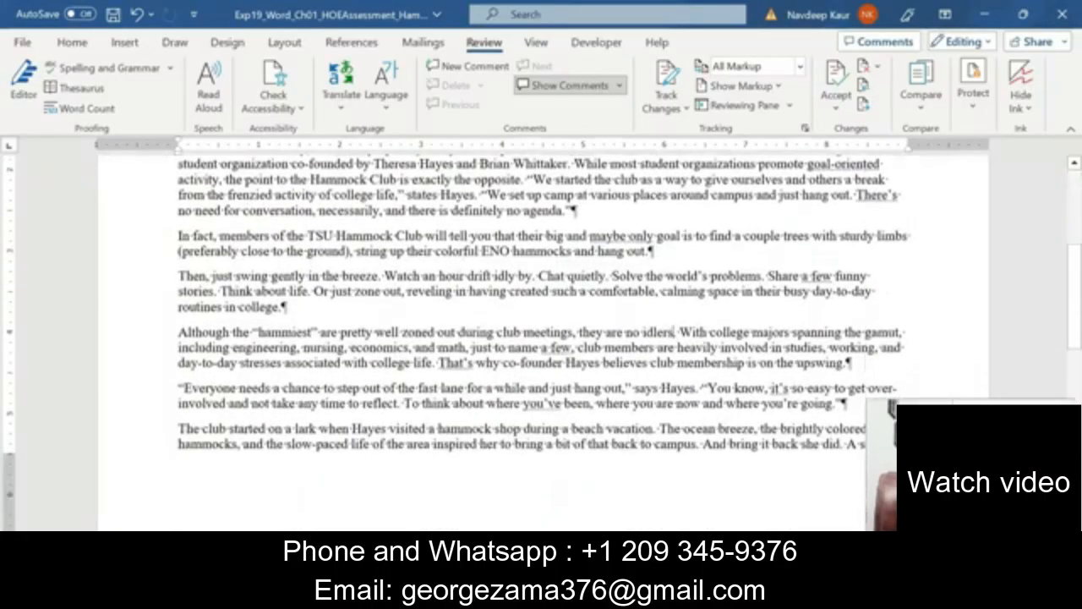
scroll(541, 338, "down", 7)
scroll(541, 338, "up", 6)
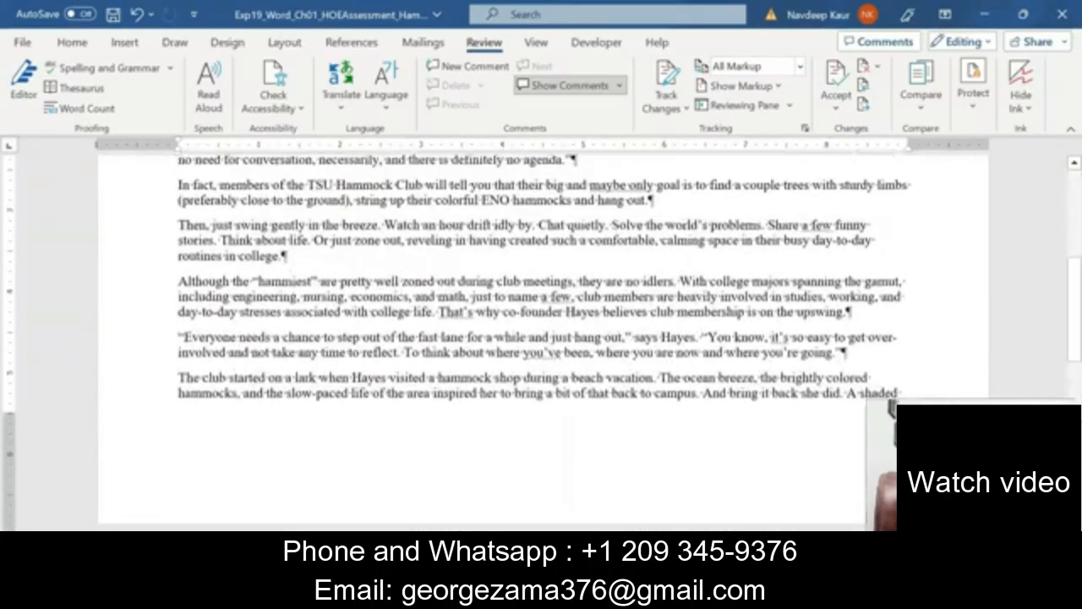
mouse_move(544, 598)
left_click(656, 517)
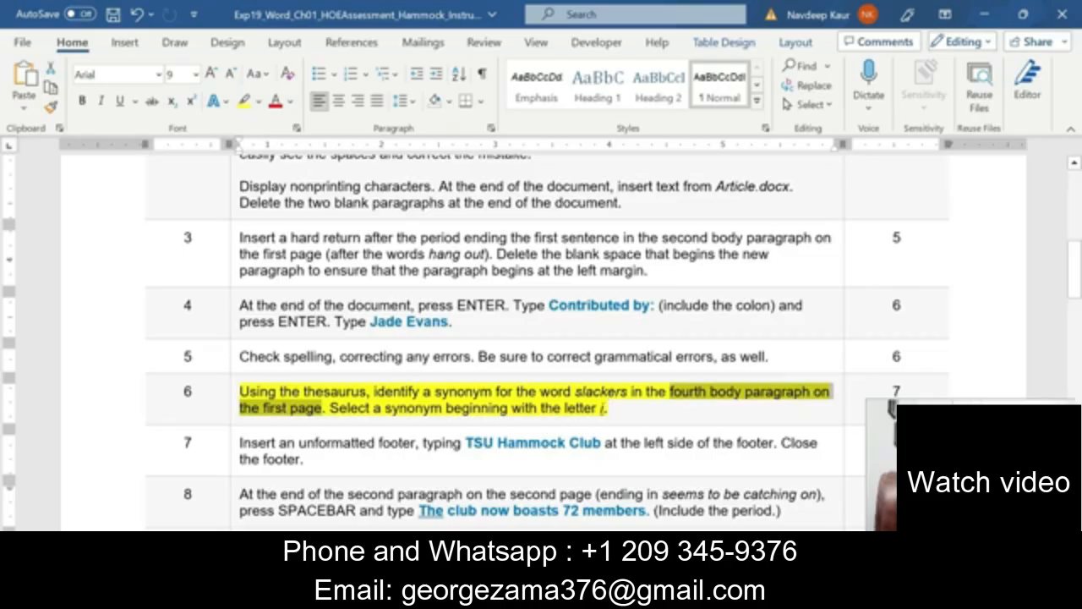
Move the yellow highlight in the instructions from step 6 to step 7.
left_click_drag(607, 408, 241, 392)
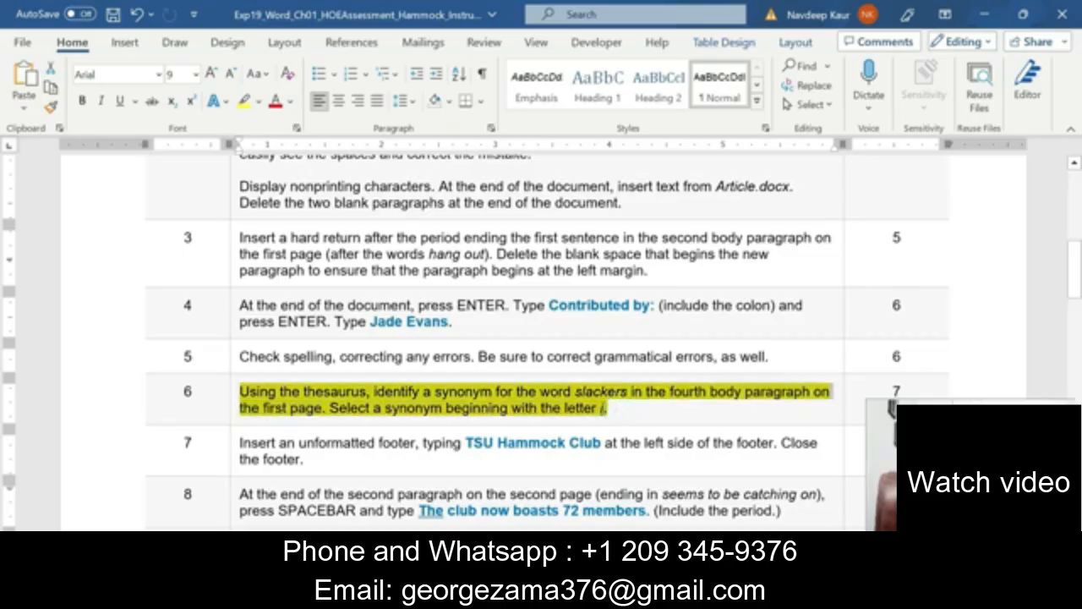
left_click(314, 382)
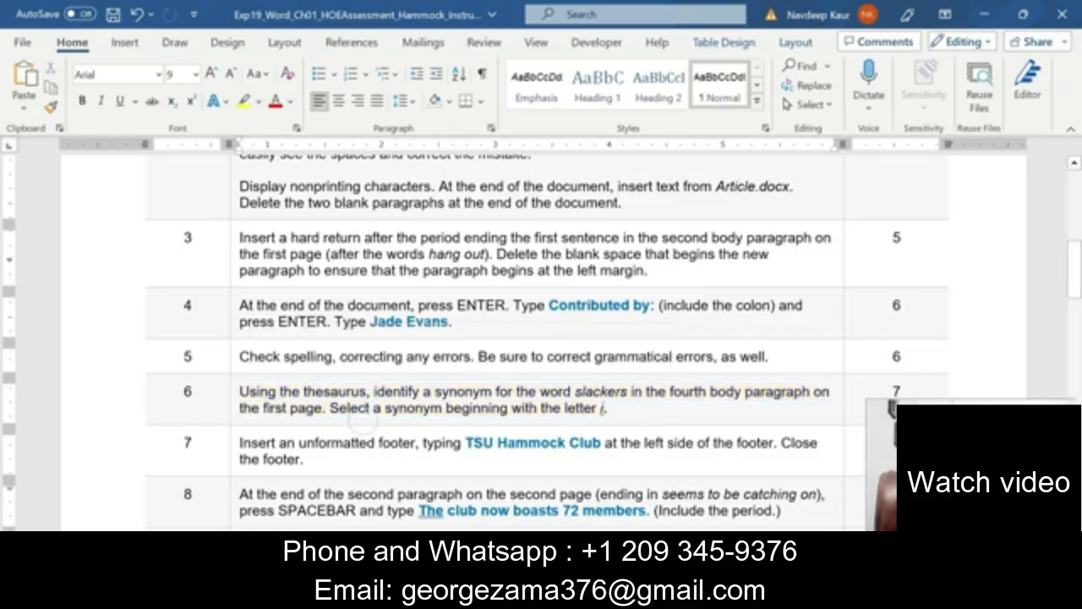
left_click_drag(311, 459, 253, 443)
left_click(299, 413)
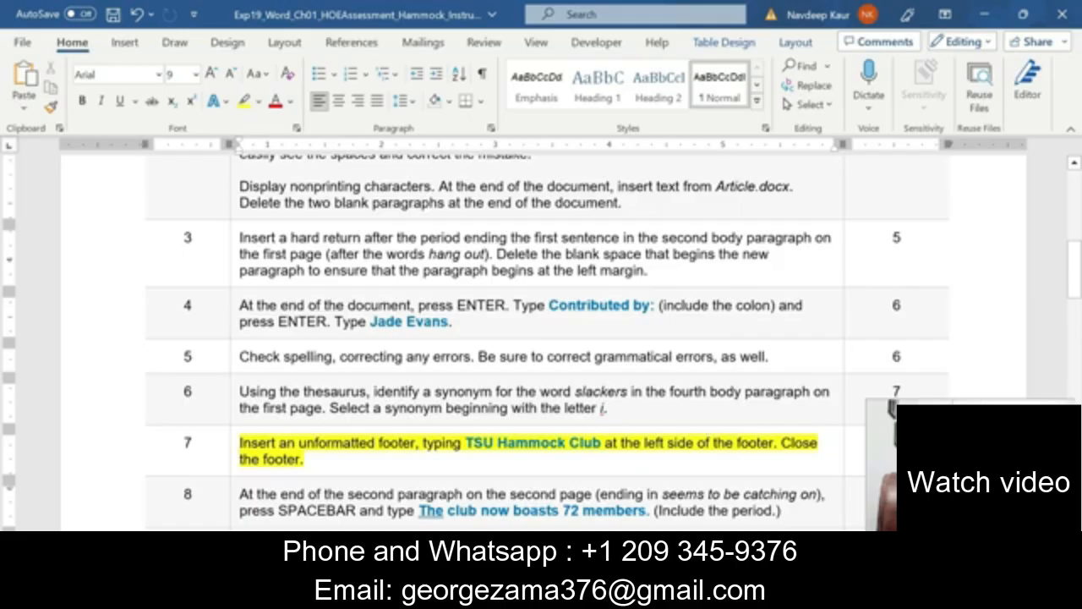
Review step 7's footer phrase, then return to the Hammock Club article.
left_click_drag(604, 443, 774, 442)
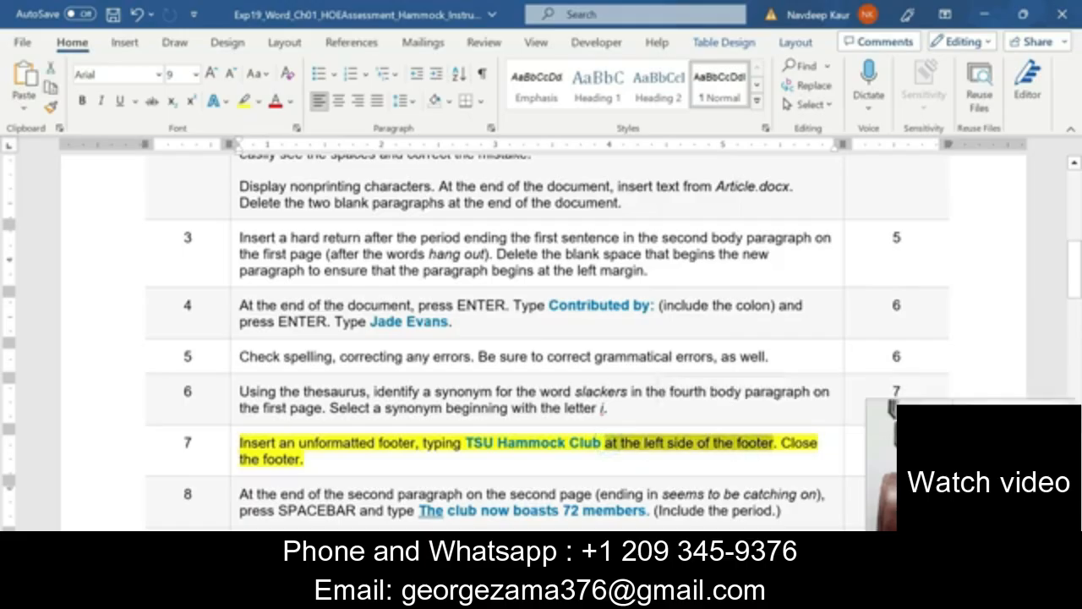
left_click(418, 454)
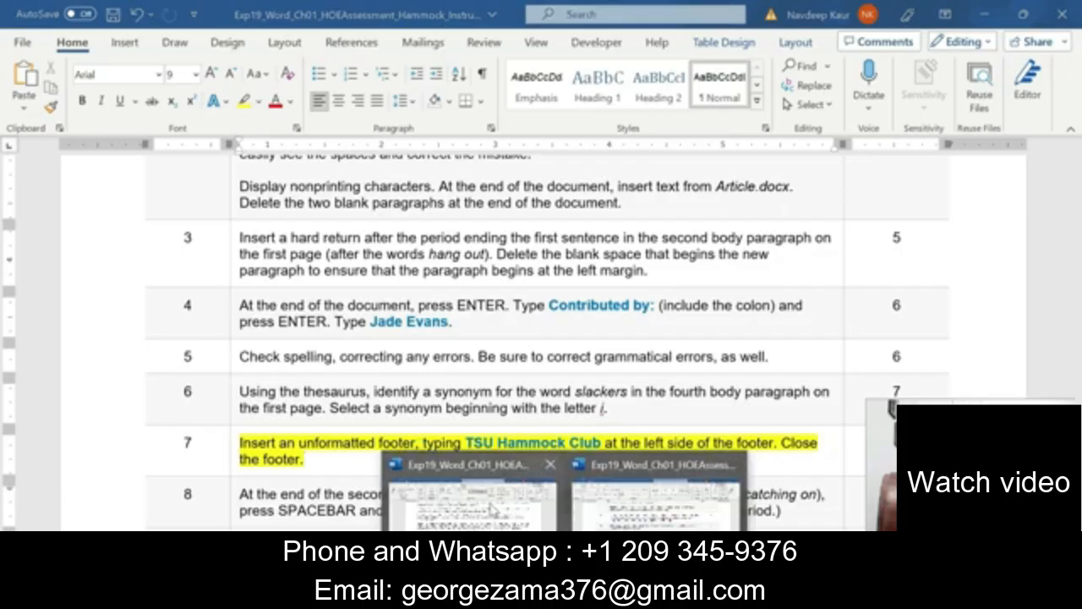
left_click(490, 503)
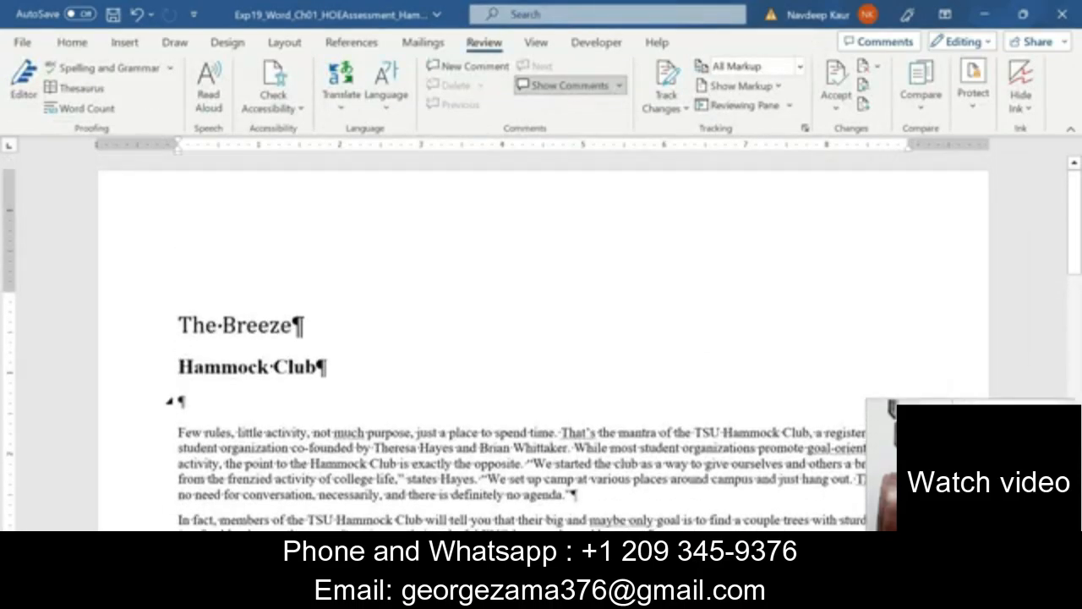
Add a left-aligned 'TSU Hammock Club' footer to the article and close footer editing.
left_click(124, 42)
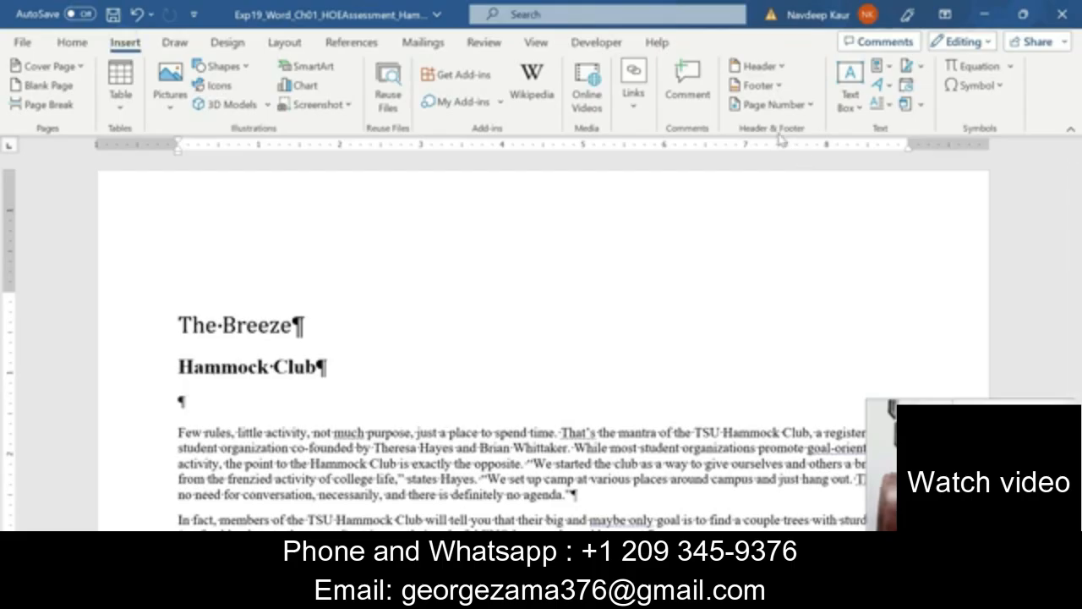
left_click(776, 86)
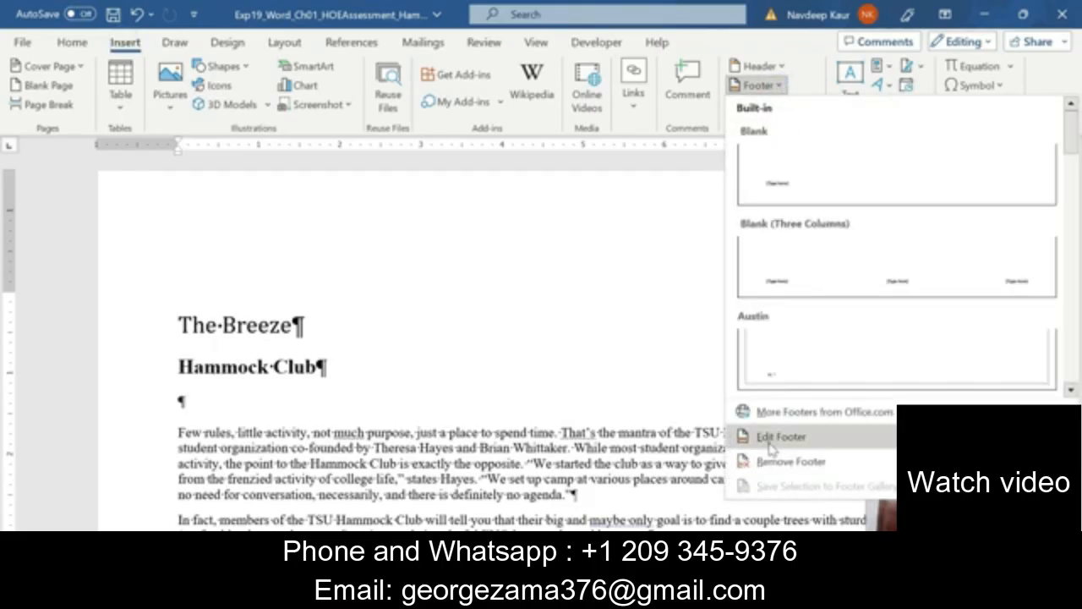
left_click(771, 438)
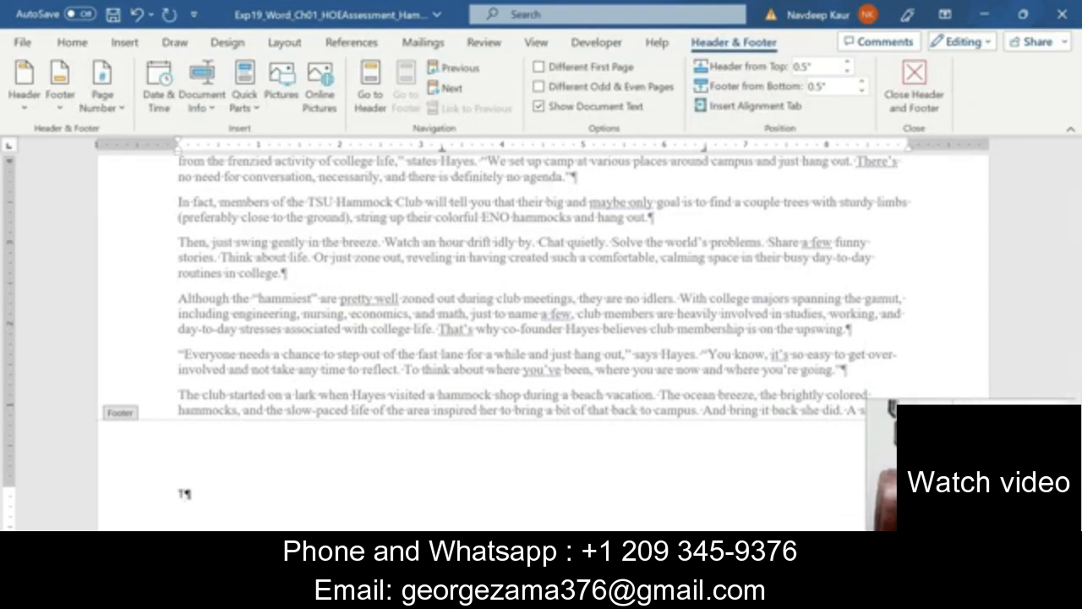
type("TSU Hammock Club")
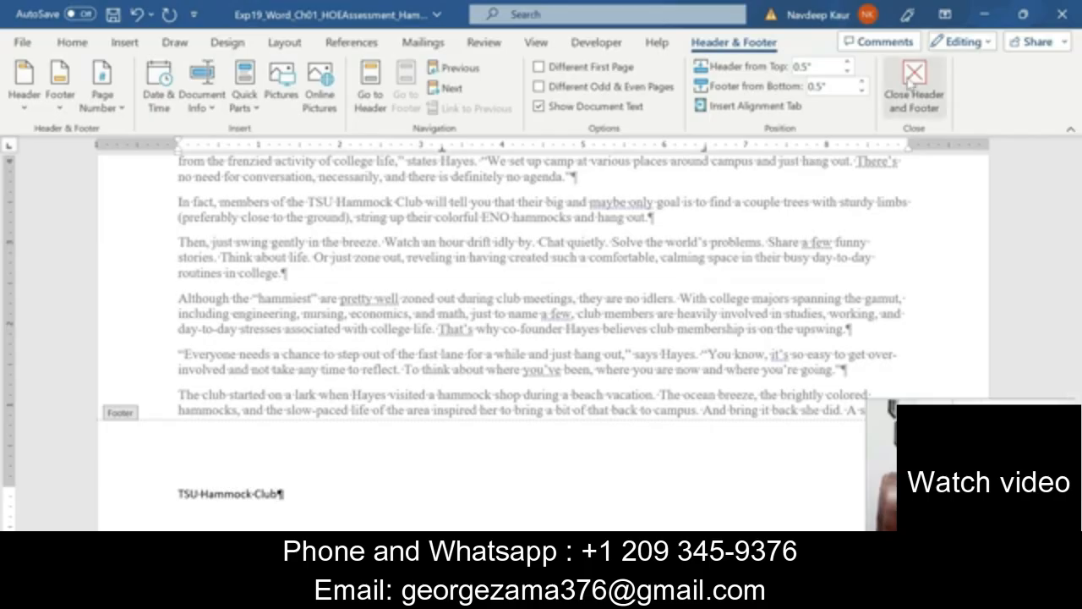
left_click(918, 110)
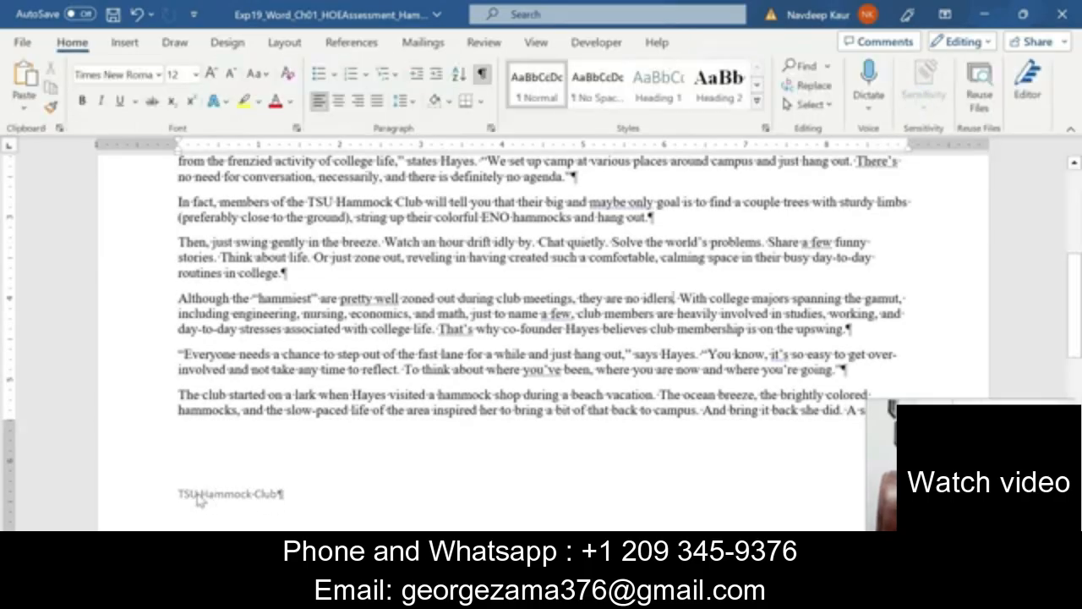
In the instructions document, remove the yellow highlight from step 7.
scroll(541, 338, "up", 5)
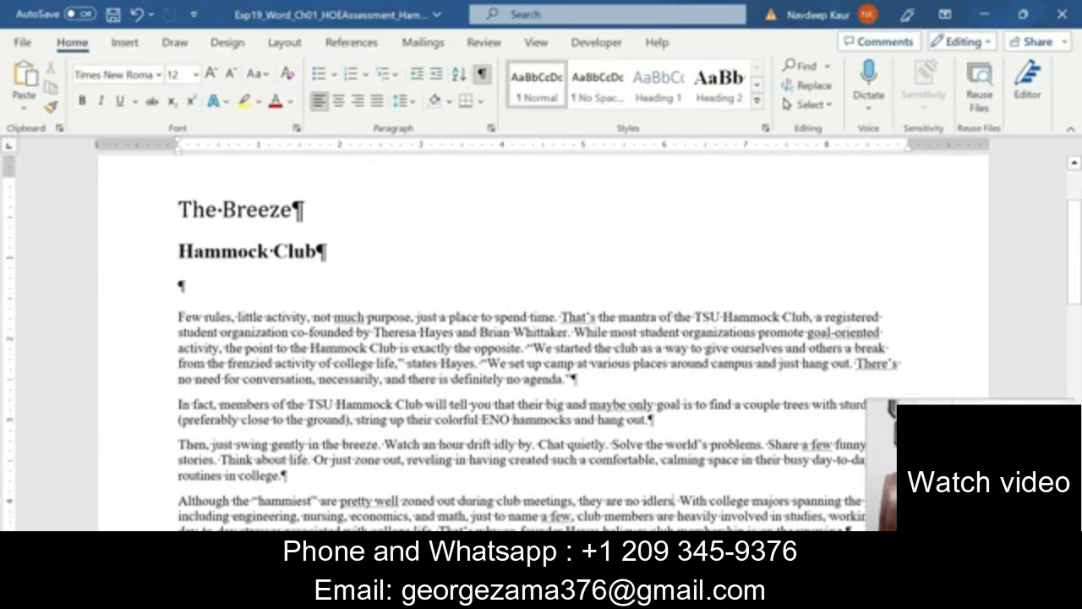
scroll(449, 366, "down", 15)
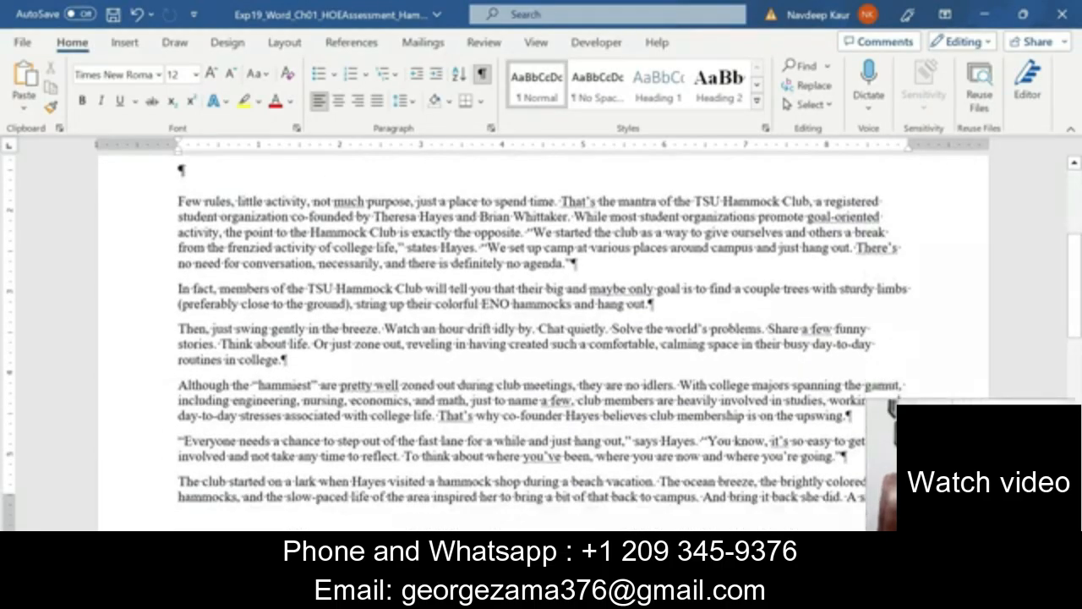
scroll(541, 347, "down", 3)
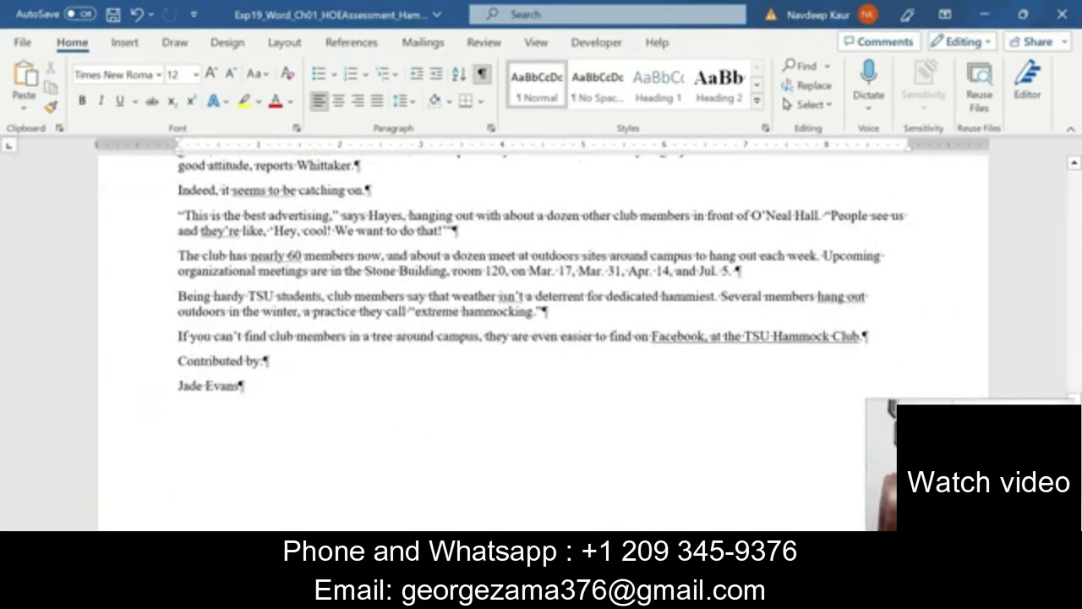
scroll(541, 346, "up", 10)
scroll(449, 374, "up", 4)
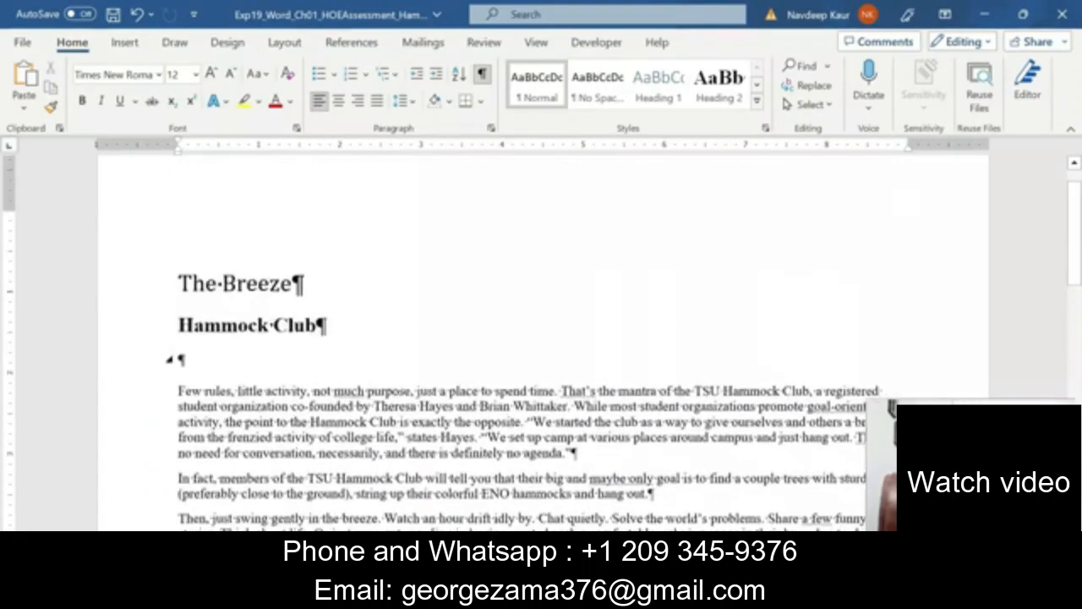
scroll(449, 374, "down", 8)
scroll(449, 375, "up", 5)
scroll(541, 338, "up", 5)
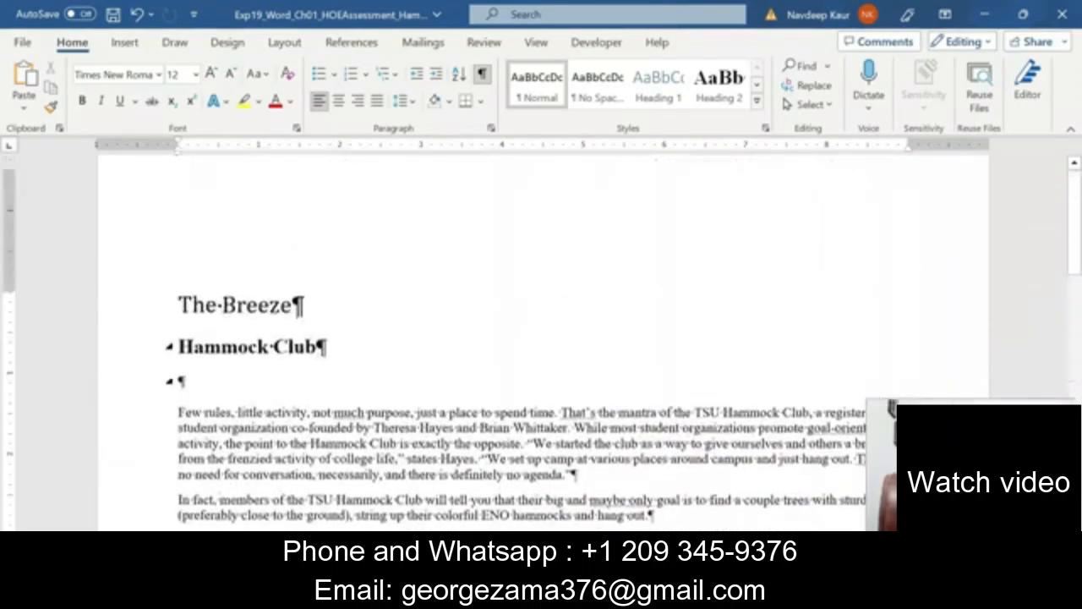
mouse_move(562, 596)
left_click(668, 511)
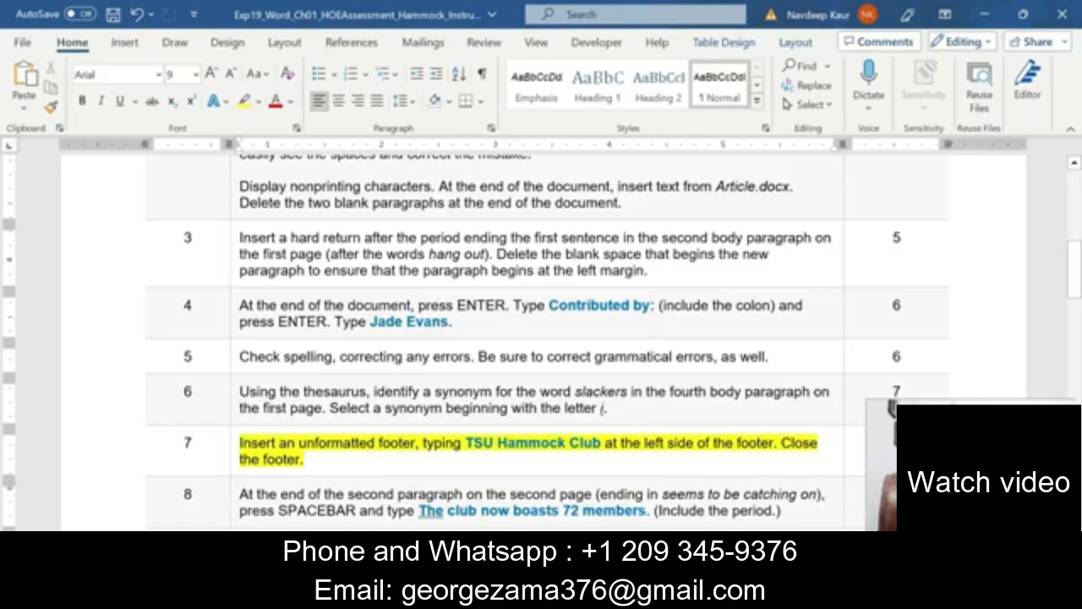
left_click_drag(240, 443, 305, 459)
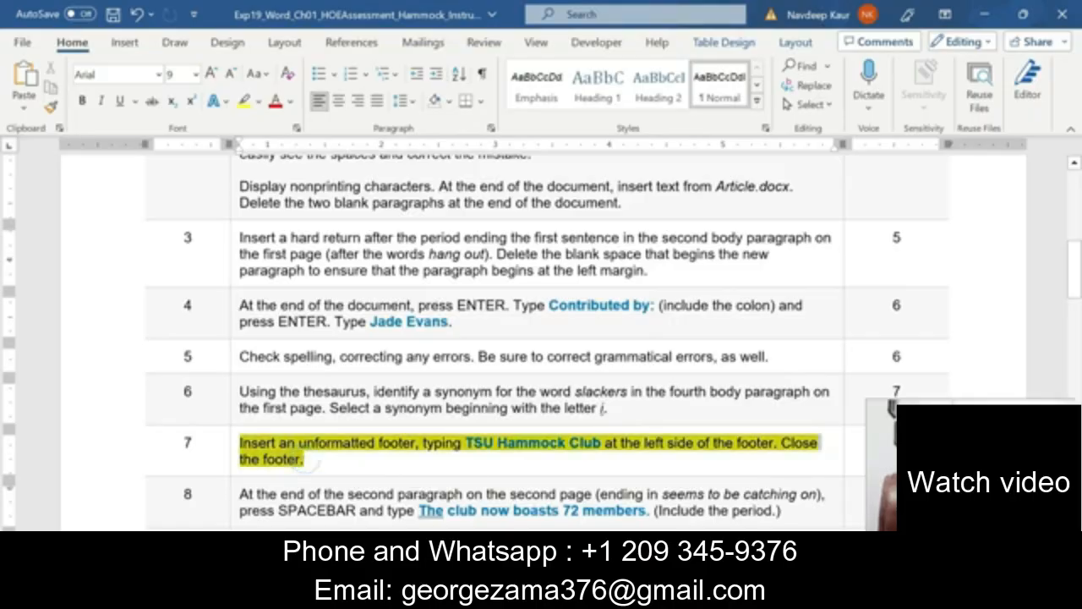
left_click(314, 415)
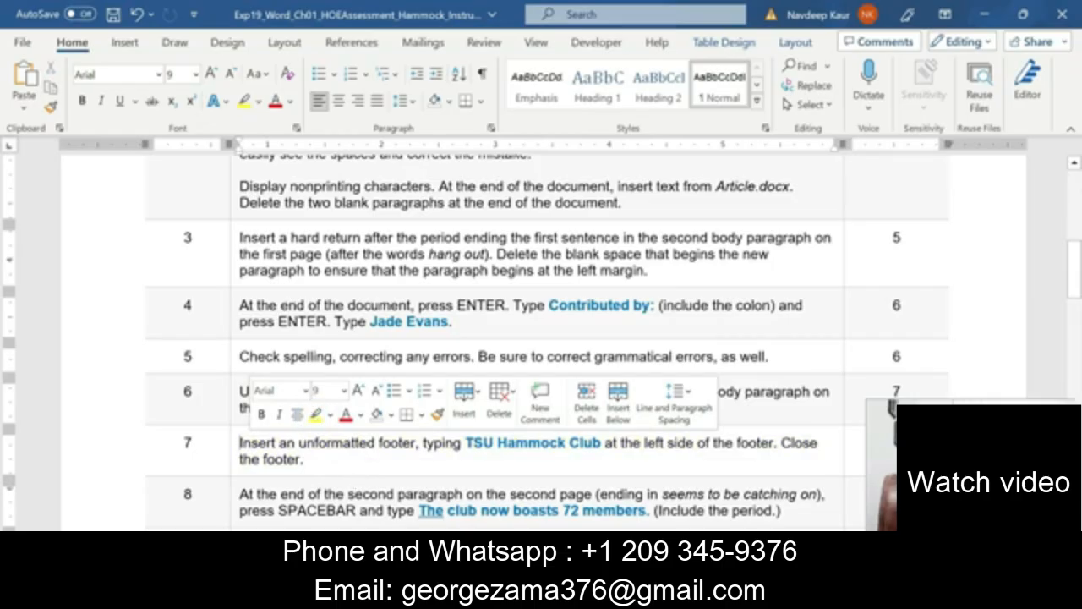
left_click(322, 467)
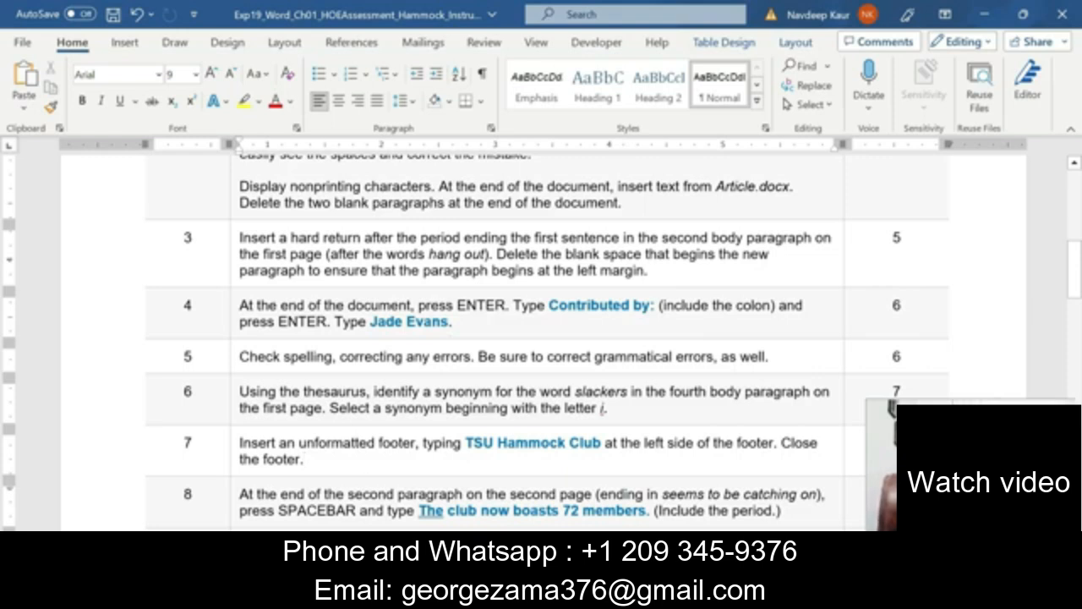
Highlight step 8, adding 'The club now boasts 72 members.', in yellow.
triple_click(778, 511)
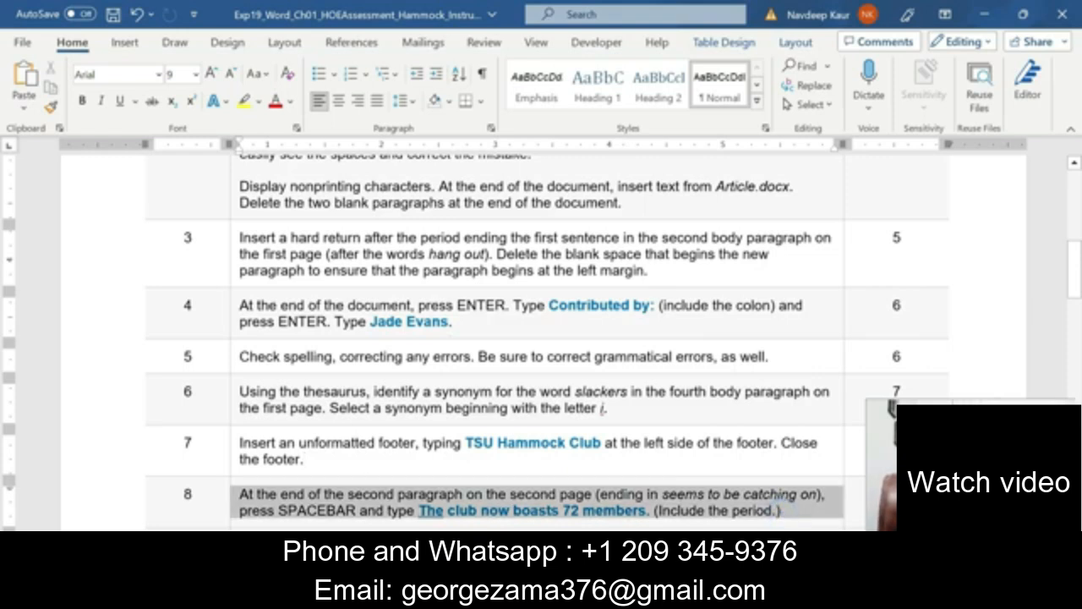
left_click(351, 476)
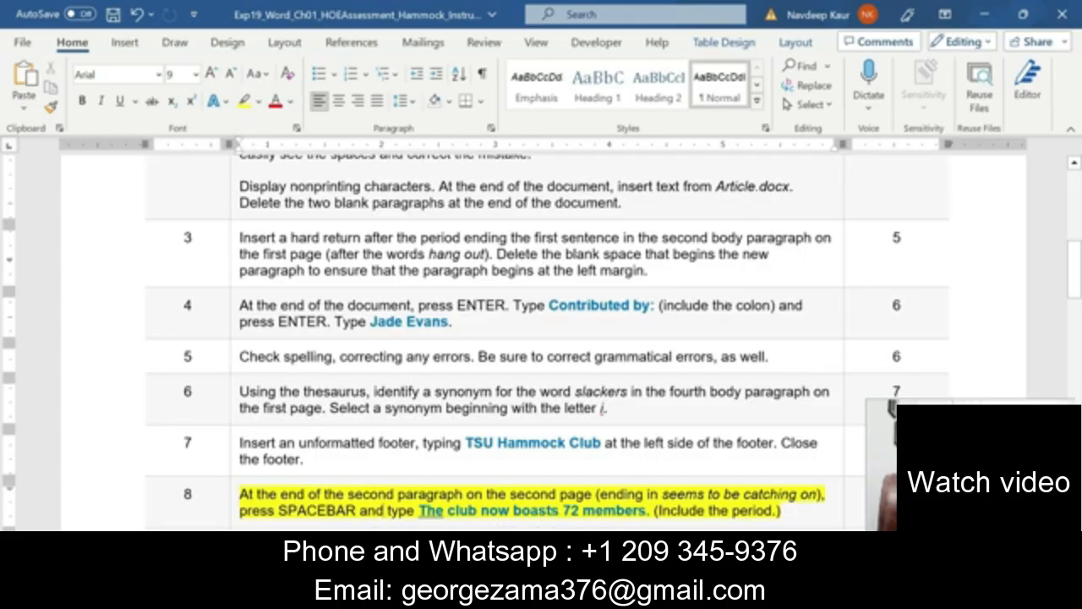
left_click_drag(653, 511, 417, 510)
left_click(321, 518)
left_click_drag(661, 494, 810, 496)
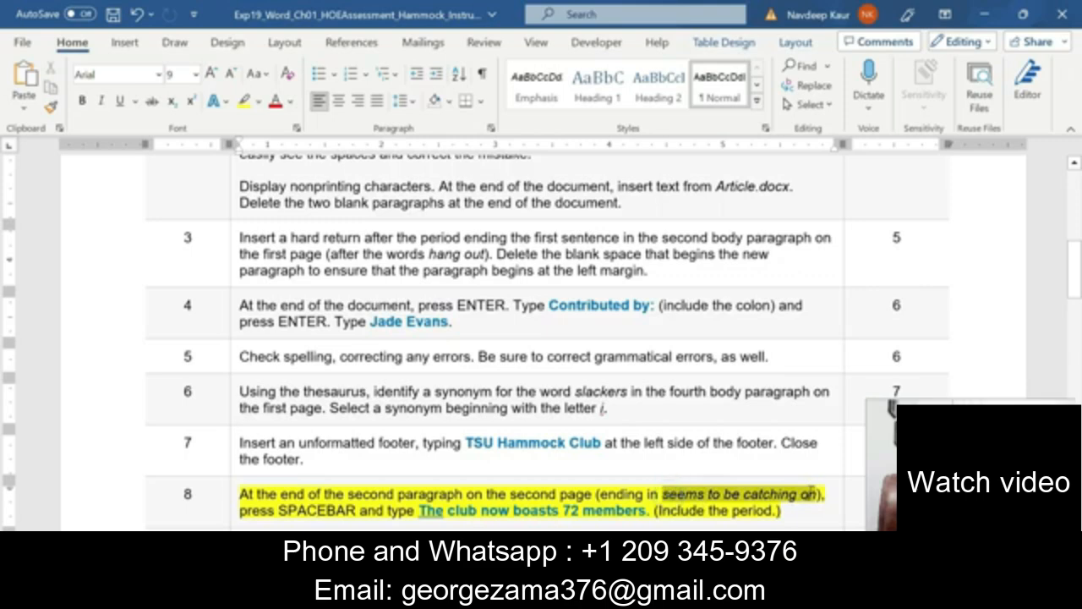
Place the cursor at the end of the 'seems to be catching on.' paragraph.
mouse_move(563, 602)
left_click(656, 499)
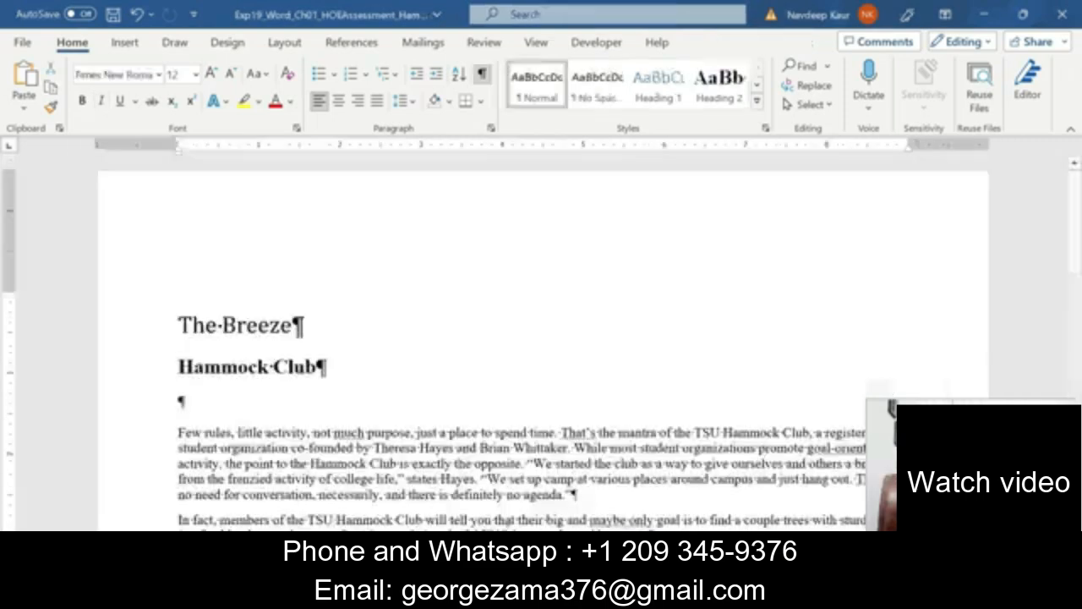
scroll(507, 338, "down", 5)
scroll(541, 338, "down", 10)
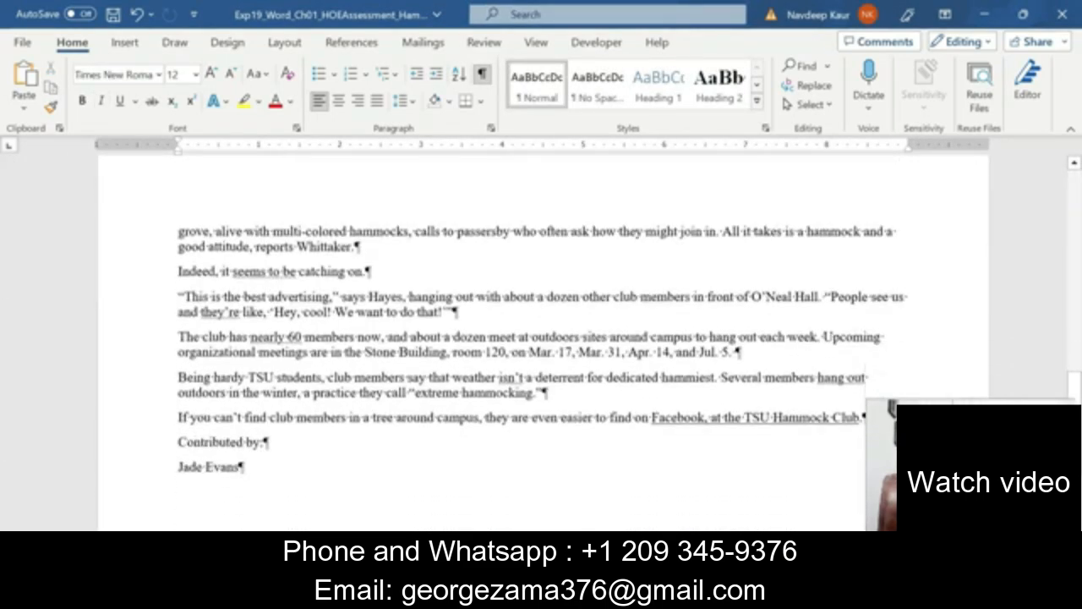
left_click(261, 271)
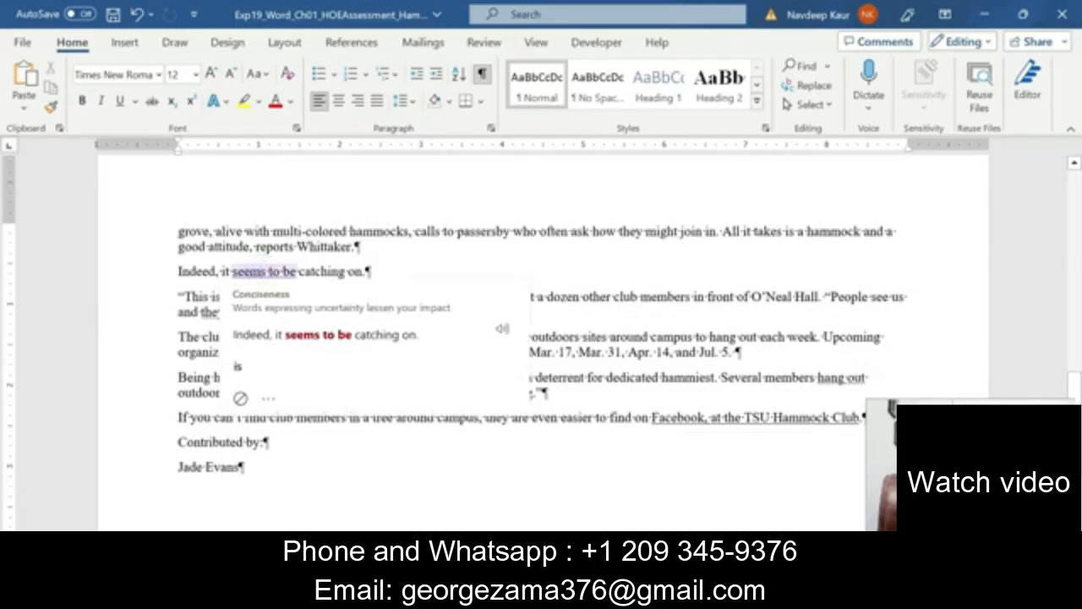
left_click(367, 269)
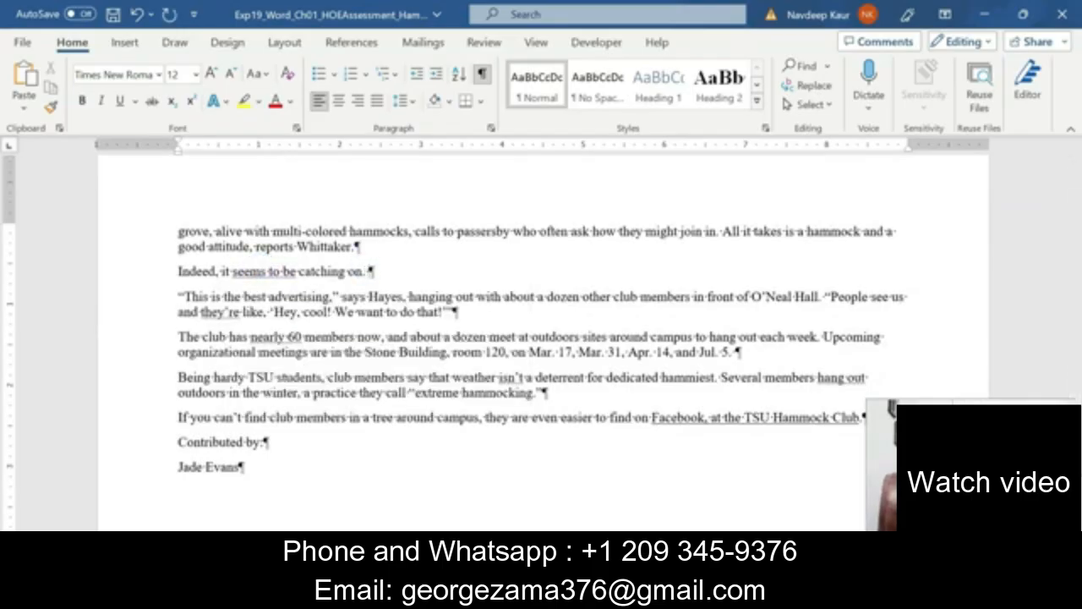
mouse_move(564, 596)
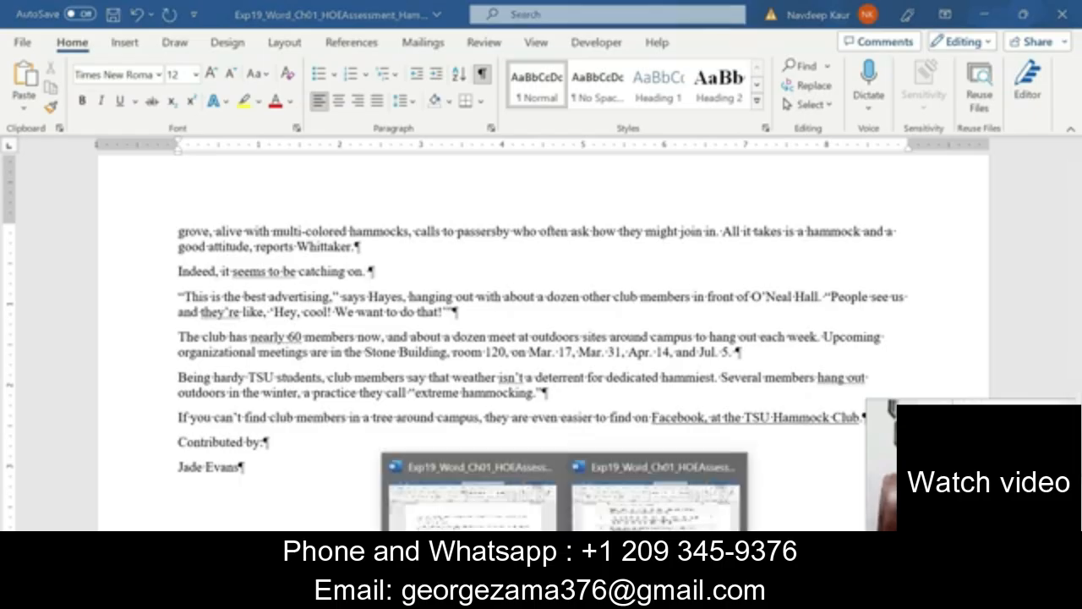
left_click(672, 520)
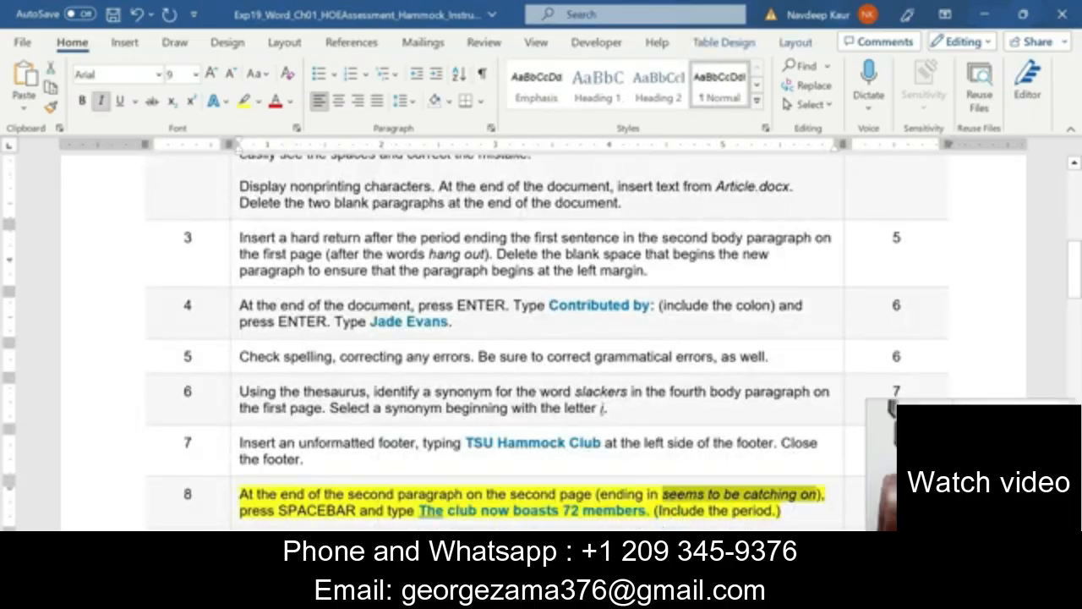
mouse_move(564, 596)
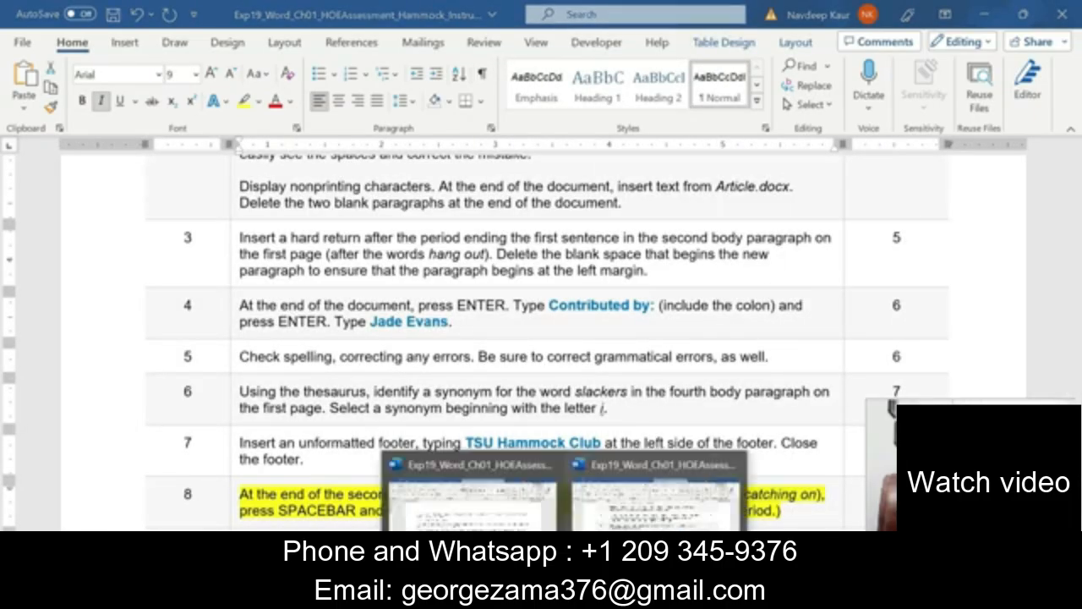
left_click(484, 512)
Append 'The club now boasts 72 members.' to that paragraph and check it.
type("T")
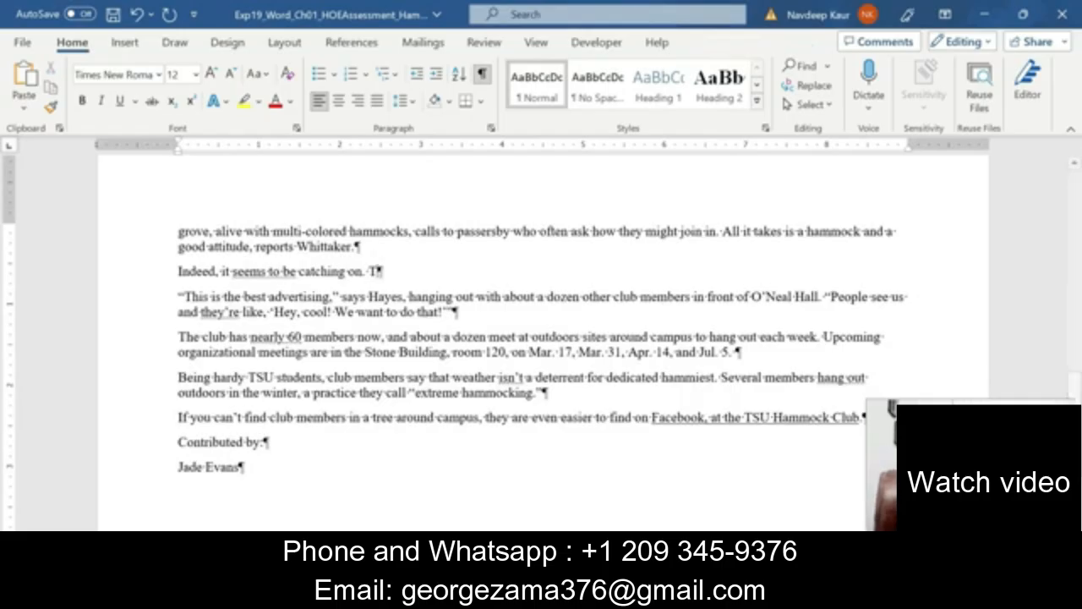
type("he c")
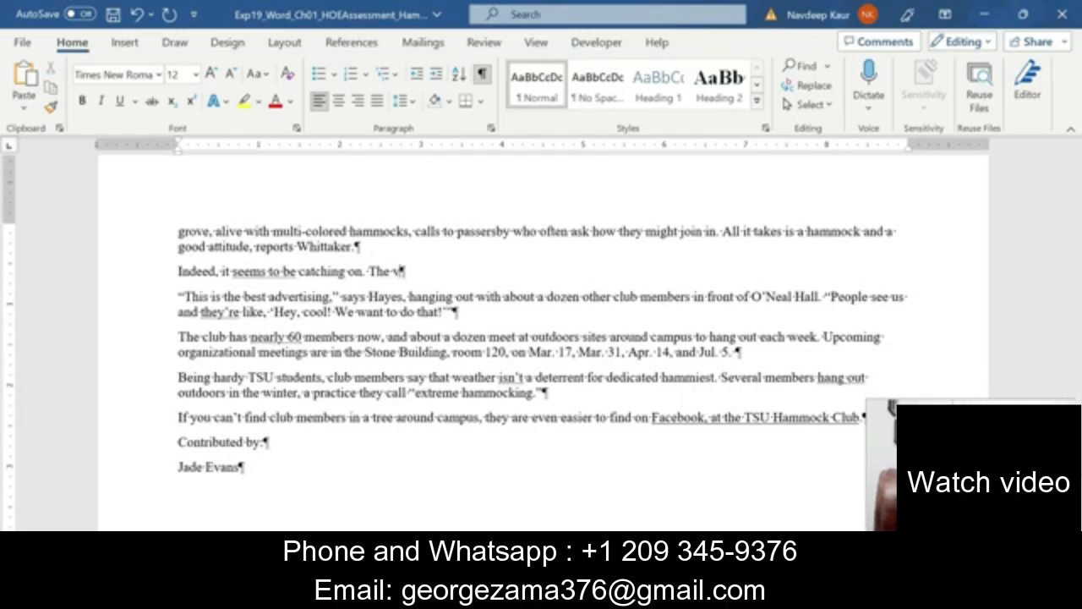
type("lub now boa")
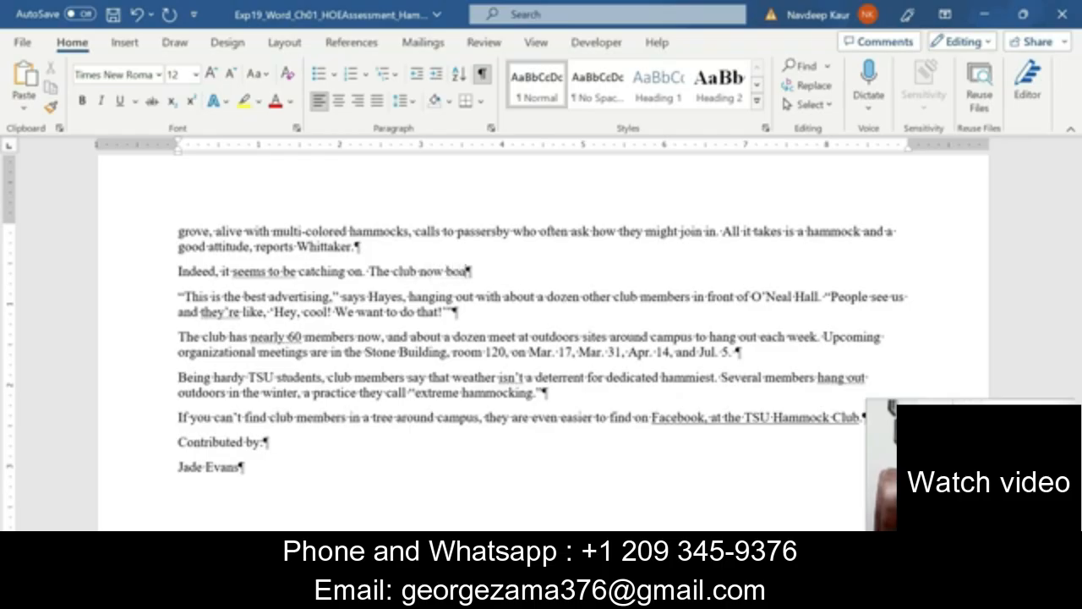
type("sts 72 members")
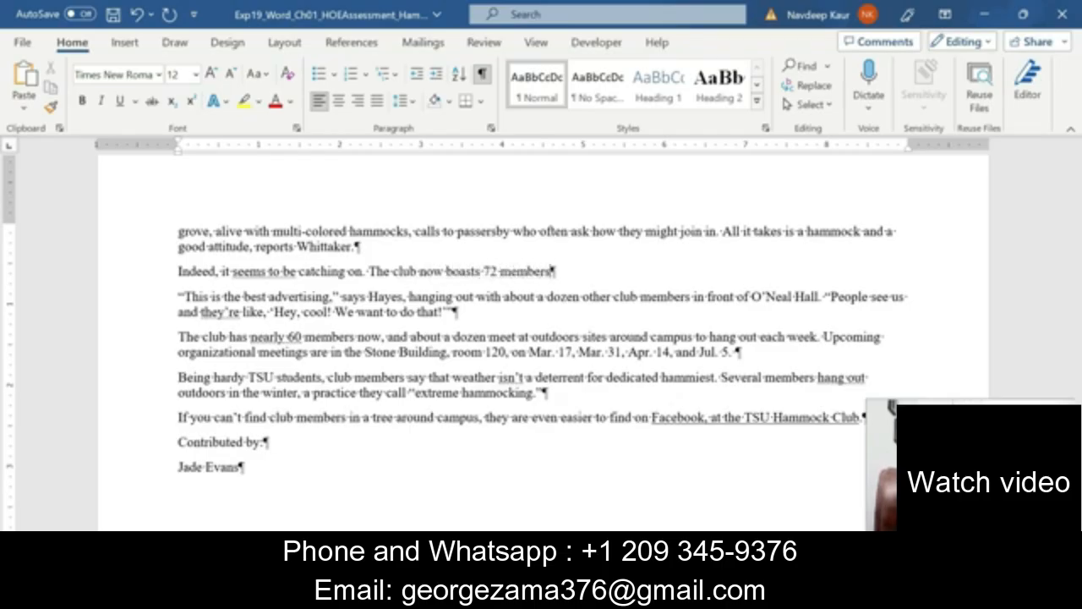
type(".")
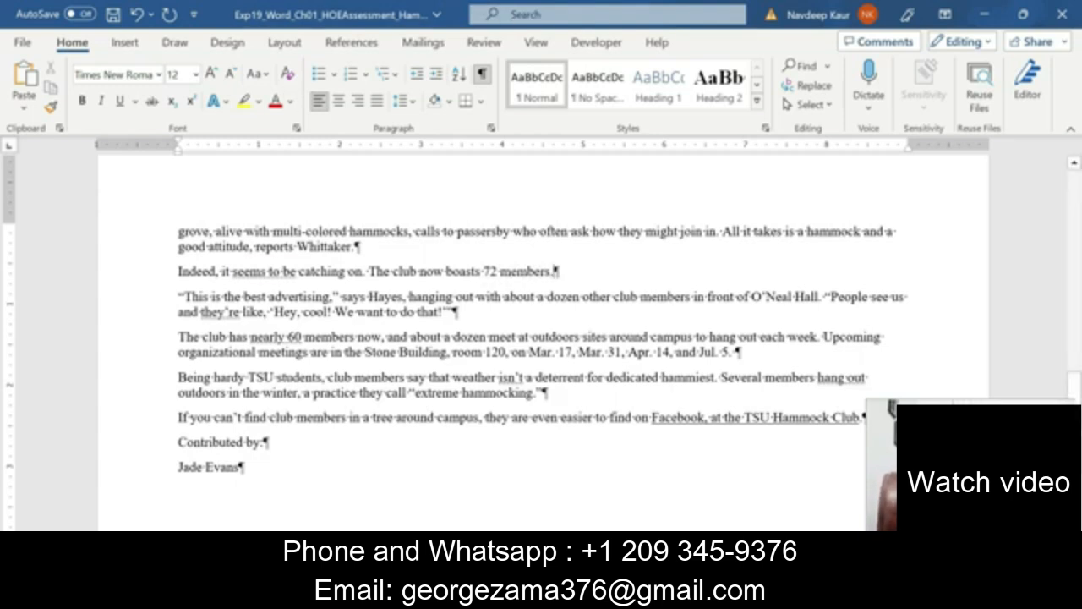
left_click_drag(369, 272, 558, 272)
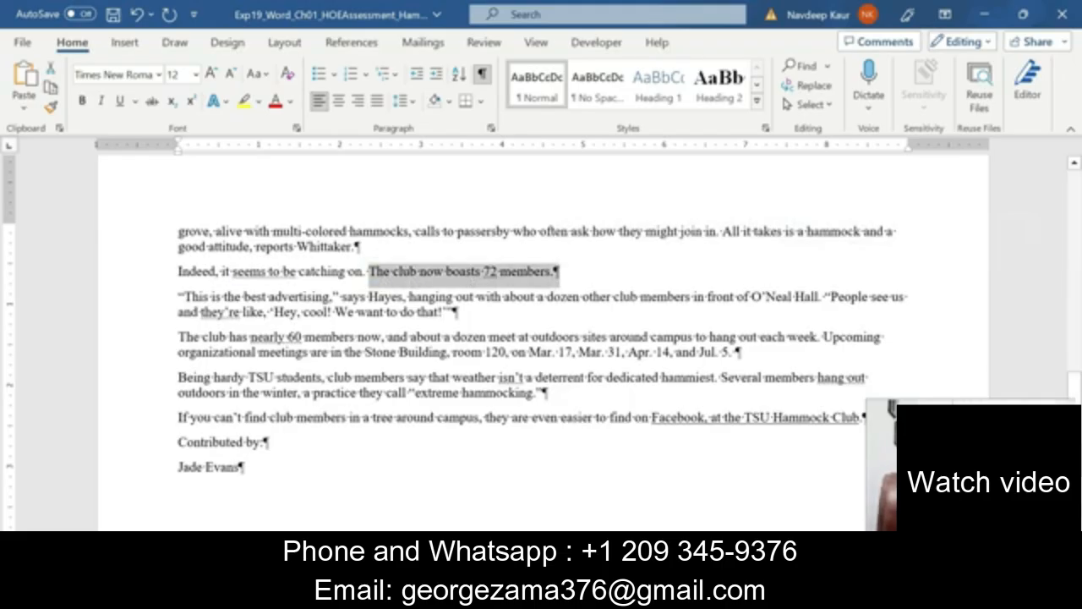
left_click(557, 279)
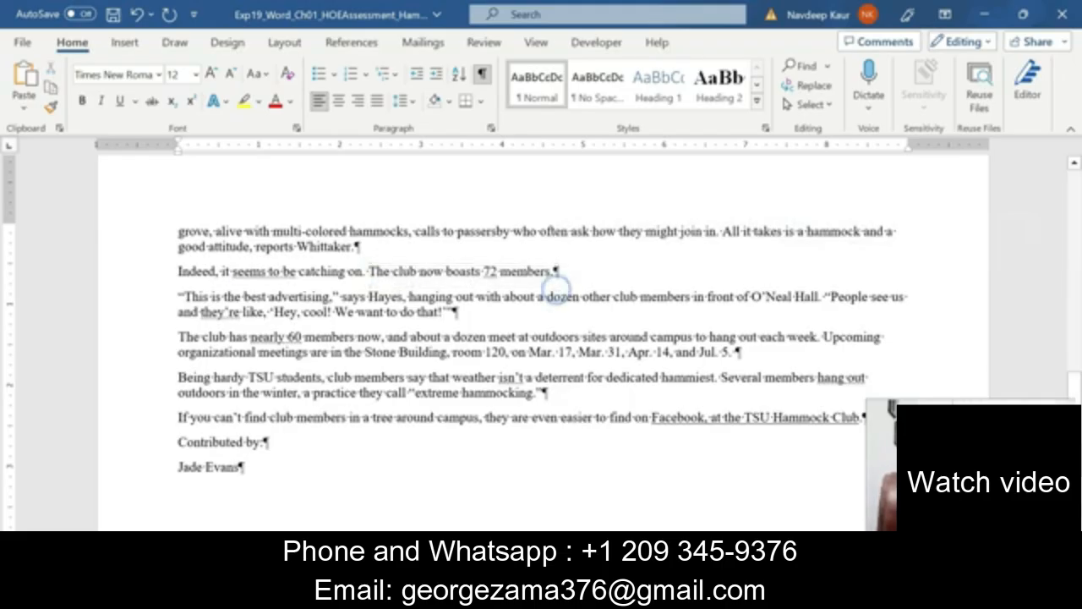
Move the yellow highlight in the instructions from step 8 to step 9.
left_click(649, 491)
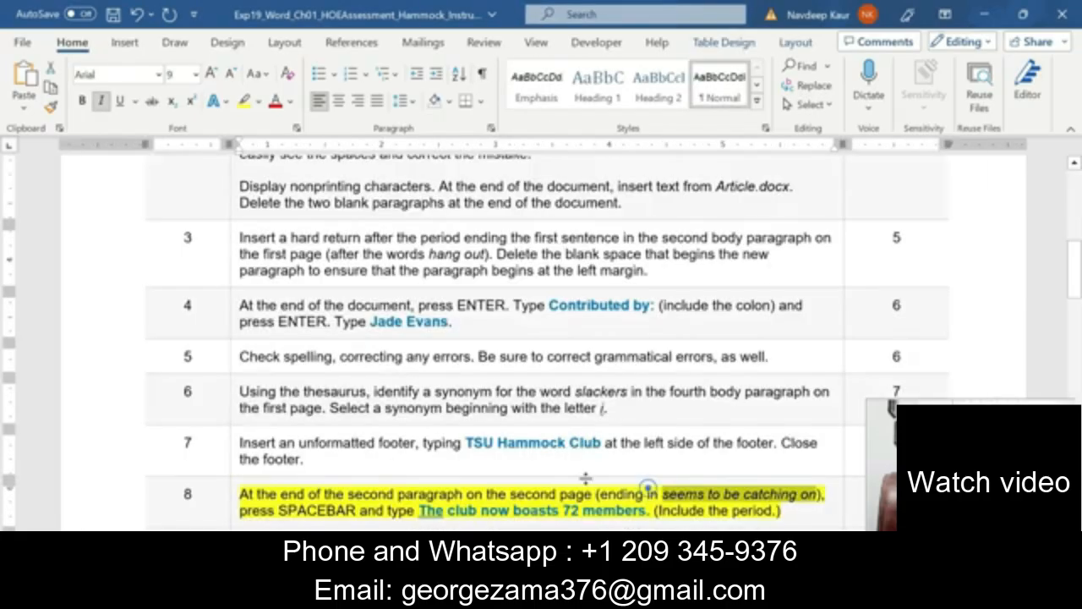
scroll(649, 490, "down", 3)
scroll(541, 339, "down", 3)
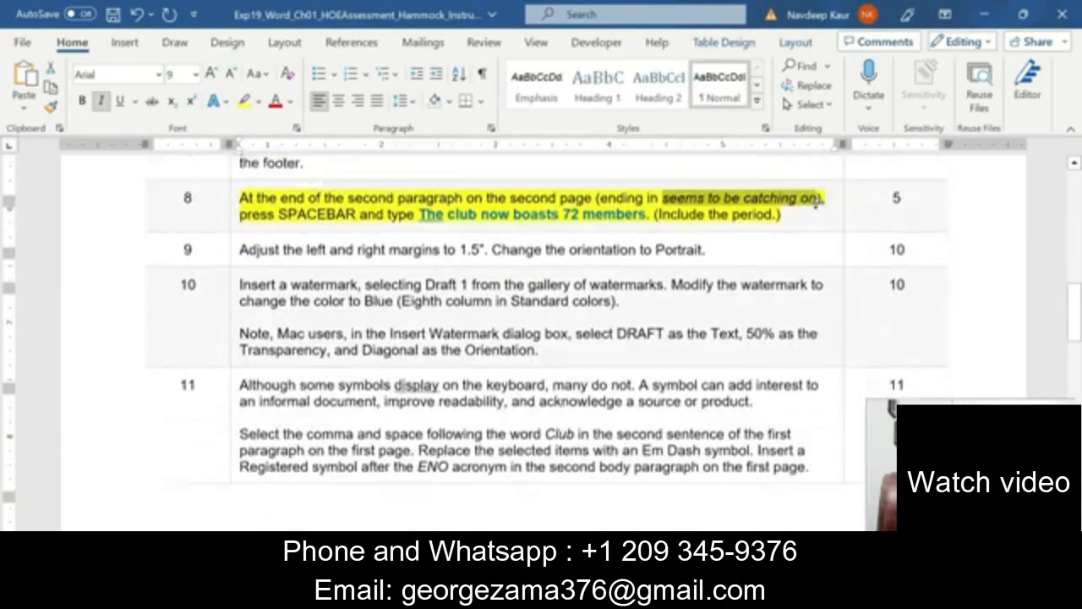
left_click_drag(783, 233, 241, 216)
left_click(318, 188)
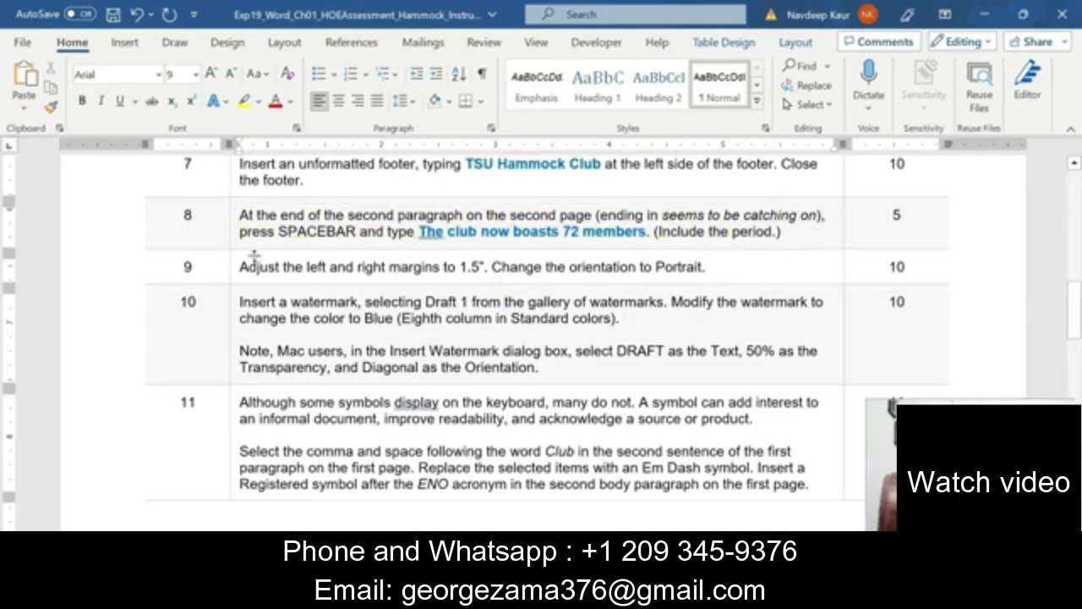
left_click_drag(240, 266, 705, 267)
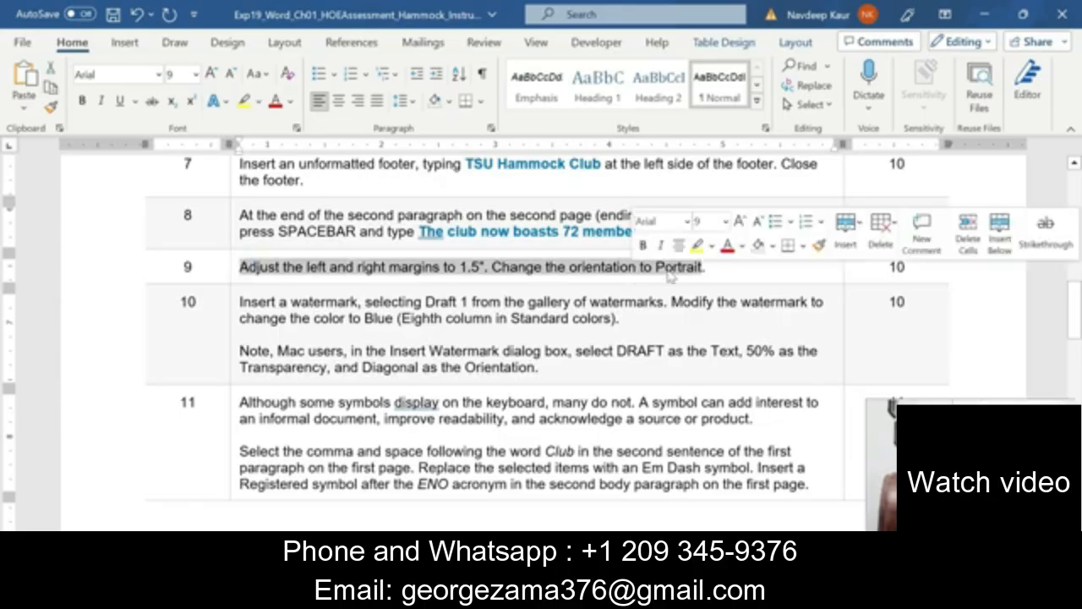
left_click(696, 245)
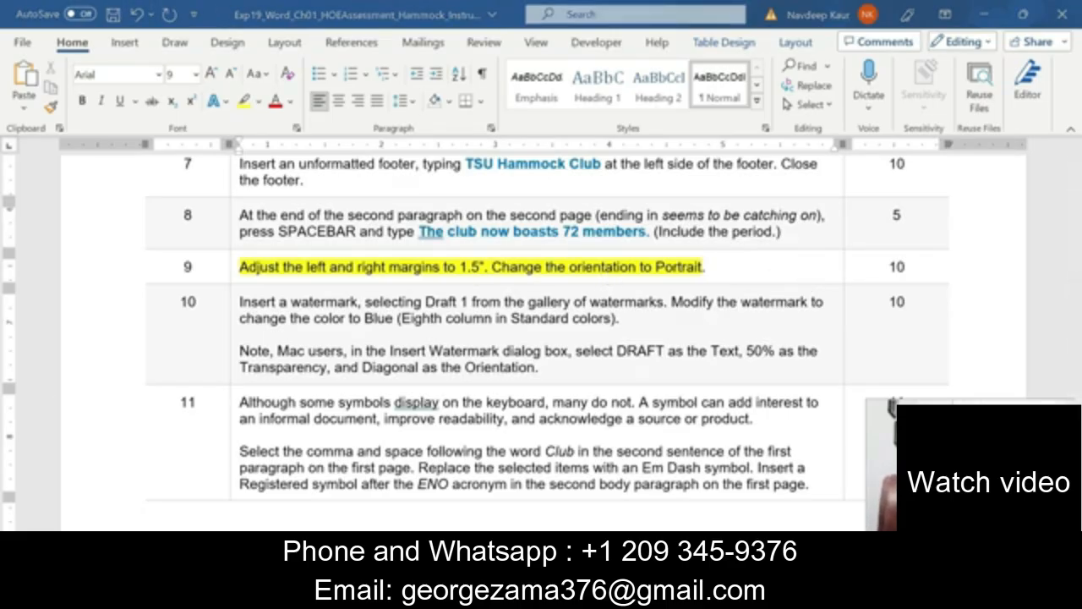
Set the news release's left and right margins to 1.5" via Custom Margins.
left_click(457, 514)
scroll(456, 512, "up", 10)
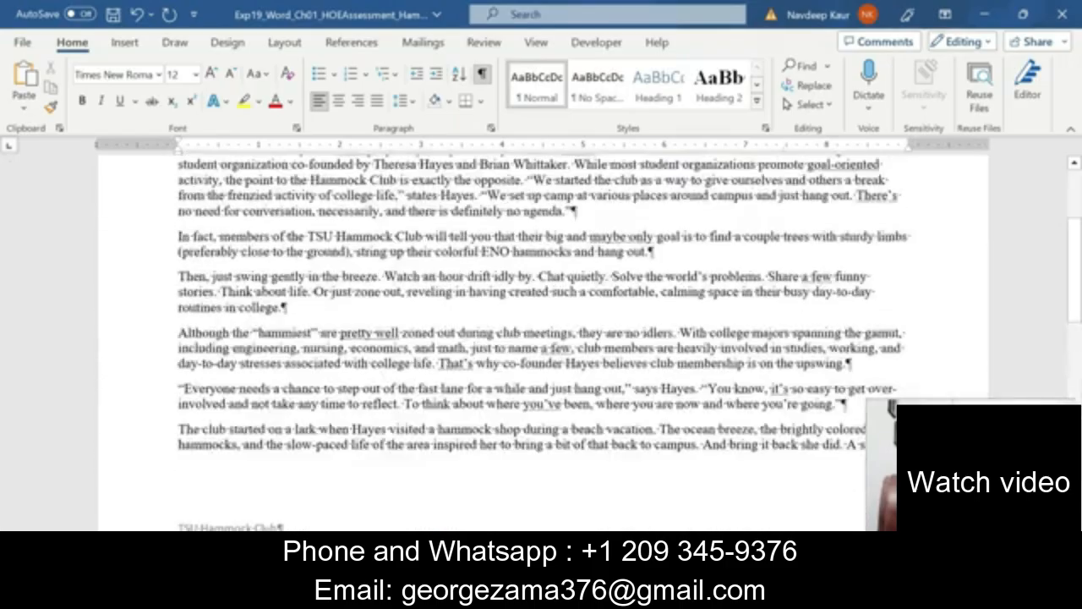
left_click(284, 42)
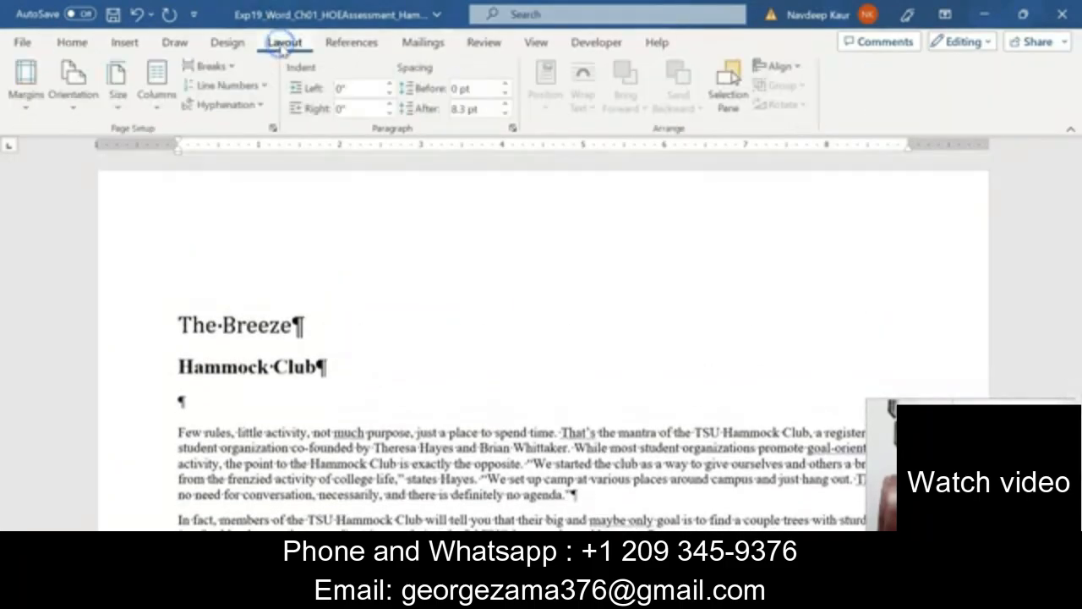
left_click(28, 97)
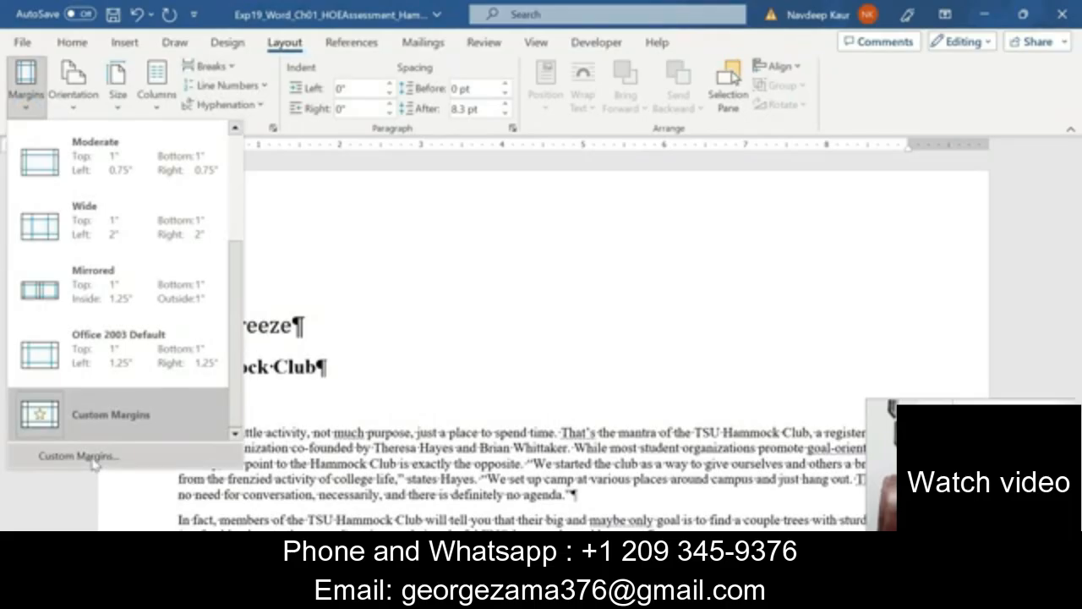
left_click(100, 458)
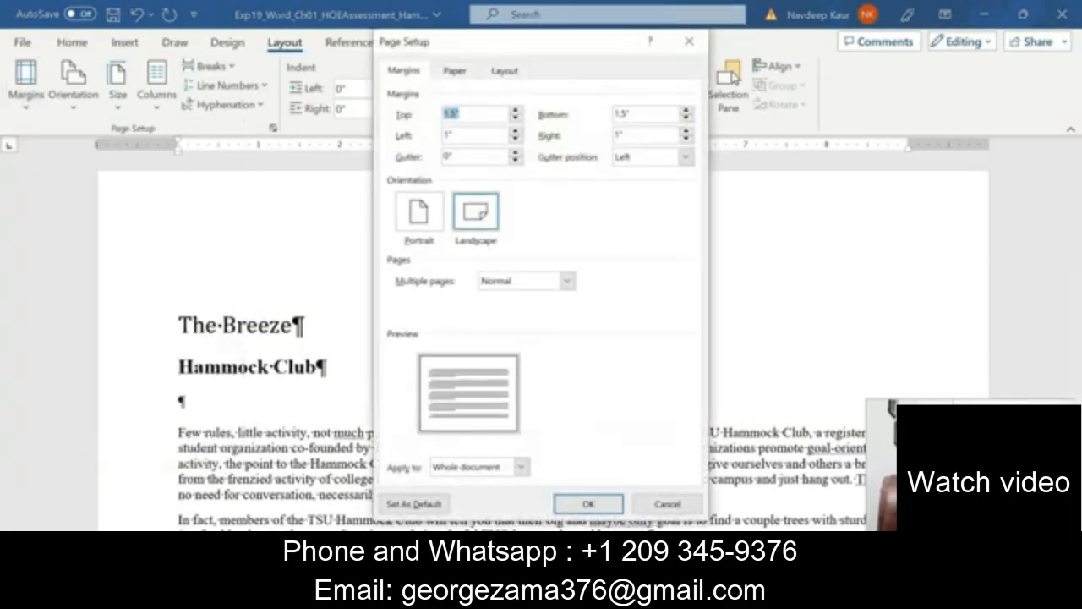
left_click(516, 130)
left_click(516, 130)
left_click(516, 131)
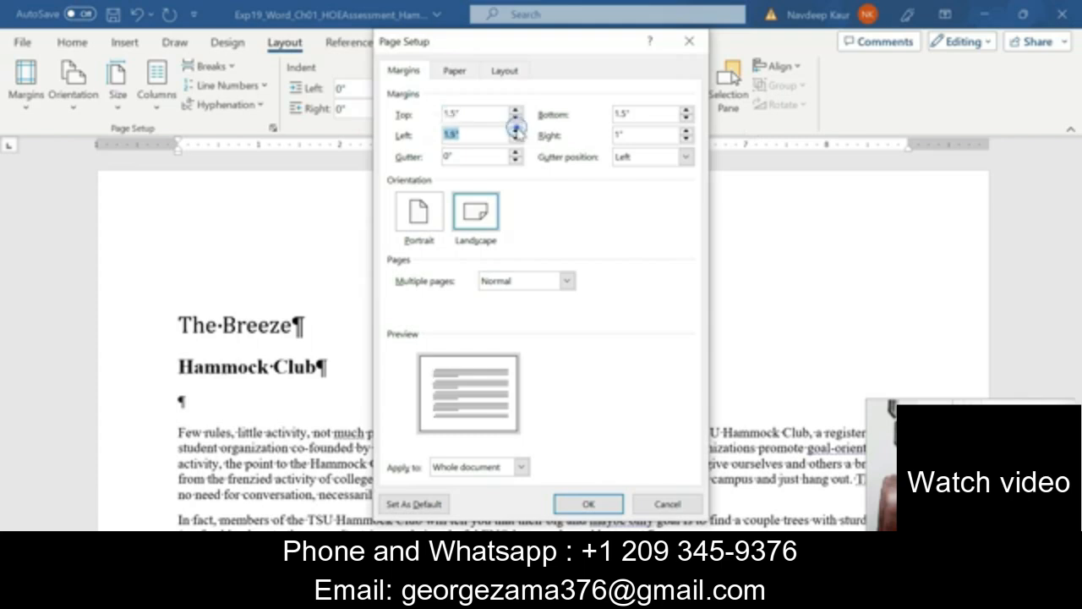
left_click(686, 130)
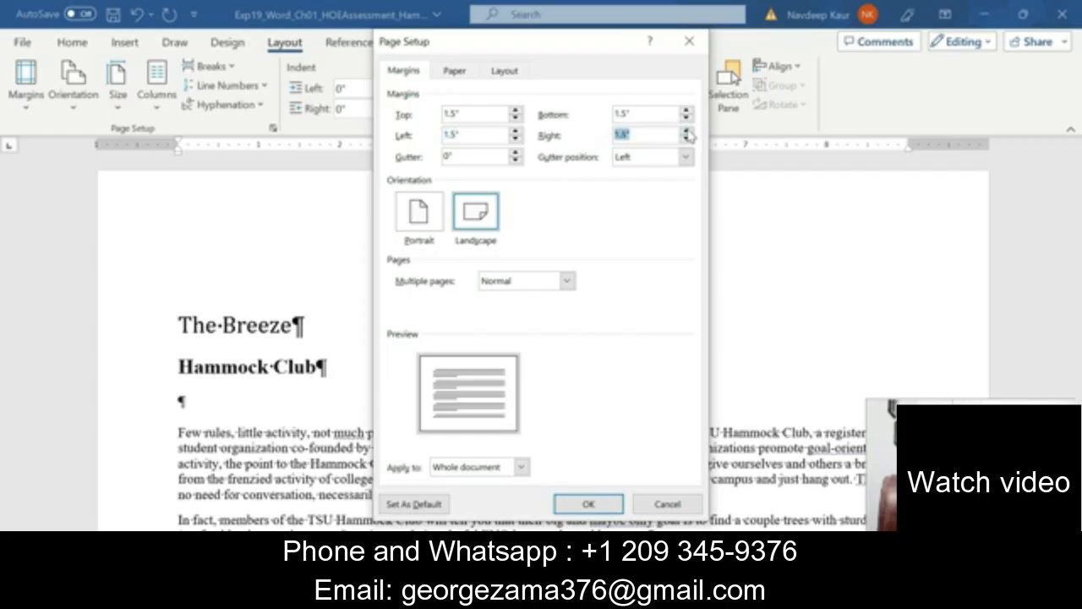
left_click(686, 130)
left_click(588, 503)
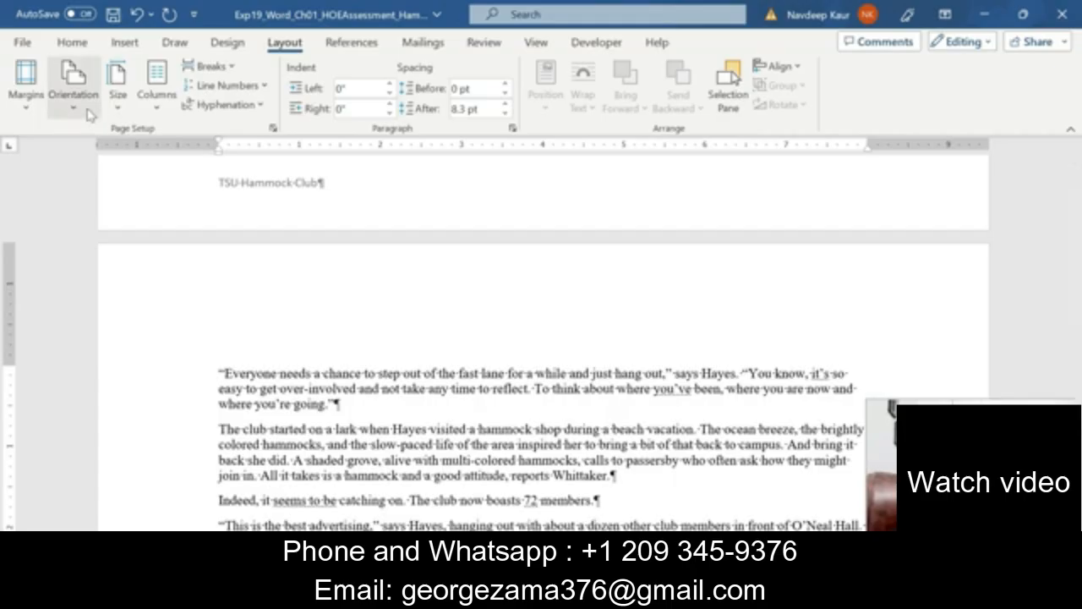
Switch the news release pages to Portrait orientation and scroll to check the reflow.
left_click(59, 111)
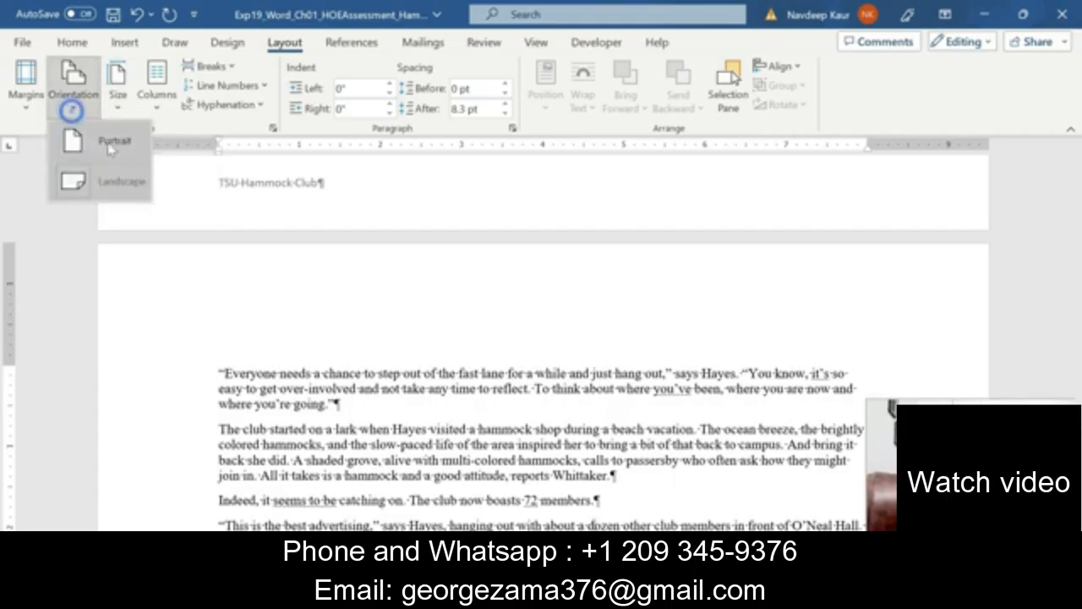
left_click(109, 142)
scroll(385, 338, "up", 10)
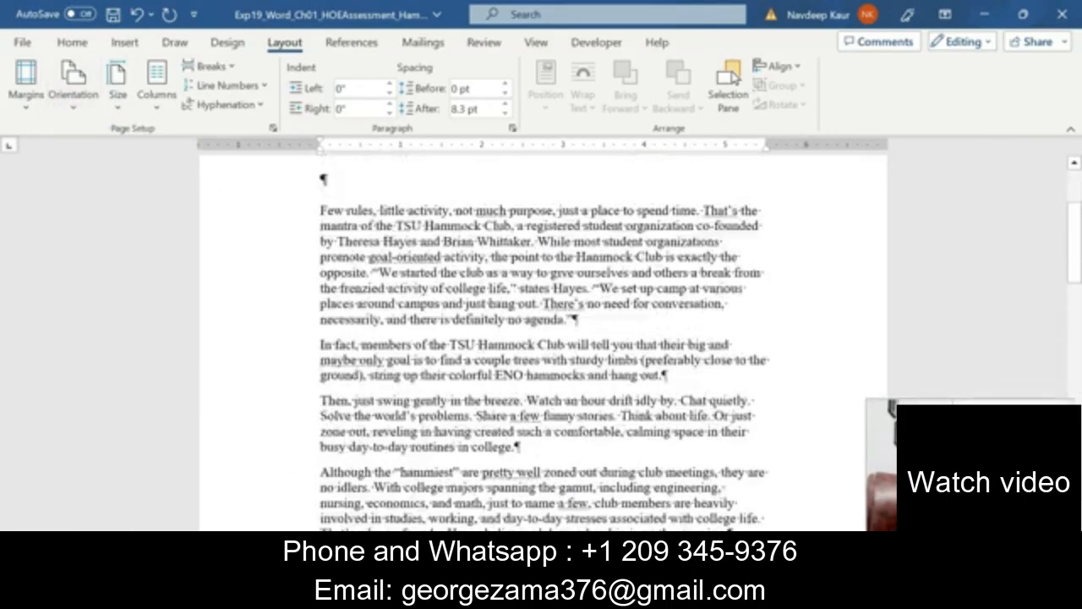
scroll(543, 338, "down", 15)
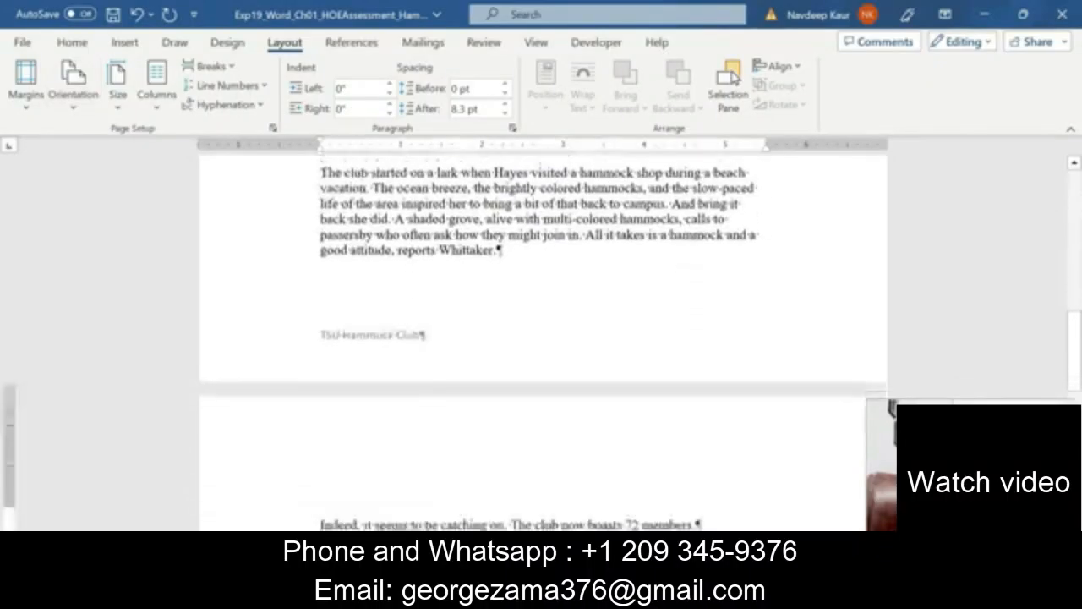
scroll(544, 338, "up", 15)
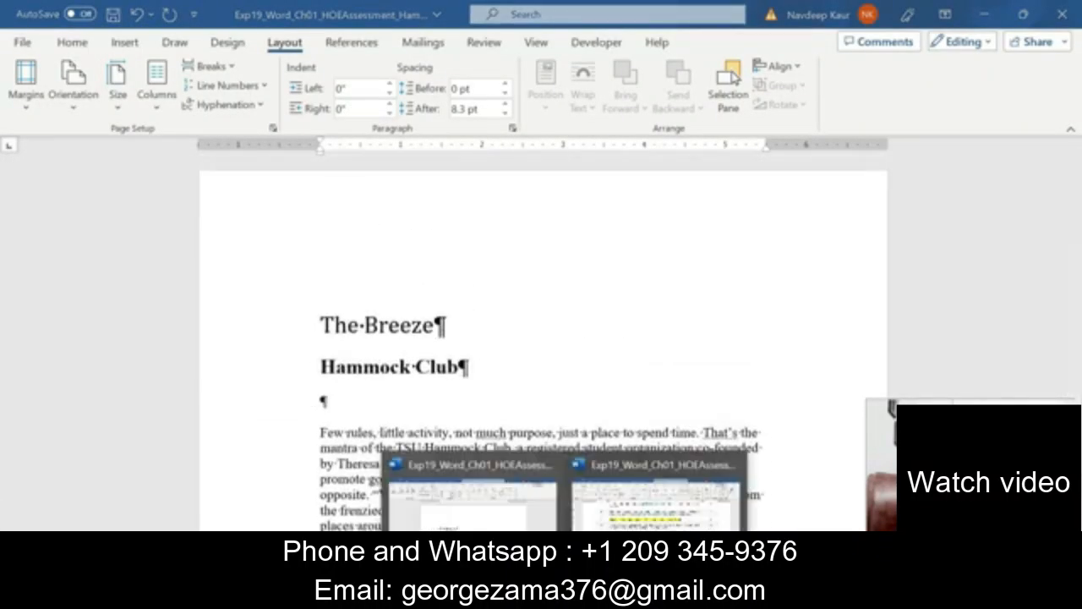
Move the yellow highlight from step 9 to both paragraphs of step 10 in the instructions.
left_click(634, 520)
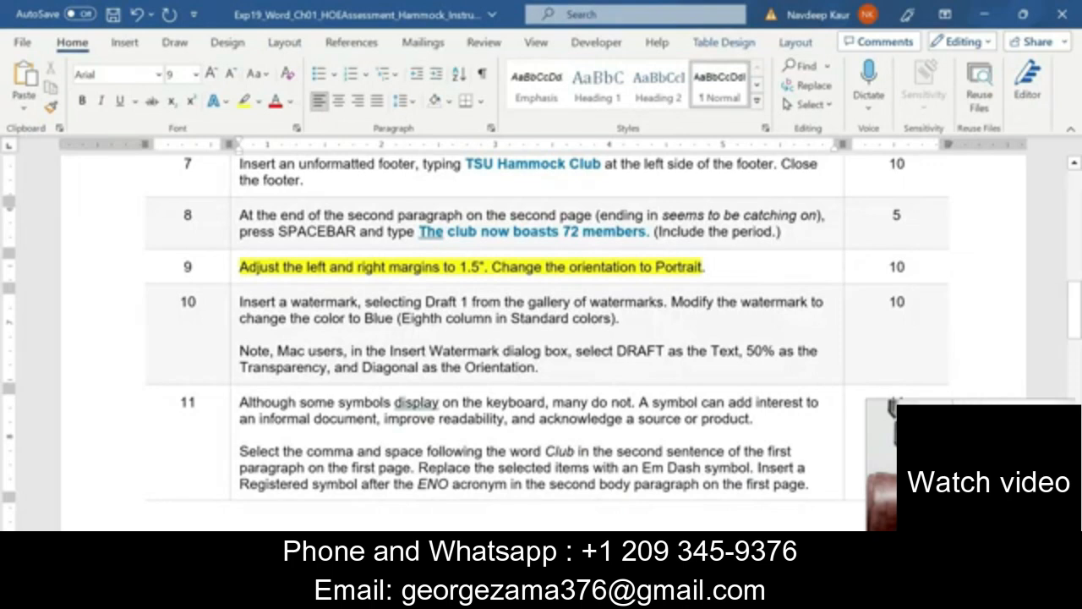
left_click_drag(240, 266, 704, 266)
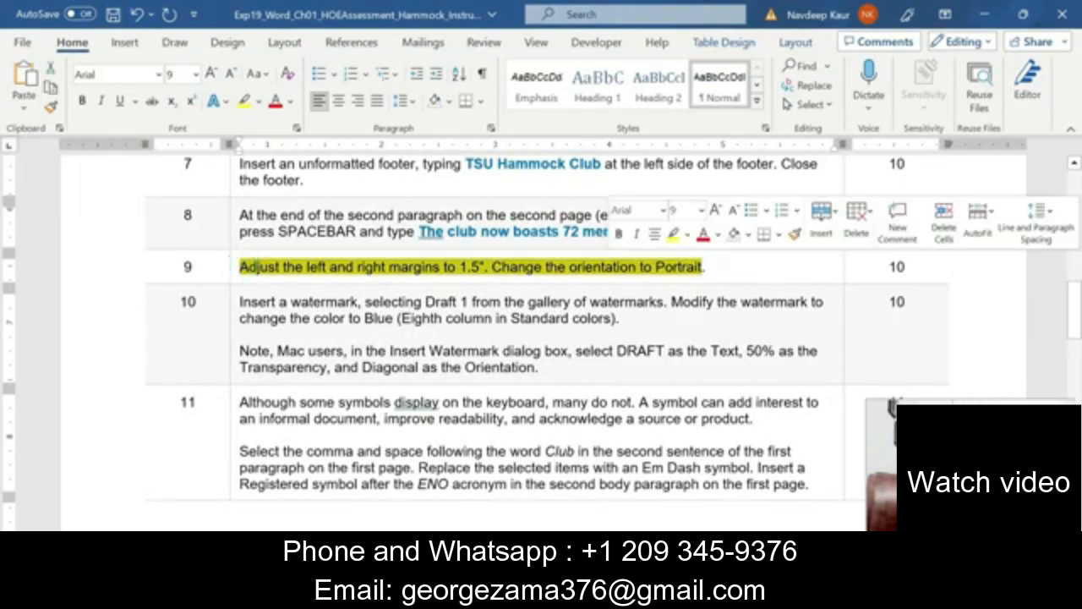
left_click(674, 235)
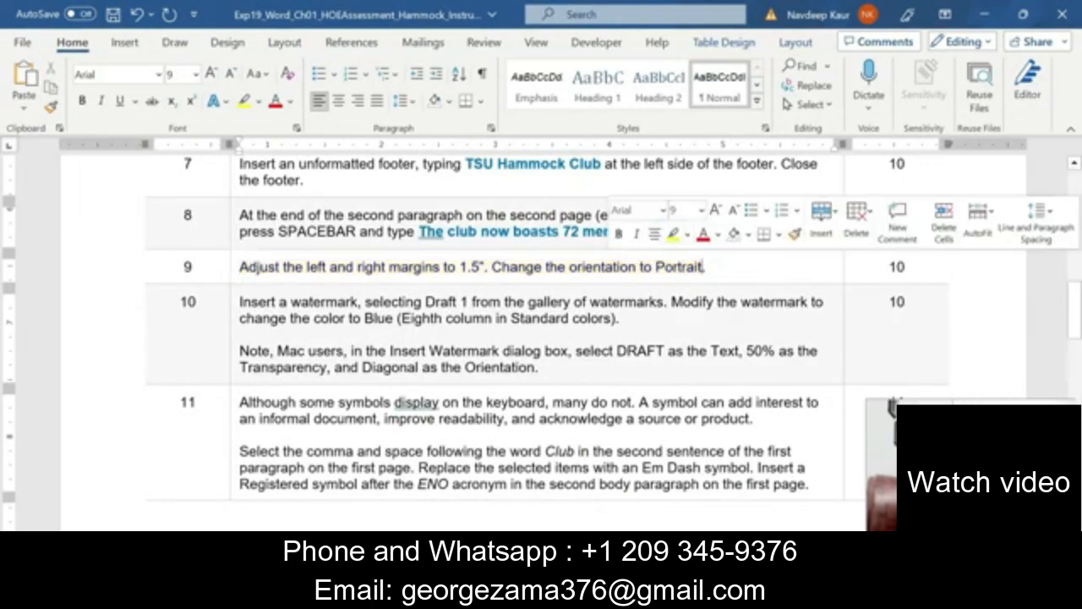
left_click_drag(541, 367, 240, 301)
left_click(319, 270)
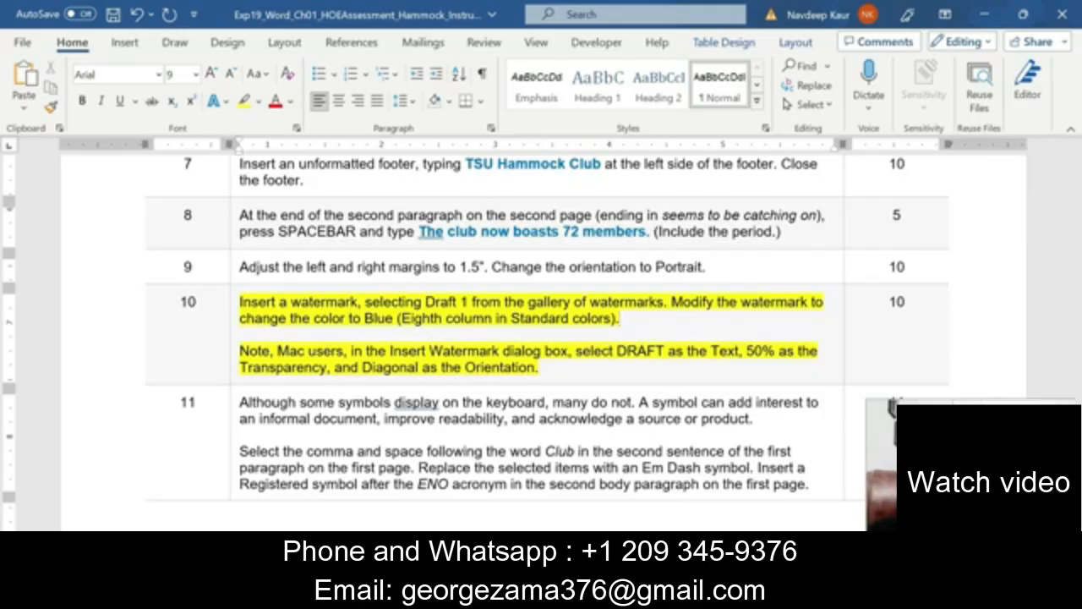
Apply the DRAFT 1 watermark from the Design Watermark gallery to the news release.
left_click(564, 595)
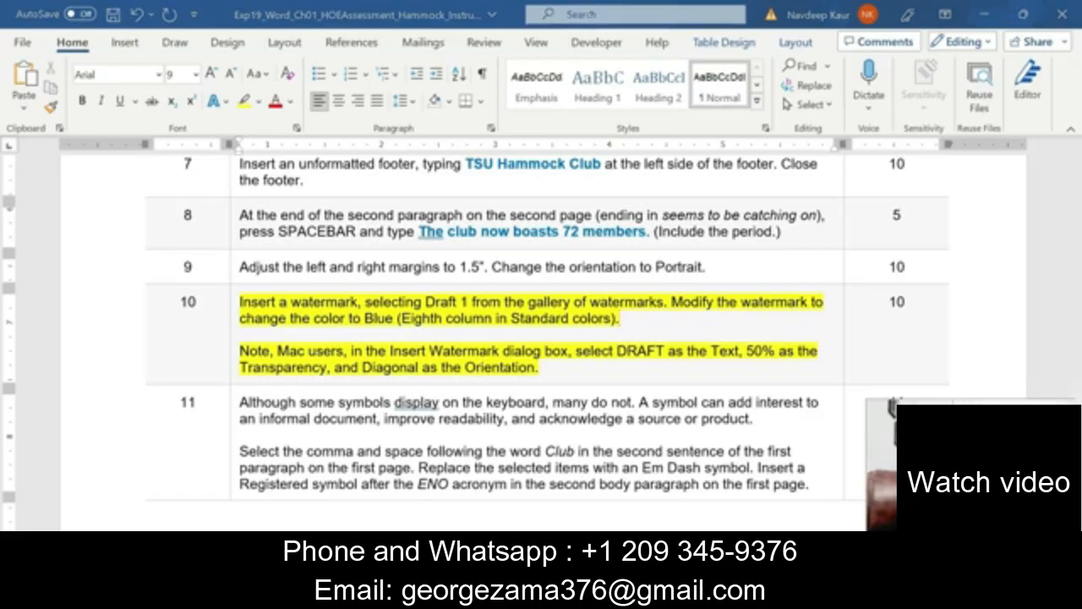
left_click(472, 500)
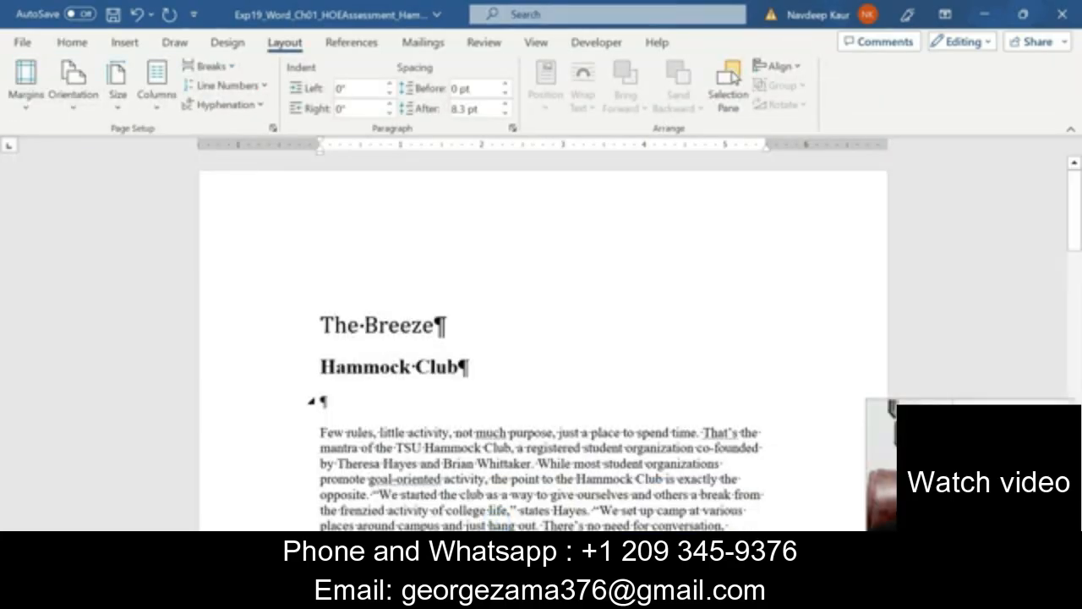
left_click(226, 44)
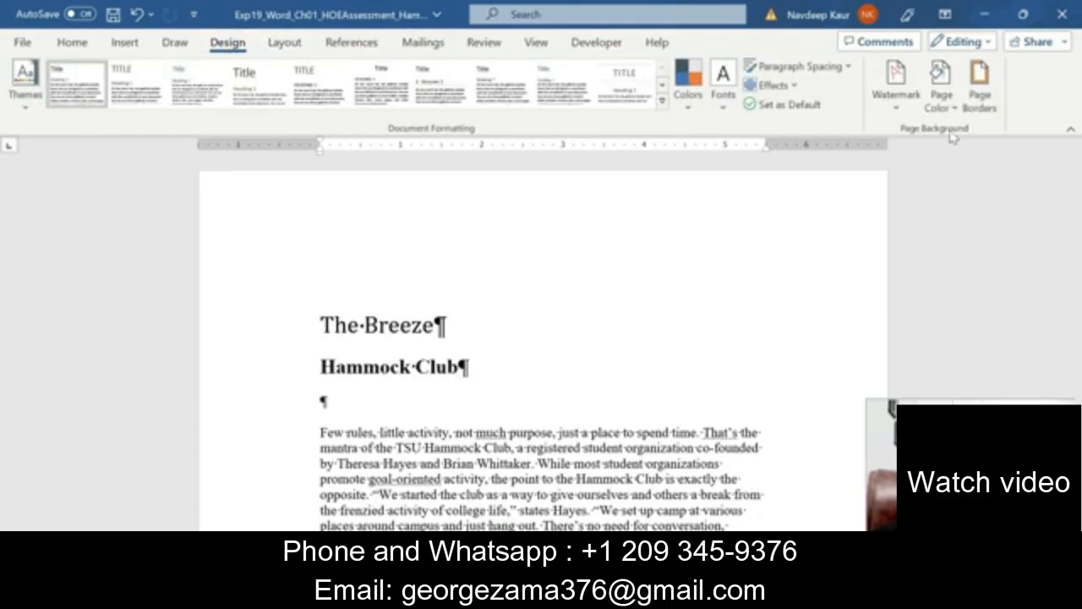
left_click(898, 101)
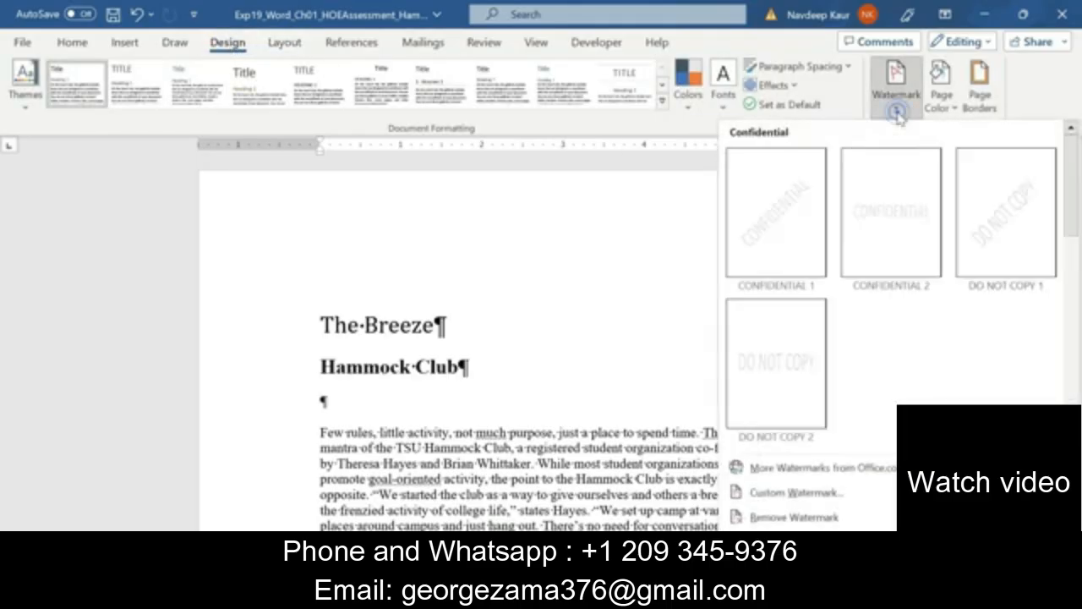
left_click_drag(1073, 216, 1073, 331)
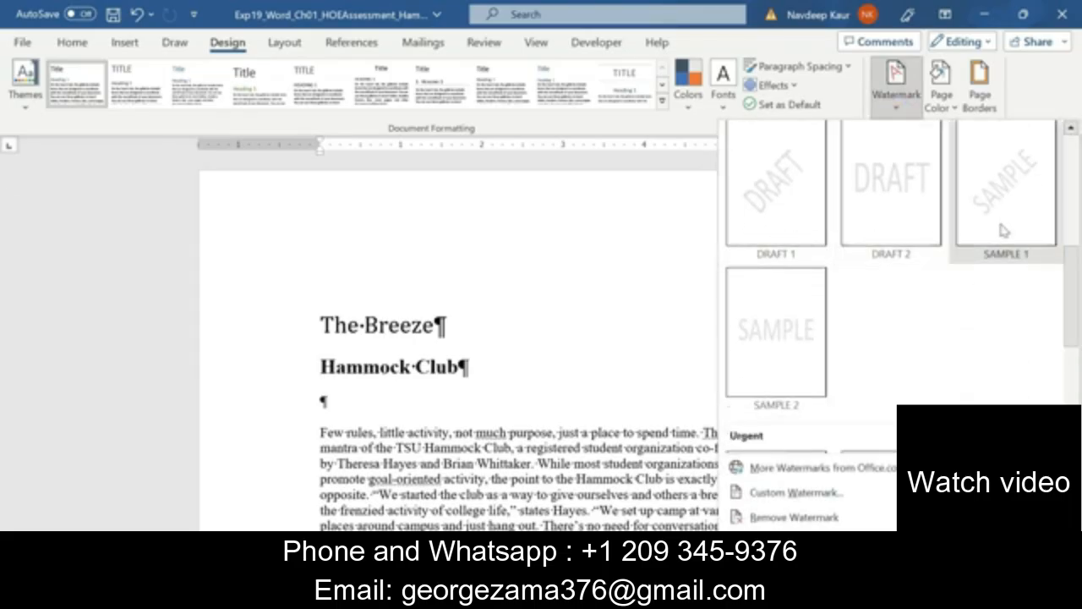
left_click(783, 203)
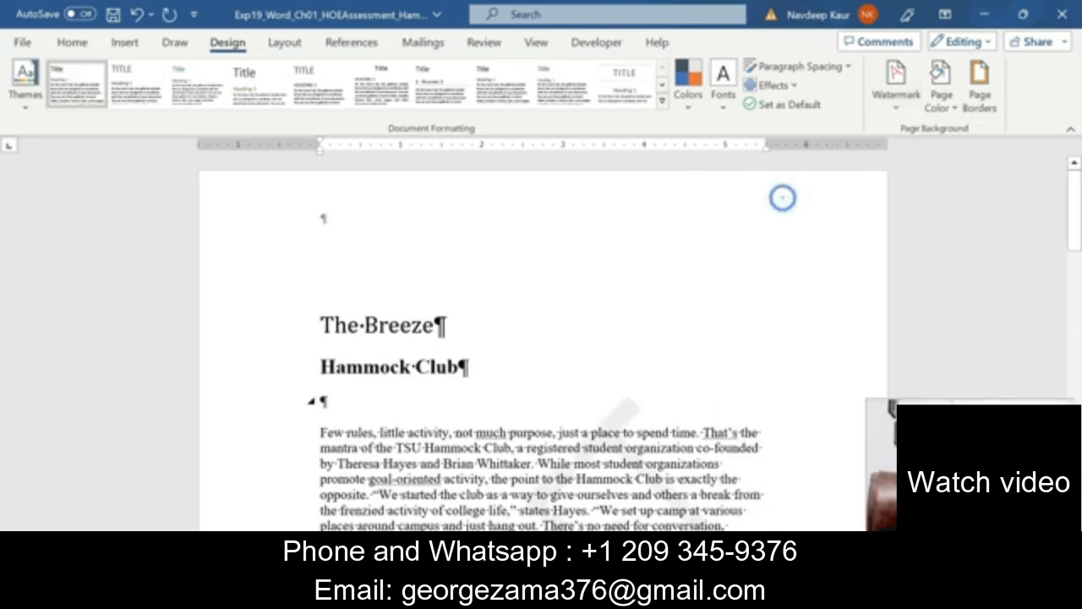
scroll(781, 254, "down", 3)
scroll(536, 404, "down", 6)
scroll(536, 403, "up", 5)
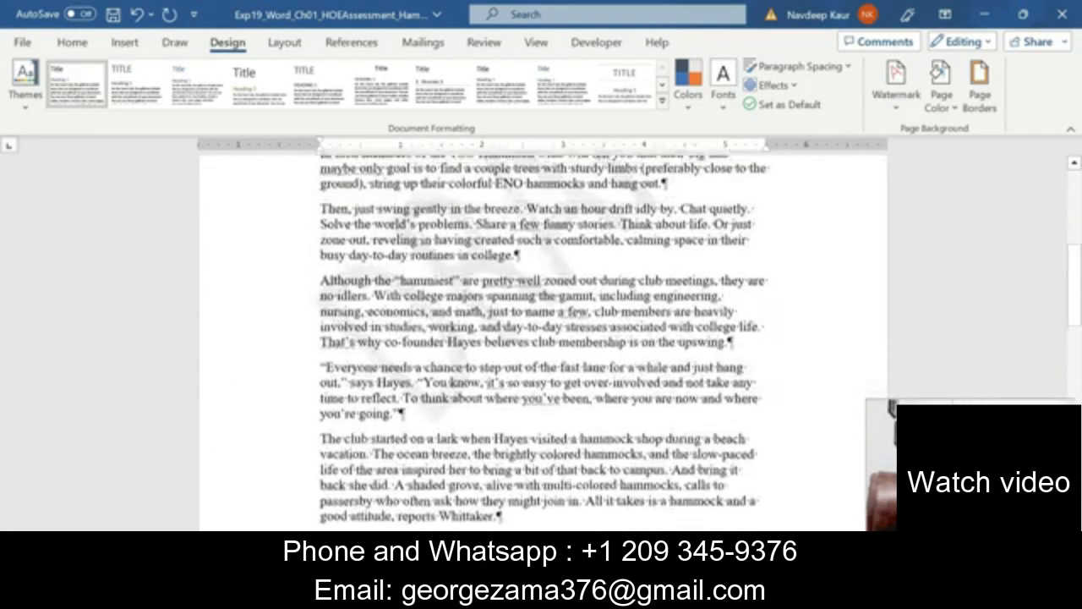
scroll(541, 338, "up", 2)
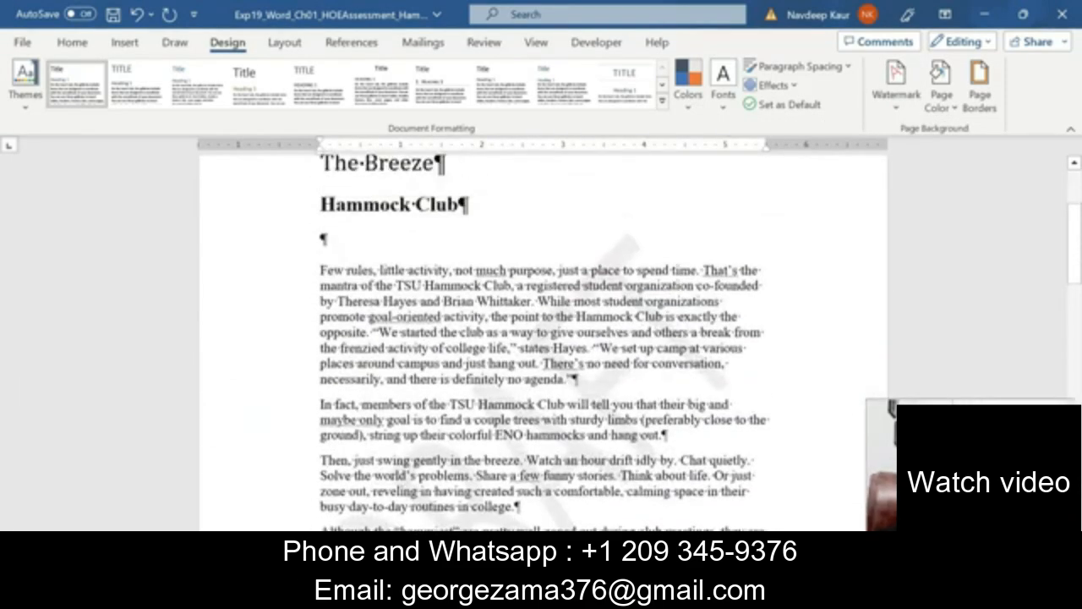
scroll(542, 338, "up", 2)
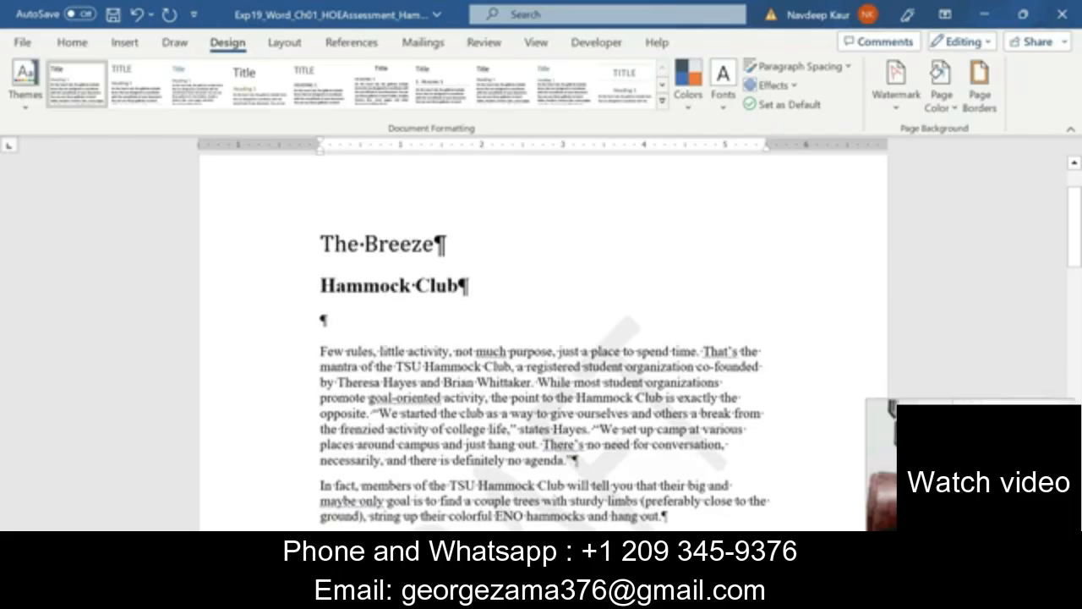
Recolor the DRAFT watermark to standard Blue through the Custom Watermark dialog.
left_click(892, 107)
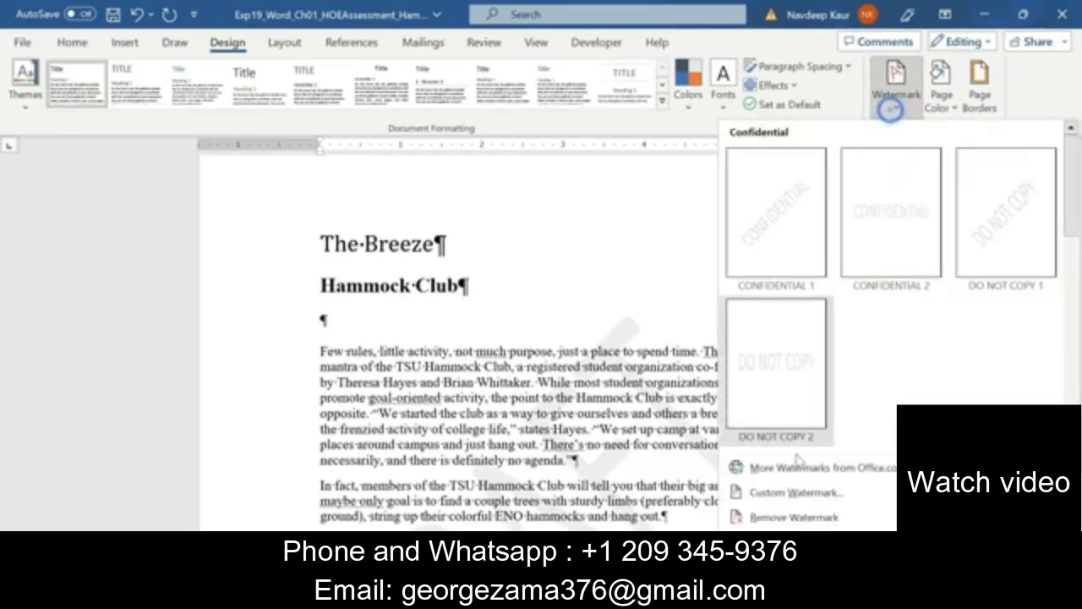
left_click(786, 495)
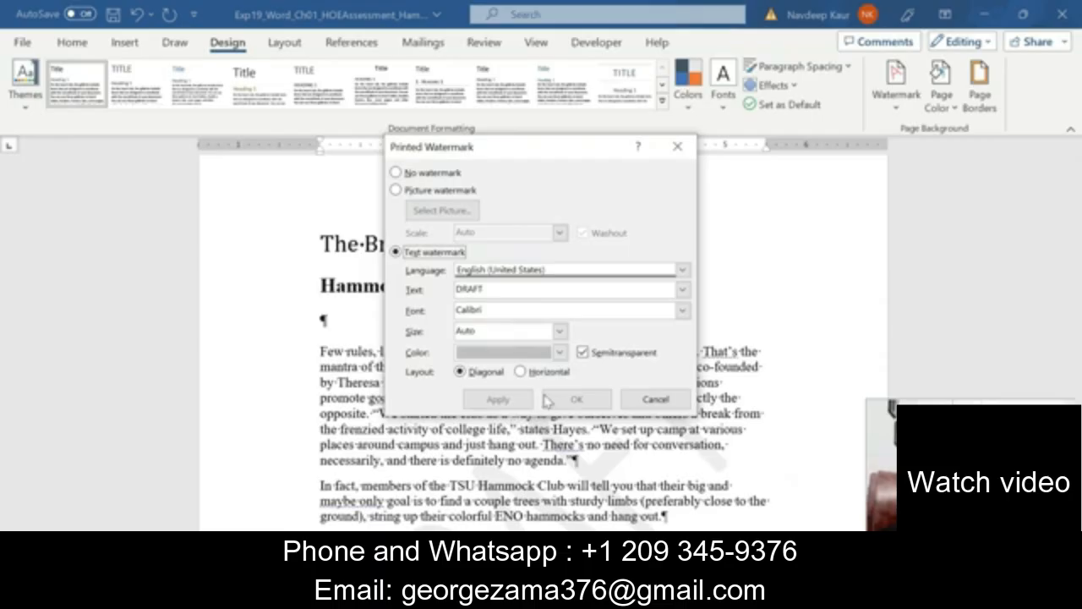
left_click(560, 352)
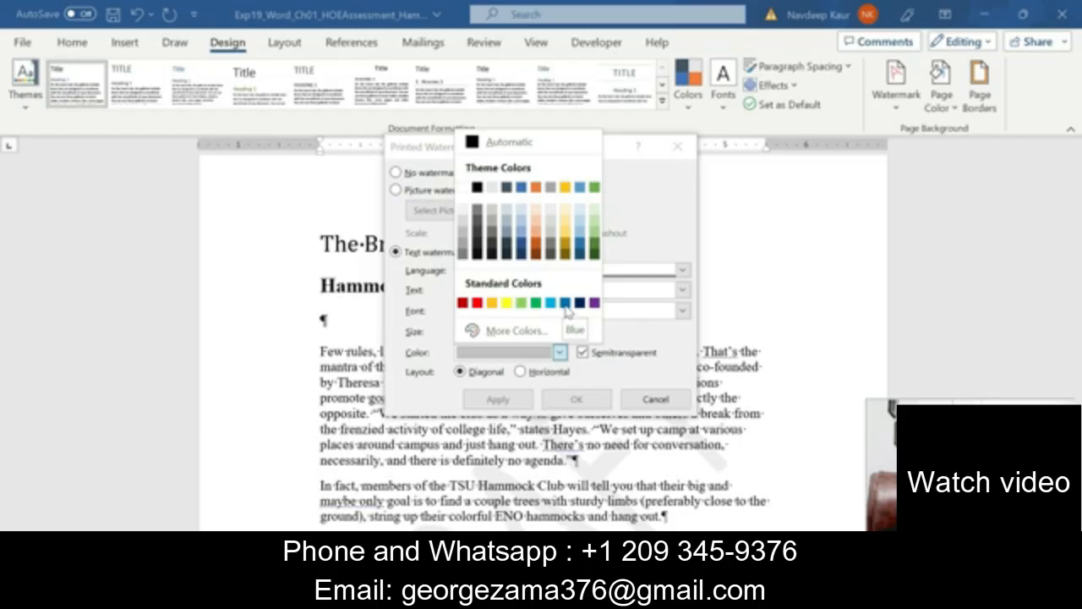
left_click(565, 304)
left_click(501, 399)
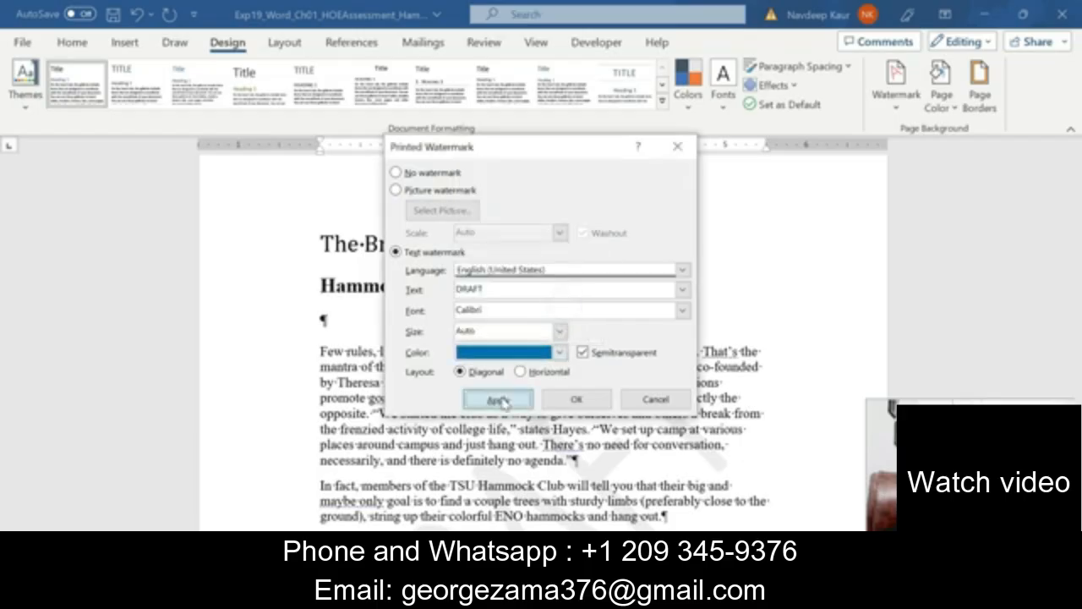
left_click(651, 398)
scroll(668, 392, "down", 5)
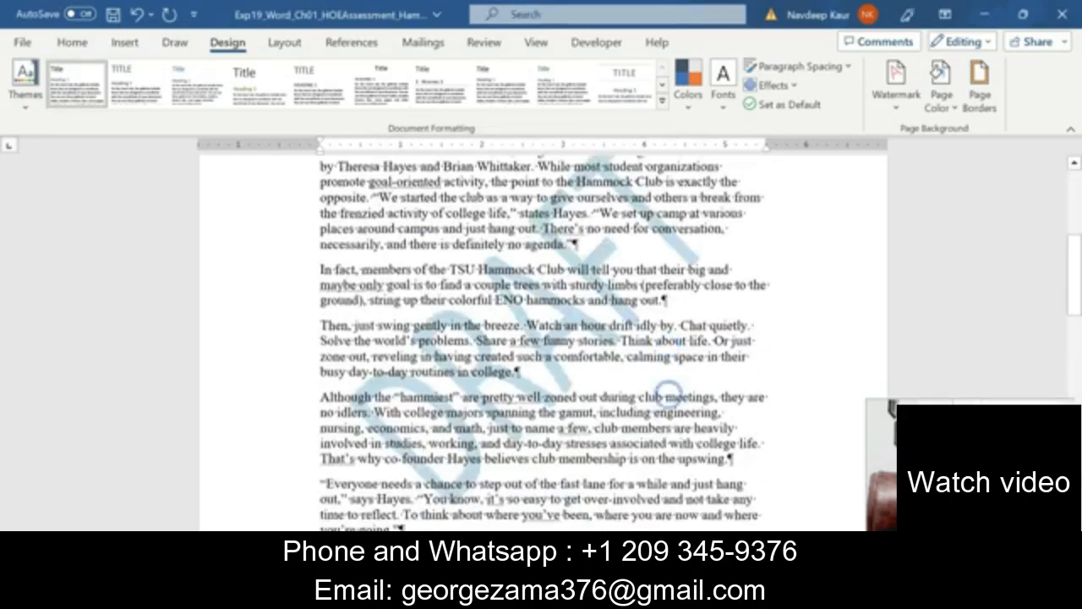
scroll(667, 393, "down", 15)
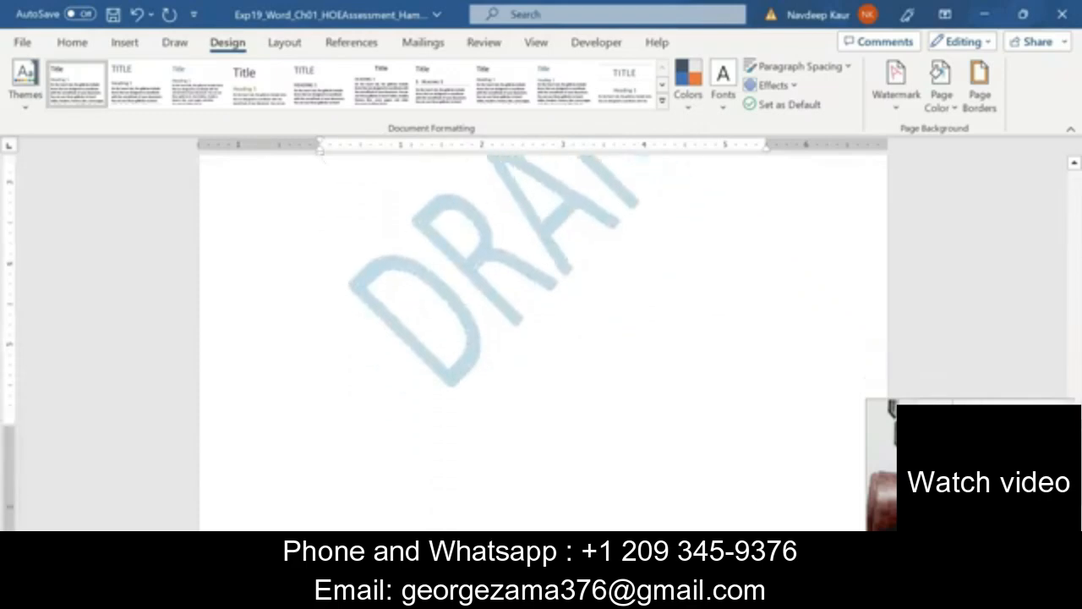
scroll(616, 406, "up", 20)
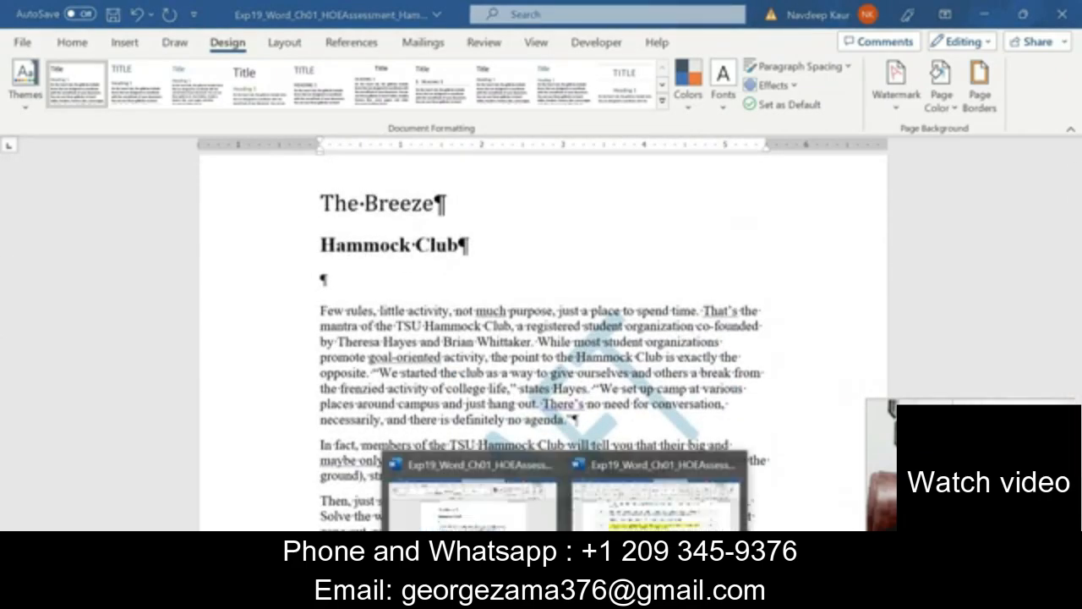
In the instructions, remove the yellow highlight from item 10 and highlight all of item 11 yellow.
left_click(651, 499)
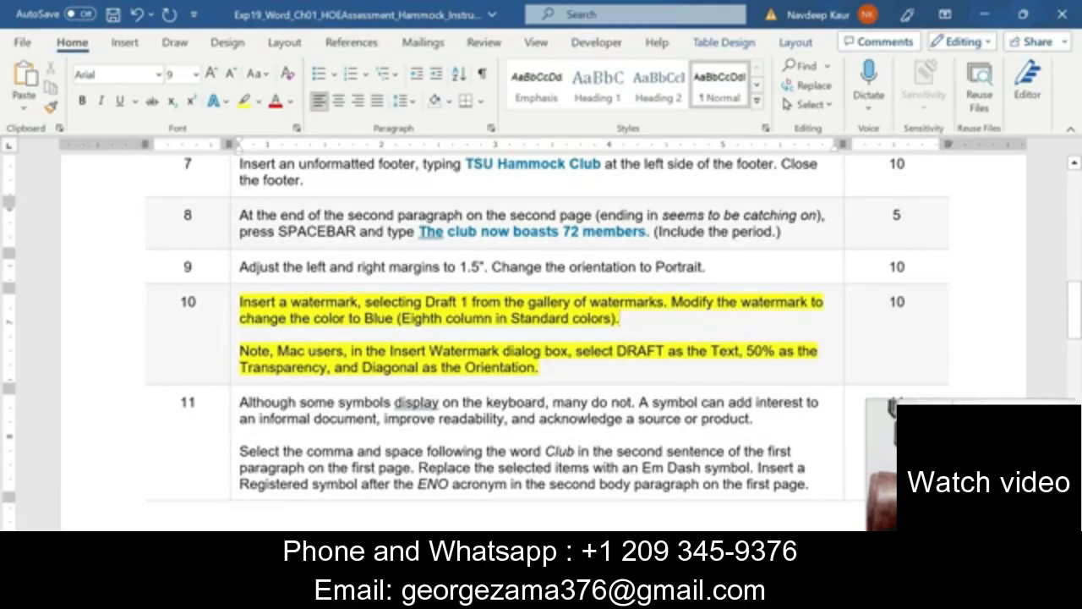
left_click_drag(539, 369, 240, 301)
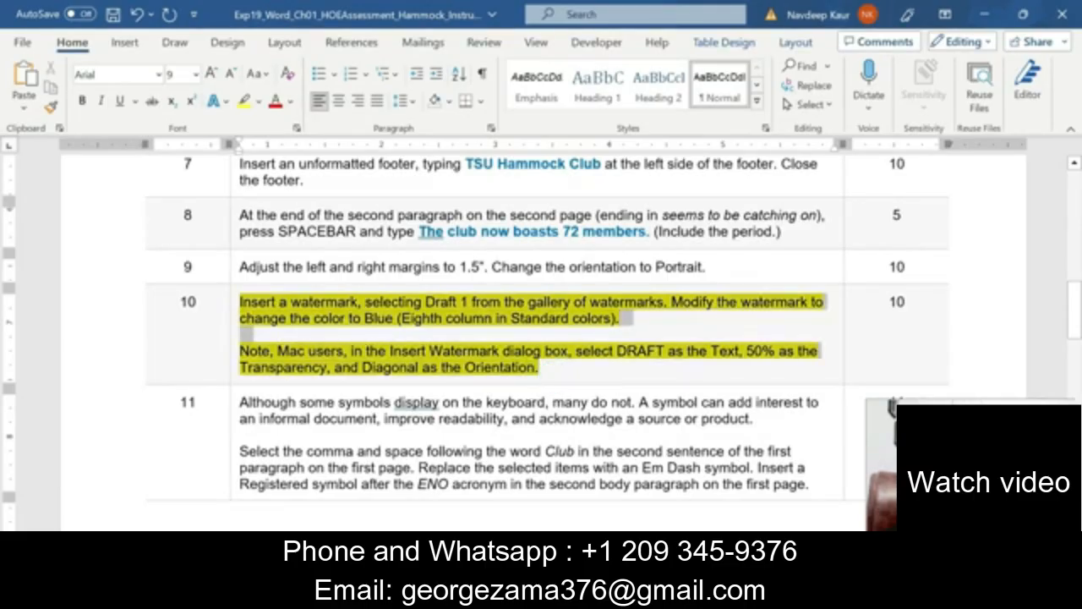
left_click(311, 276)
scroll(466, 403, "down", 5)
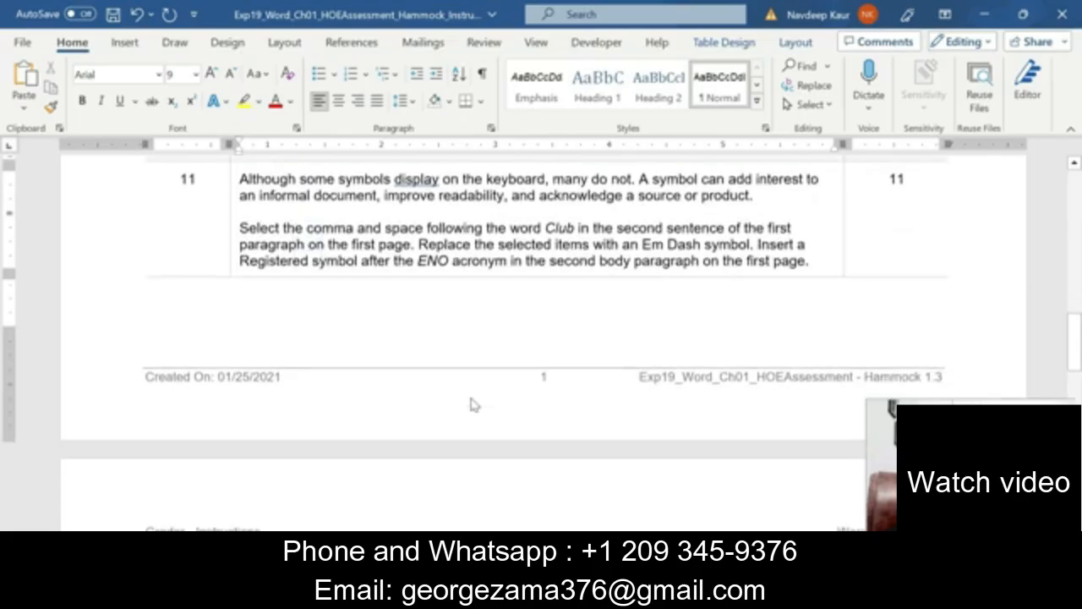
scroll(473, 403, "up", 3)
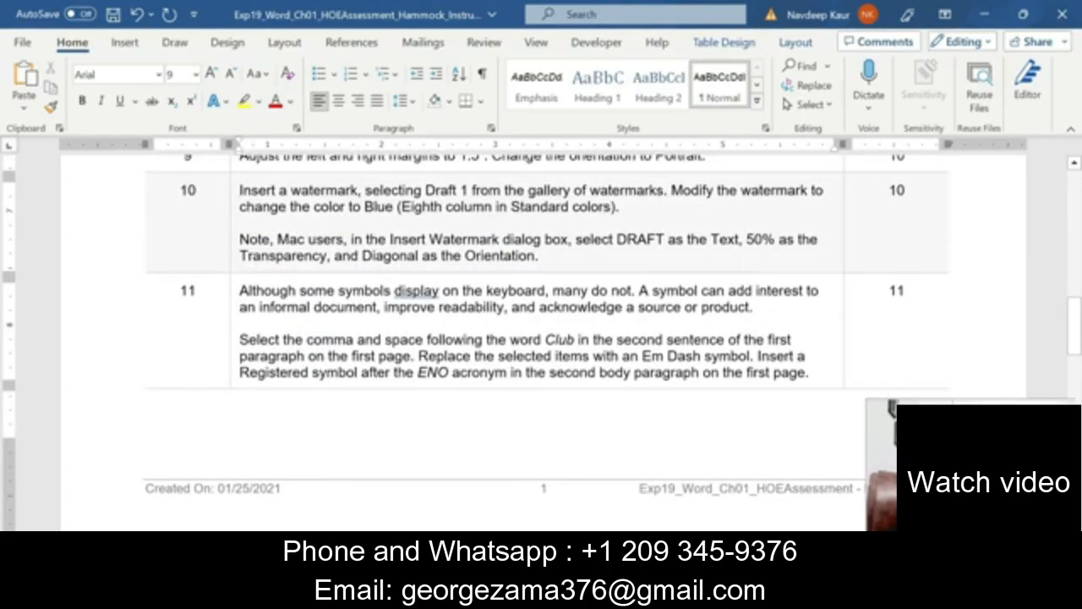
left_click_drag(241, 291, 809, 373)
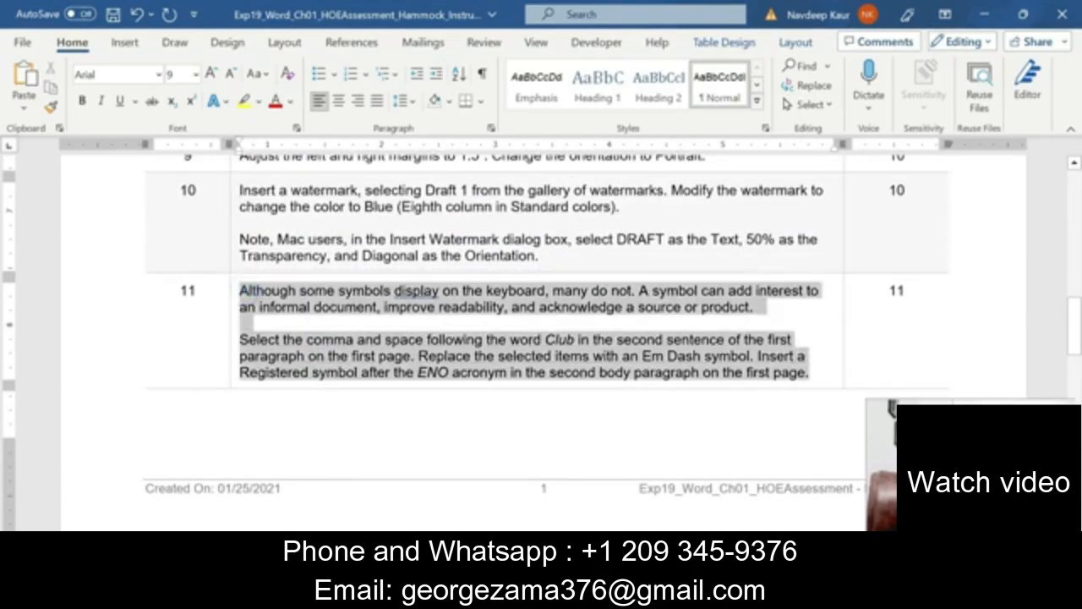
left_click(672, 346)
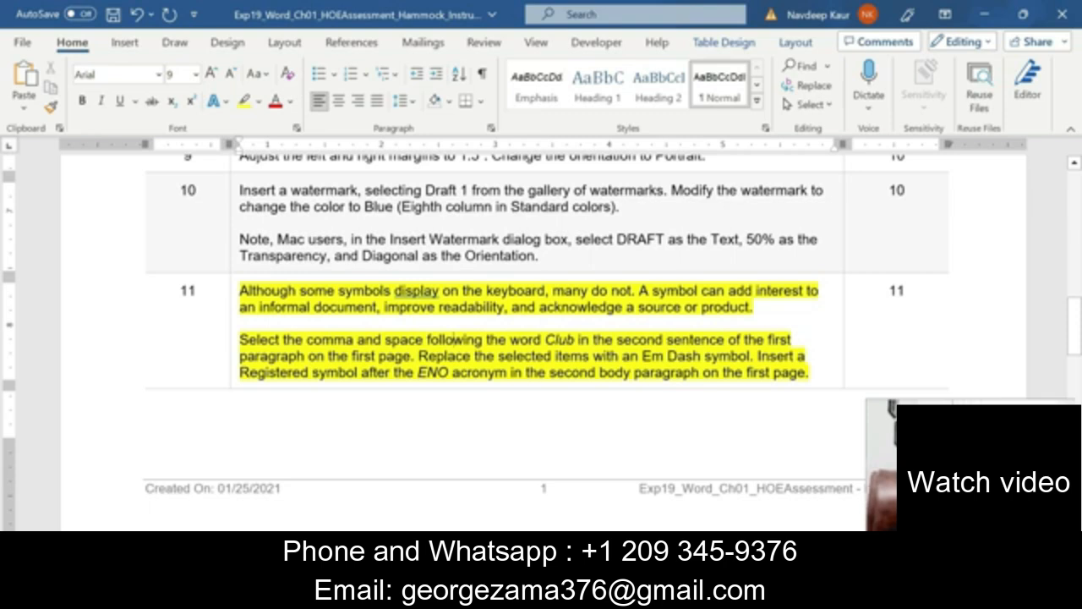
Check the Em Dash and ENO wording in step 11, then bring the Hammock Club news release forward.
left_click_drag(751, 355, 643, 356)
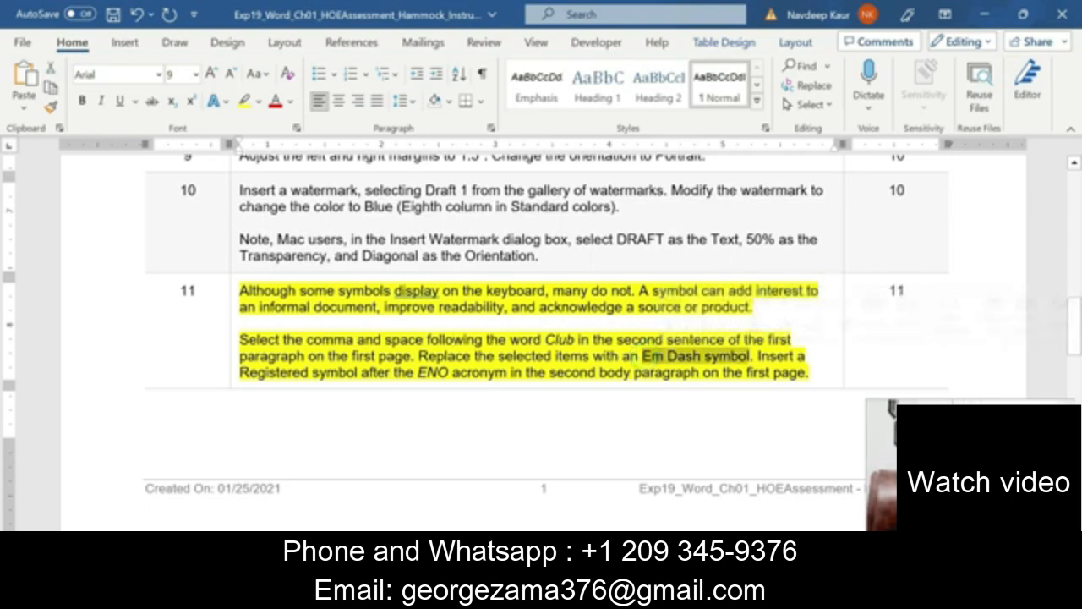
left_click(773, 373)
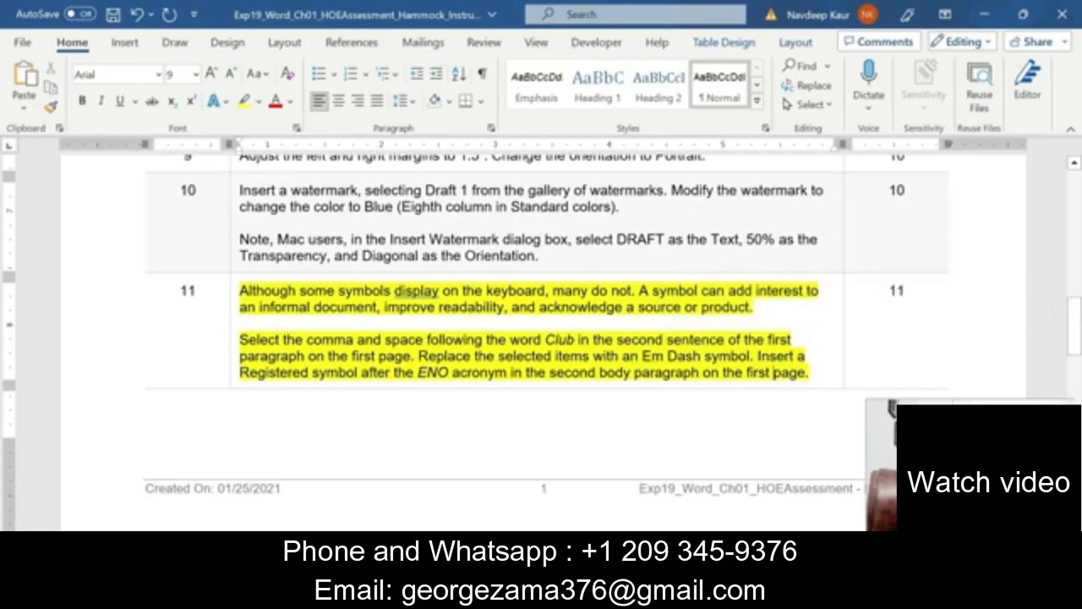
double_click(432, 372)
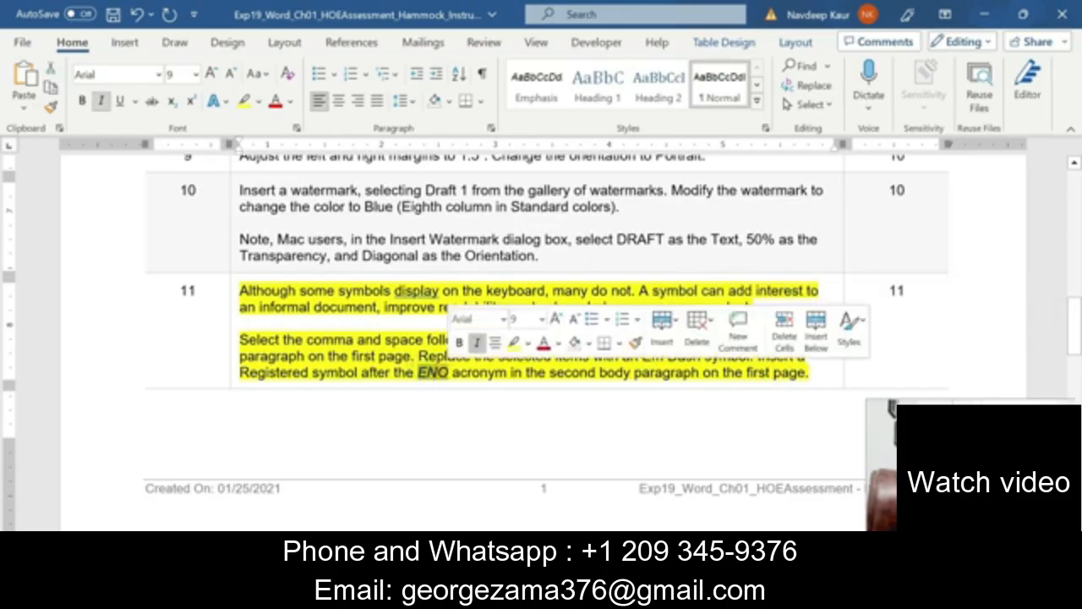
left_click(579, 373)
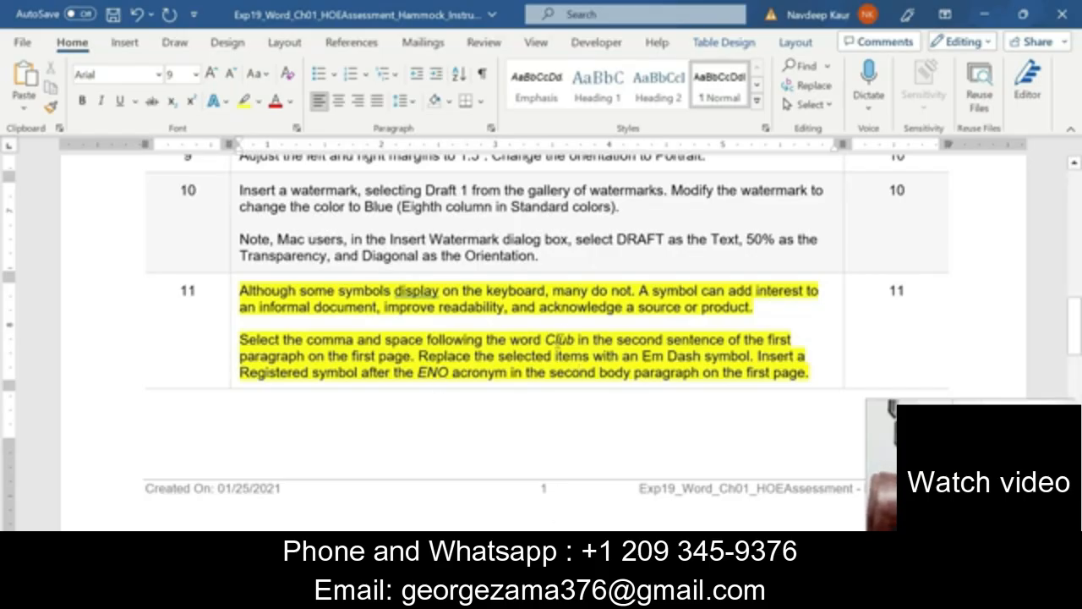
mouse_move(564, 592)
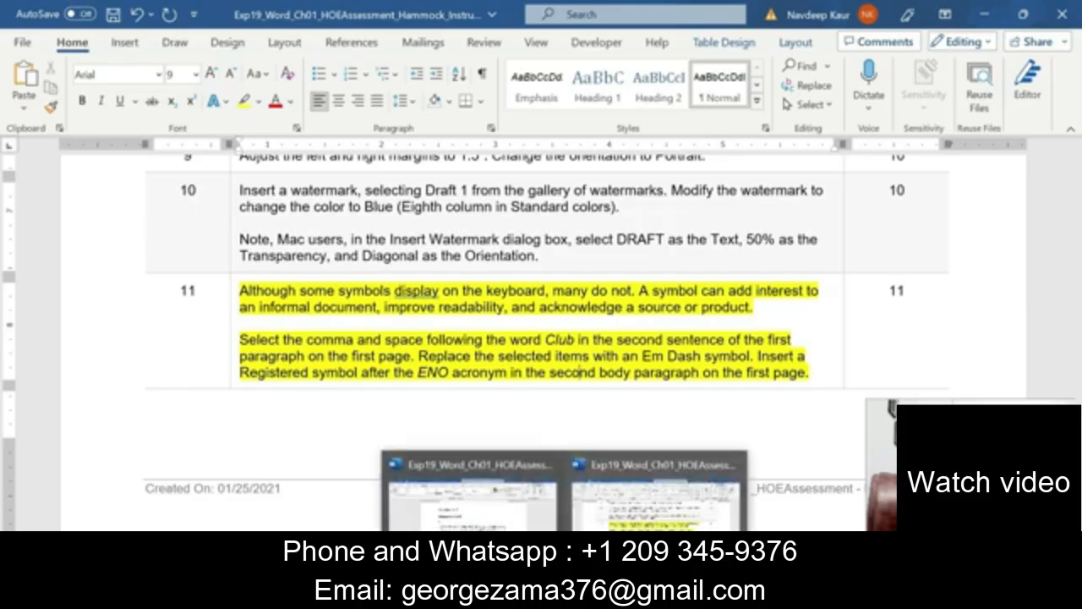
left_click(471, 503)
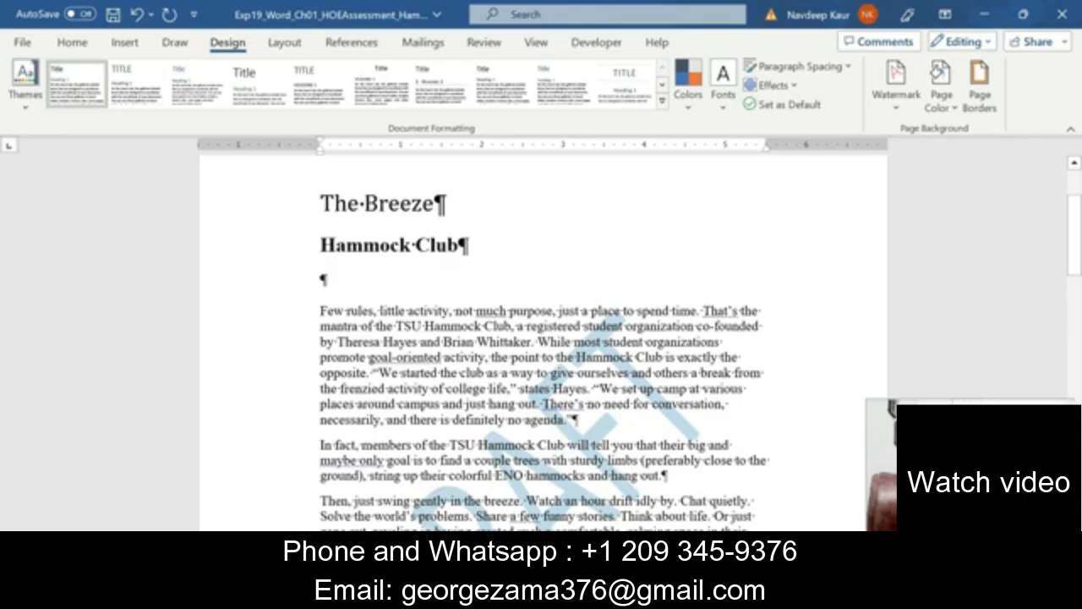
Insert an Em Dash from Special Characters after Club in paragraph one, then position the cursor after ENO.
left_click(512, 327)
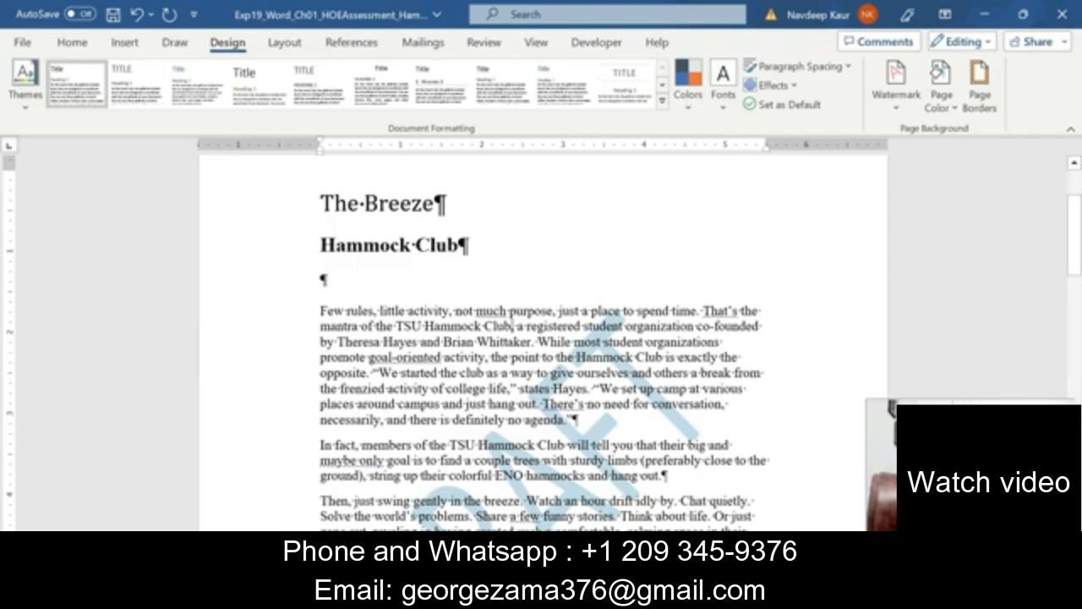
left_click(124, 43)
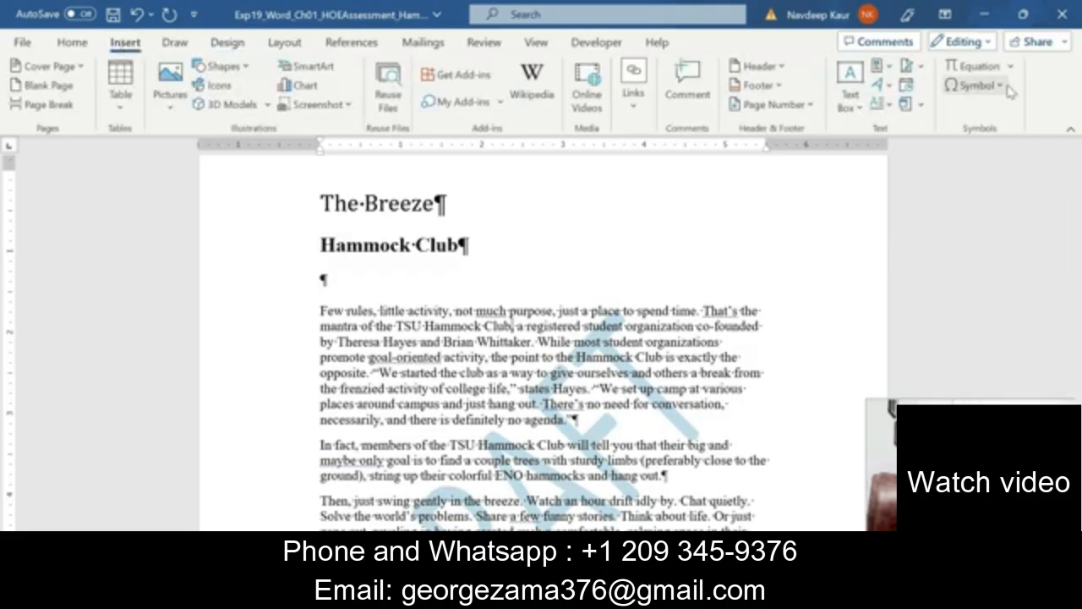
left_click(975, 85)
left_click(978, 213)
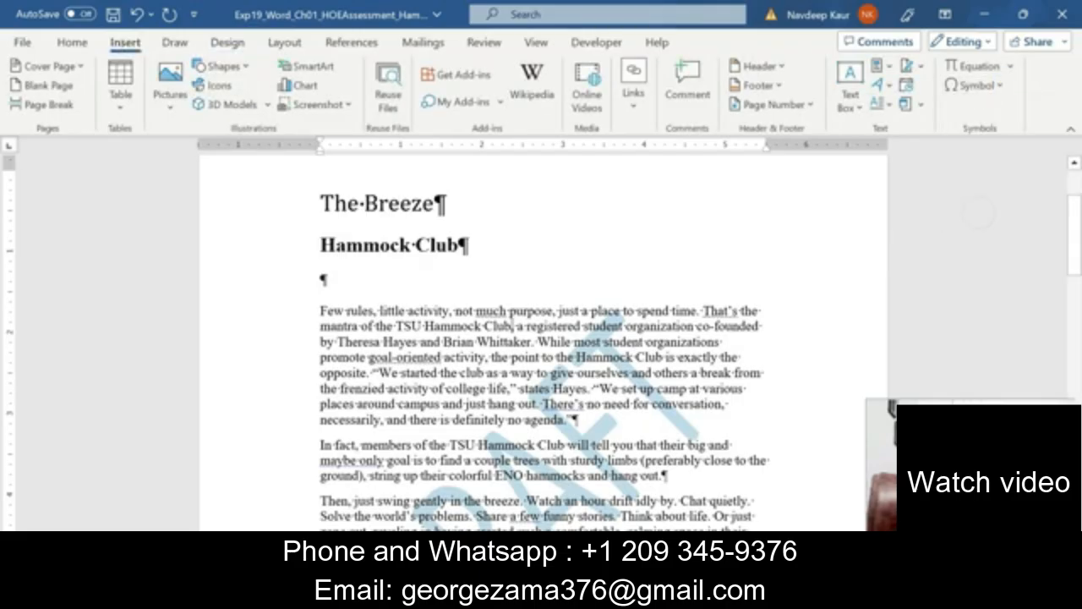
left_click(408, 142)
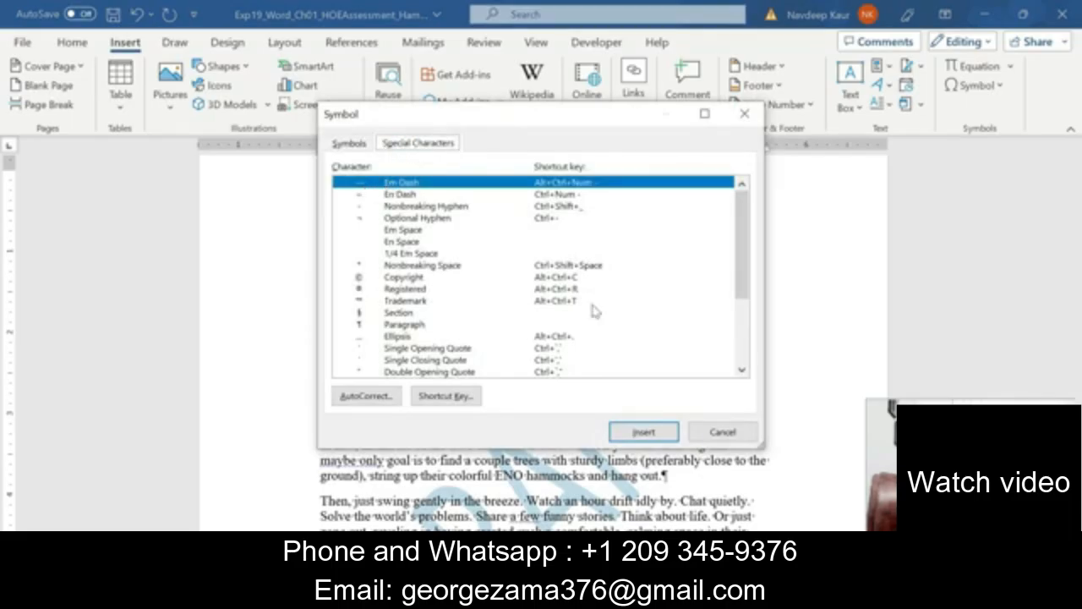
left_click(644, 432)
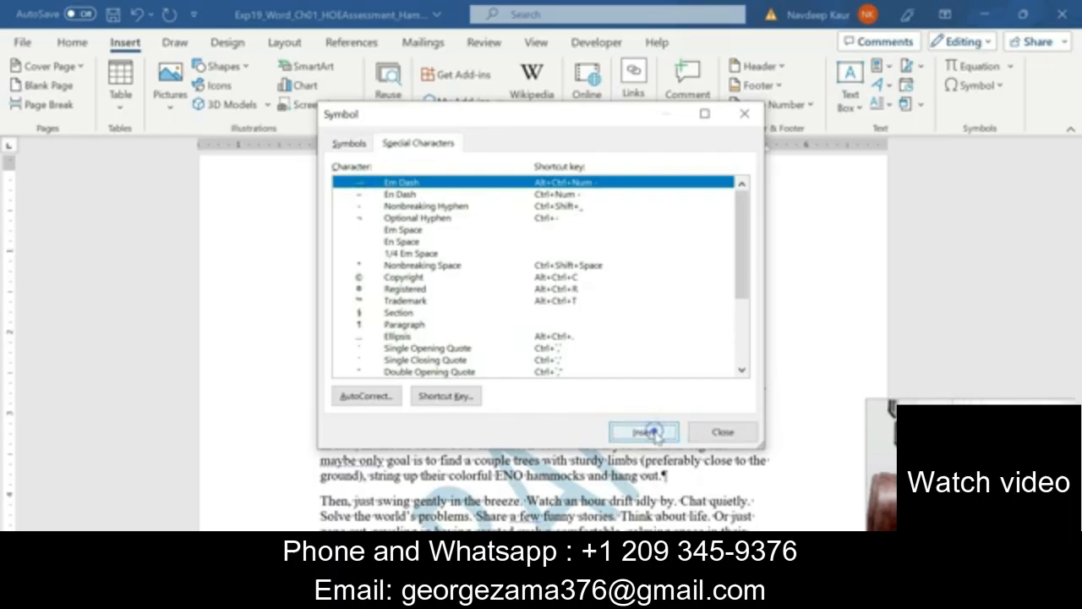
left_click(722, 431)
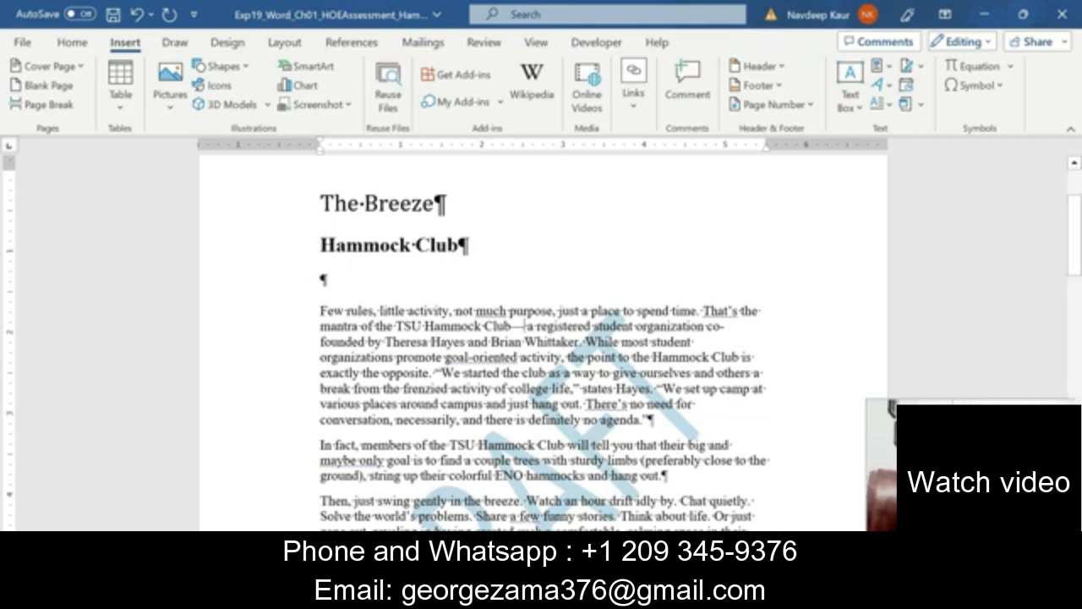
double_click(508, 475)
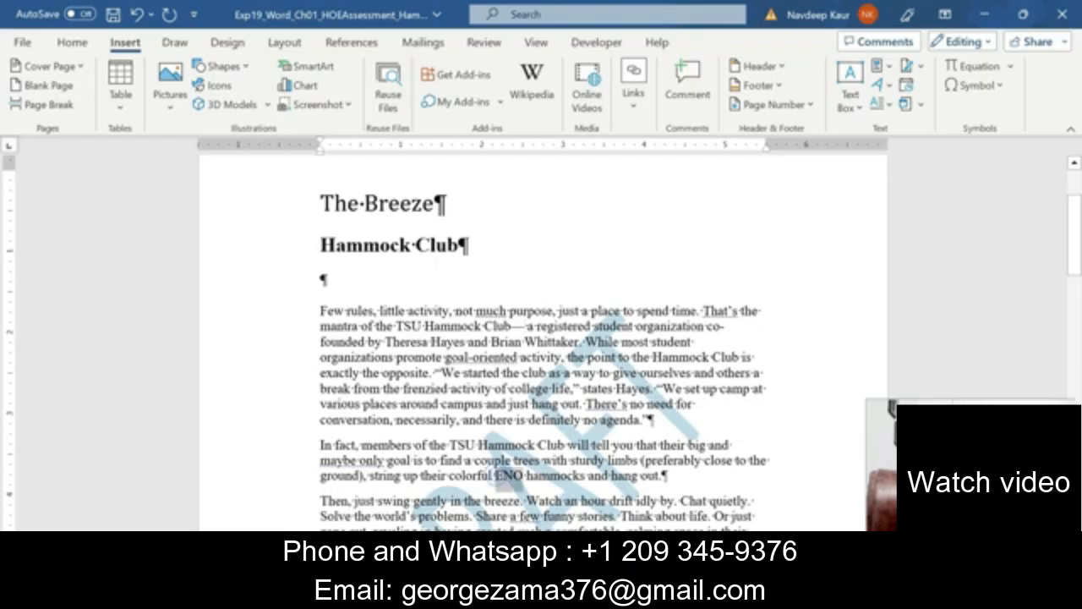
left_click(523, 478)
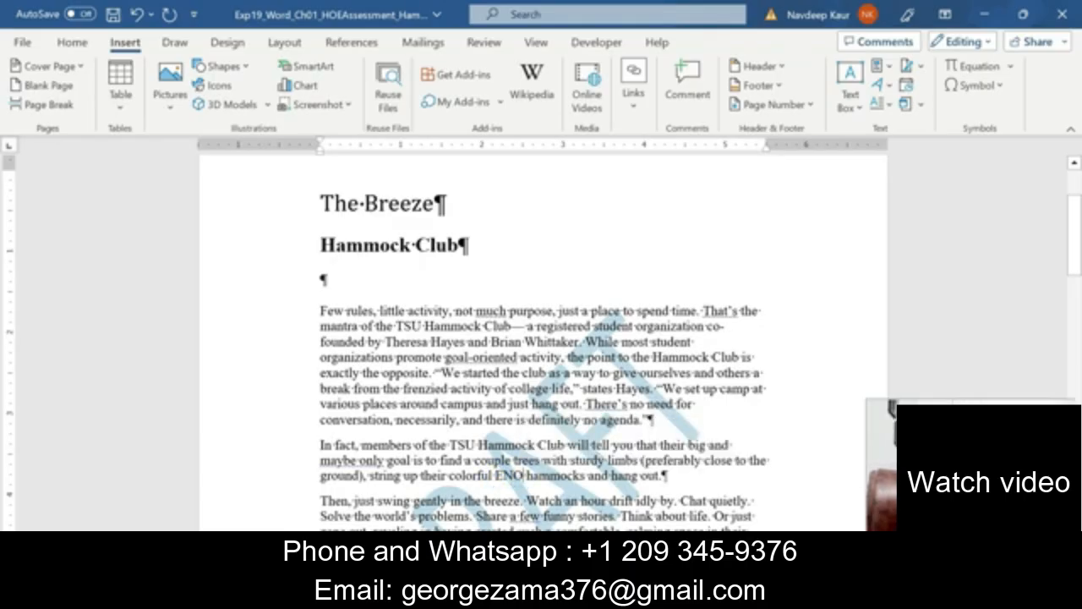
Insert the Registered special character right after ENO and verify the new symbol.
left_click(977, 85)
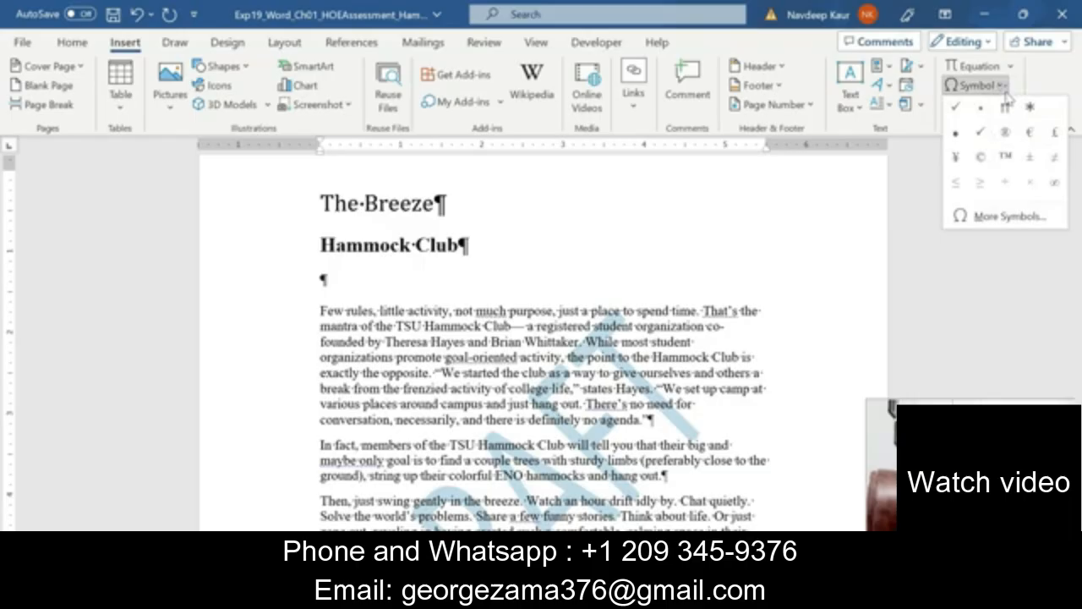
left_click(981, 221)
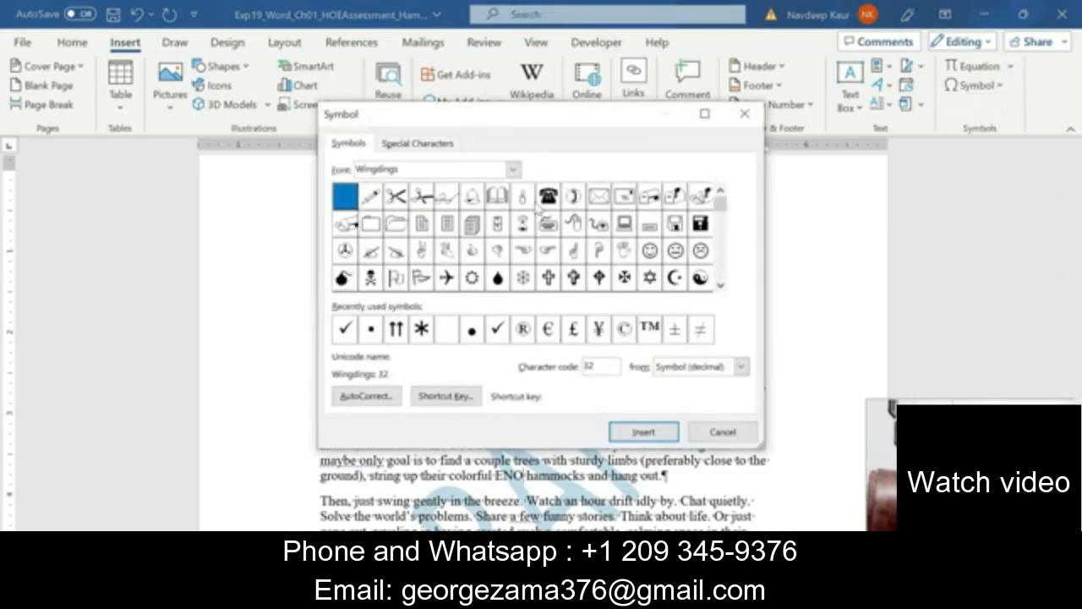
left_click(405, 146)
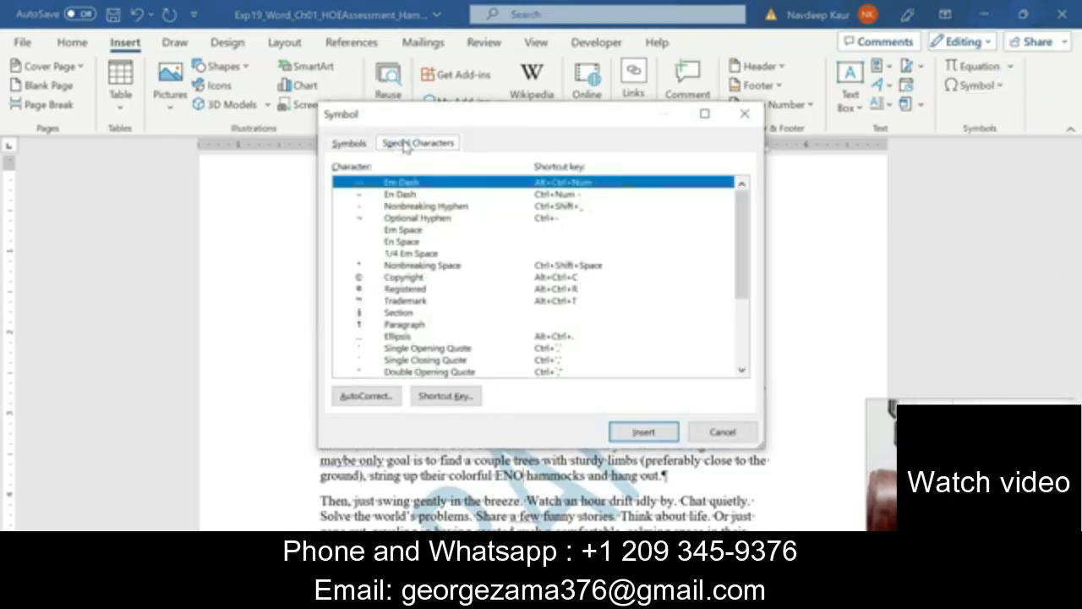
left_click(410, 289)
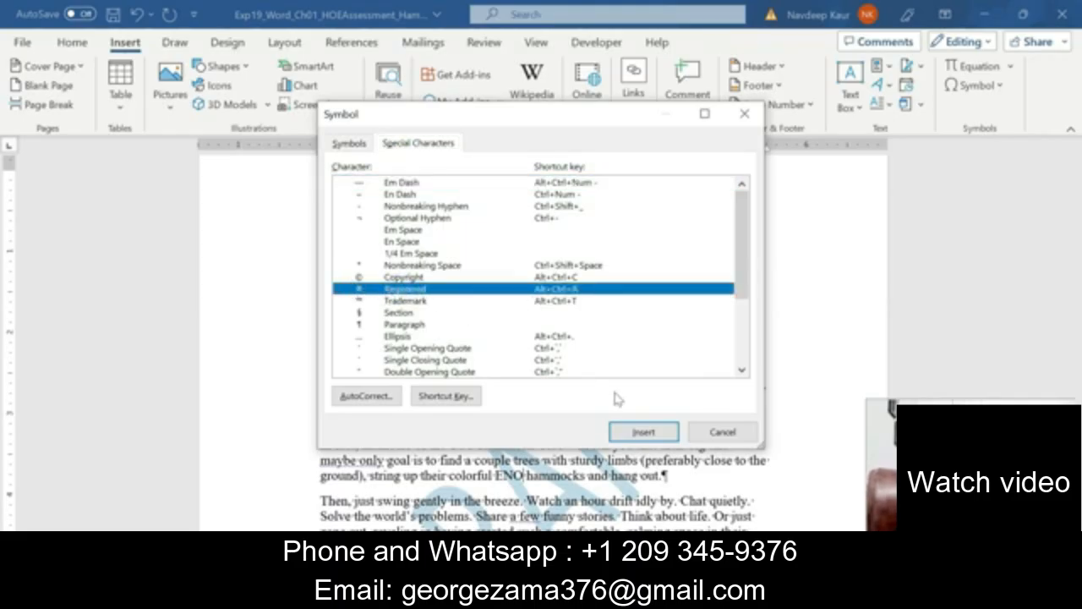
left_click(642, 431)
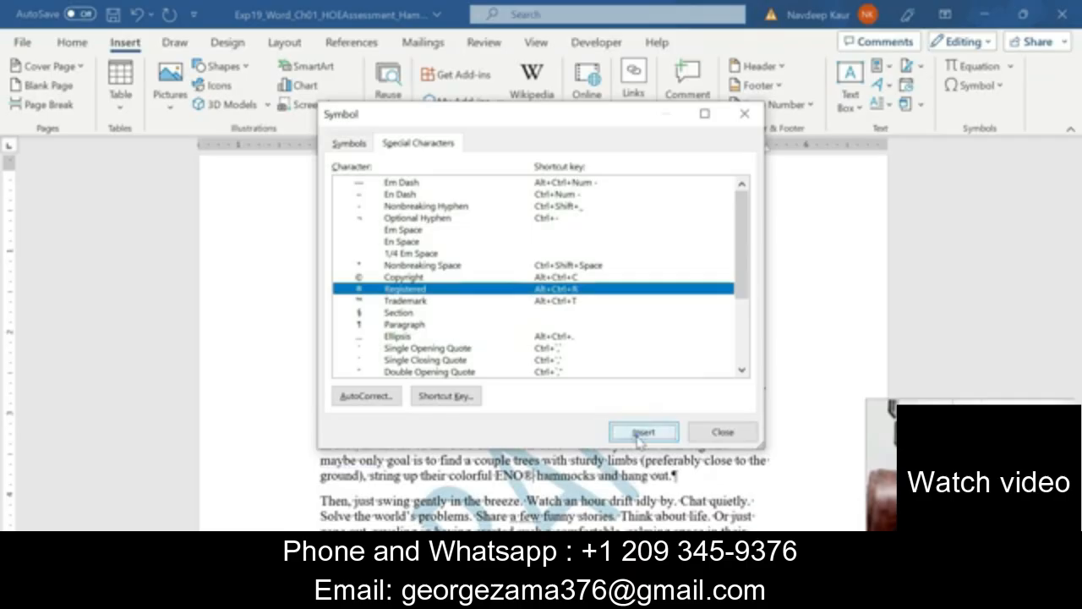
left_click(727, 433)
scroll(740, 435, "down", 3)
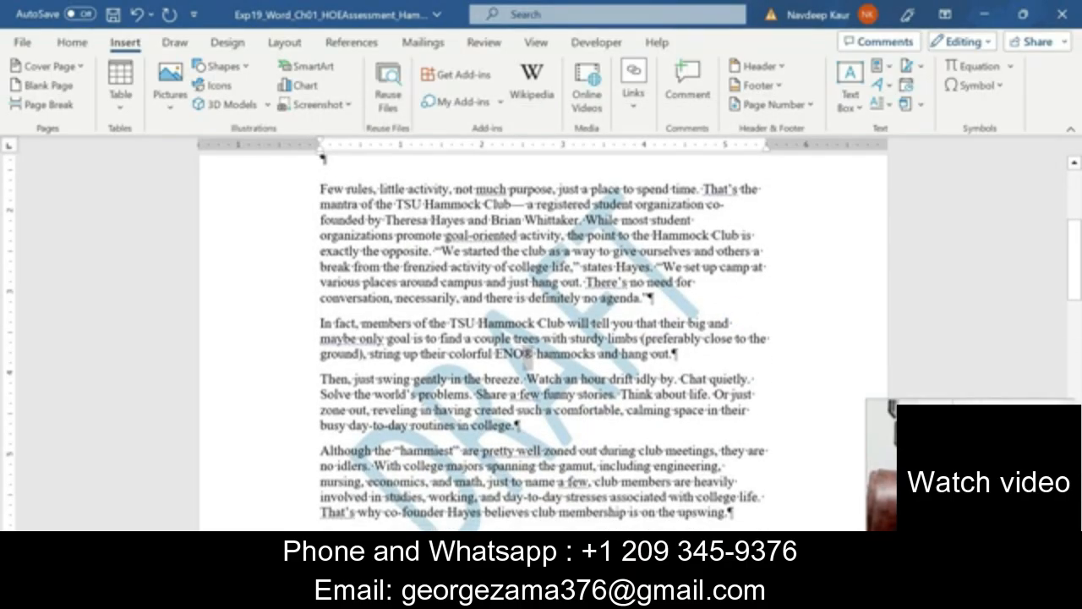
left_click_drag(533, 356, 523, 356)
left_click(615, 415)
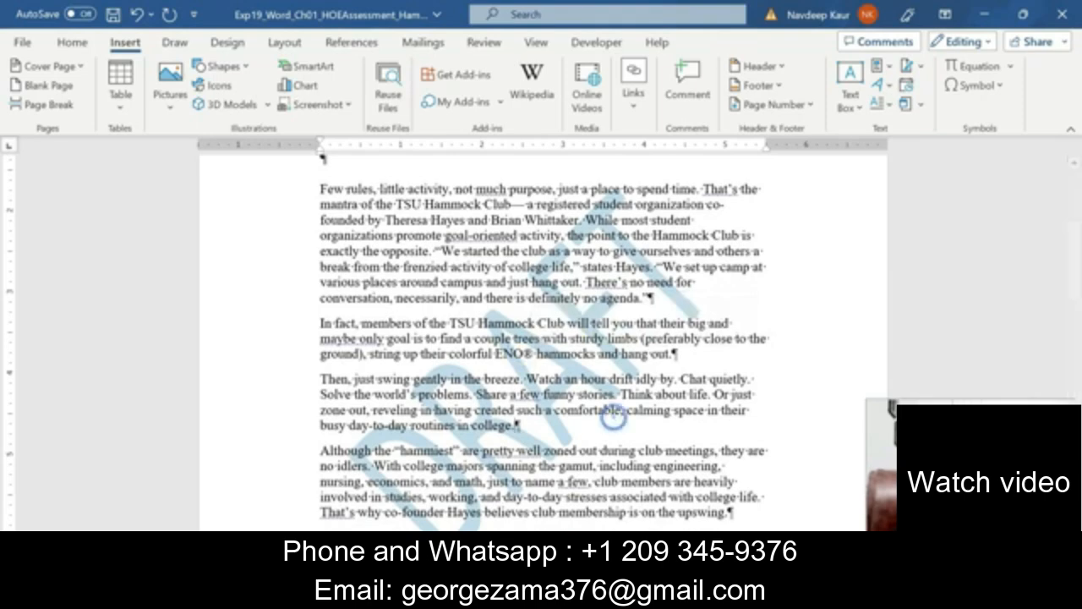
Remove the yellow highlight from step 11 in the assessment instructions.
left_click(565, 593)
left_click(623, 526)
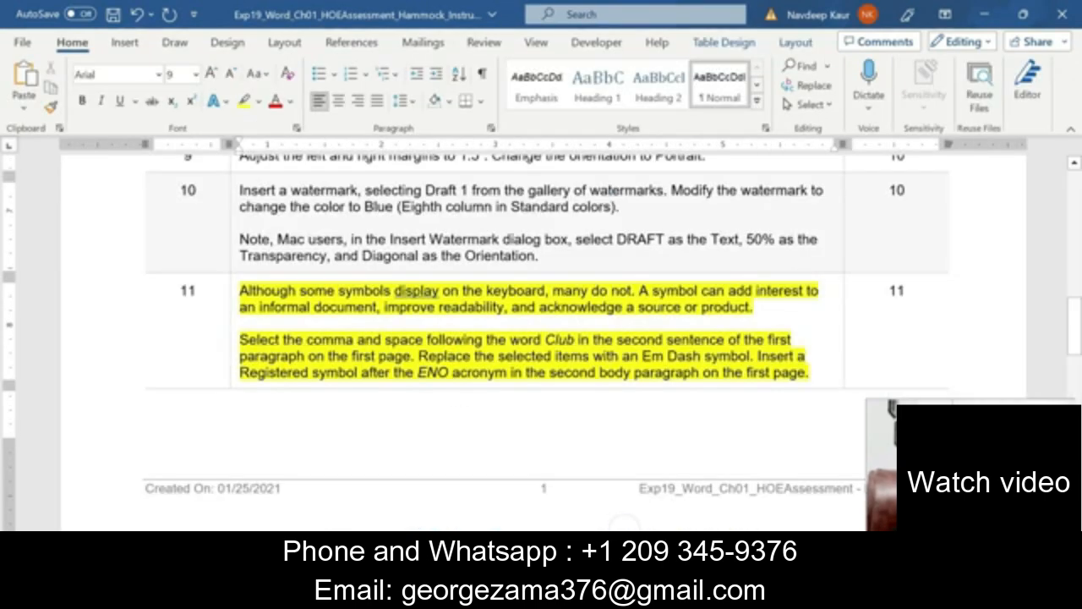
left_click_drag(810, 372, 239, 290)
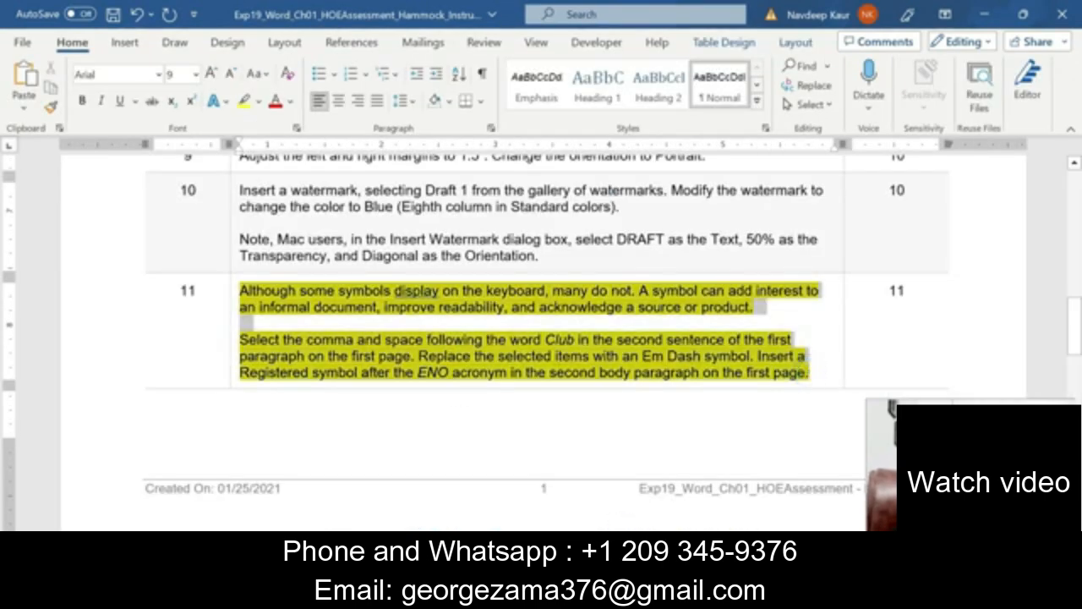
left_click(314, 260)
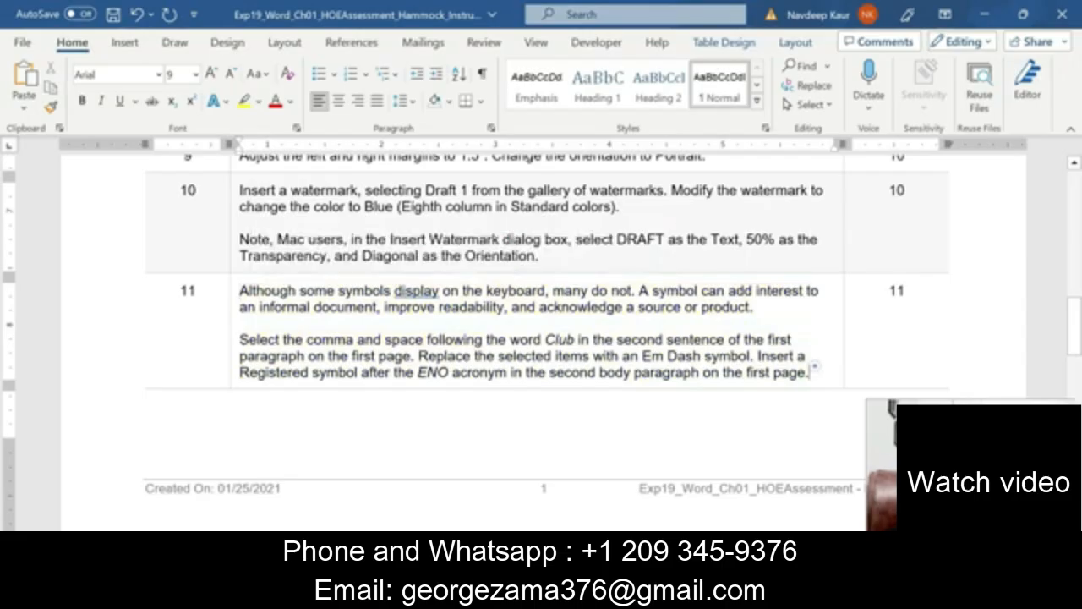
left_click(814, 367)
Read through and select the step 12 cover page instructions.
scroll(550, 321, "down", 10)
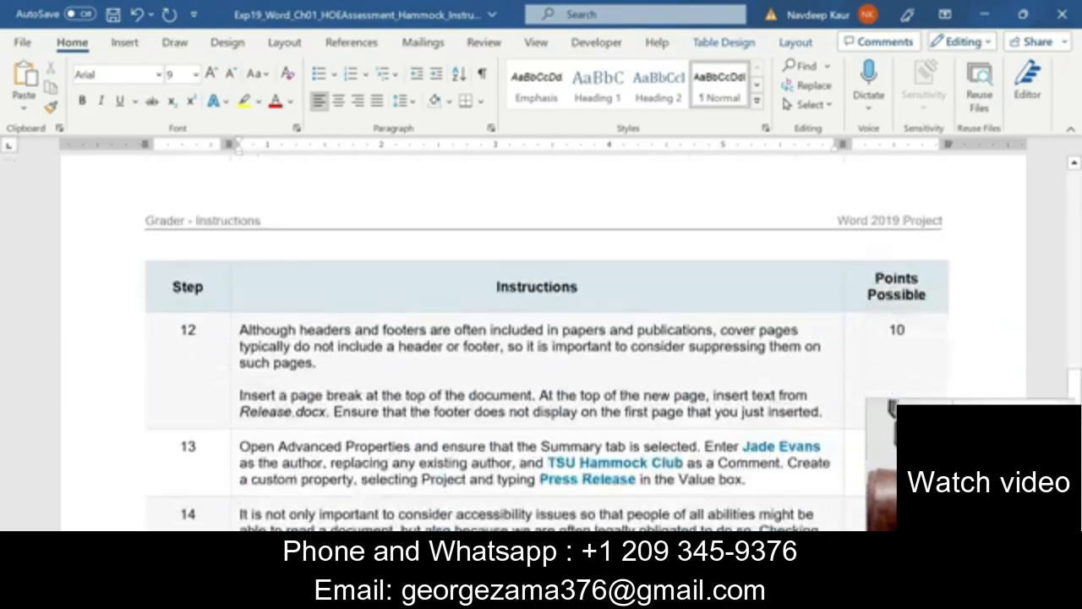
scroll(551, 321, "up", 2)
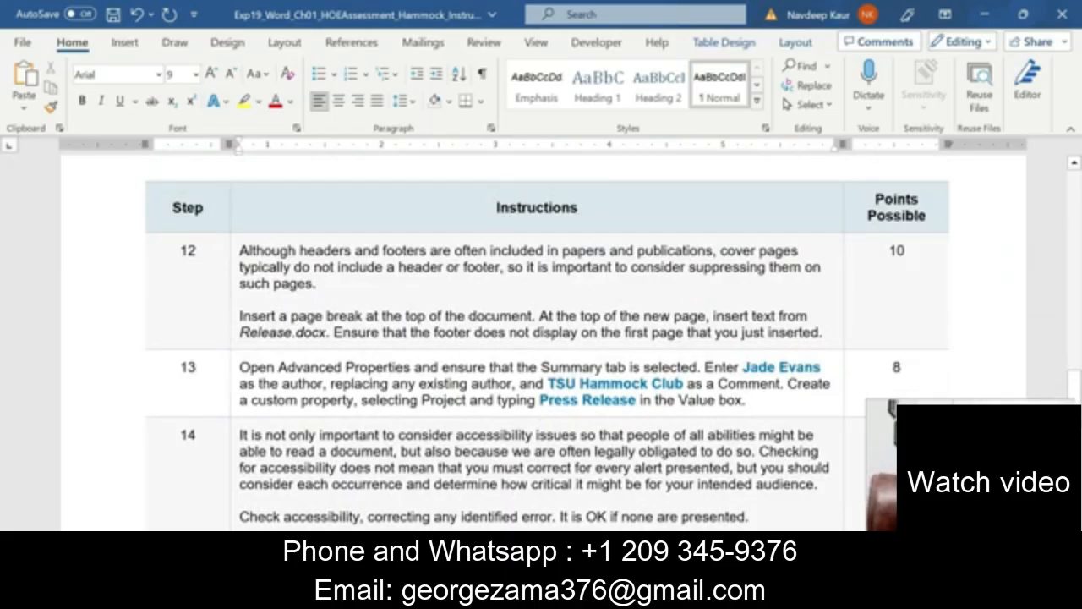
scroll(541, 342, "down", 2)
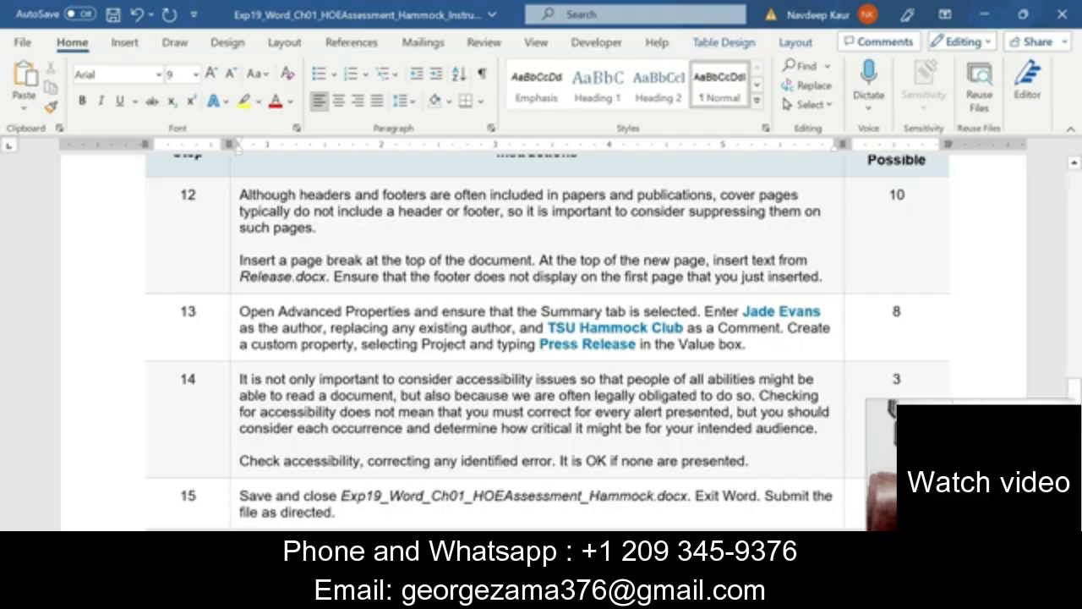
left_click(827, 278)
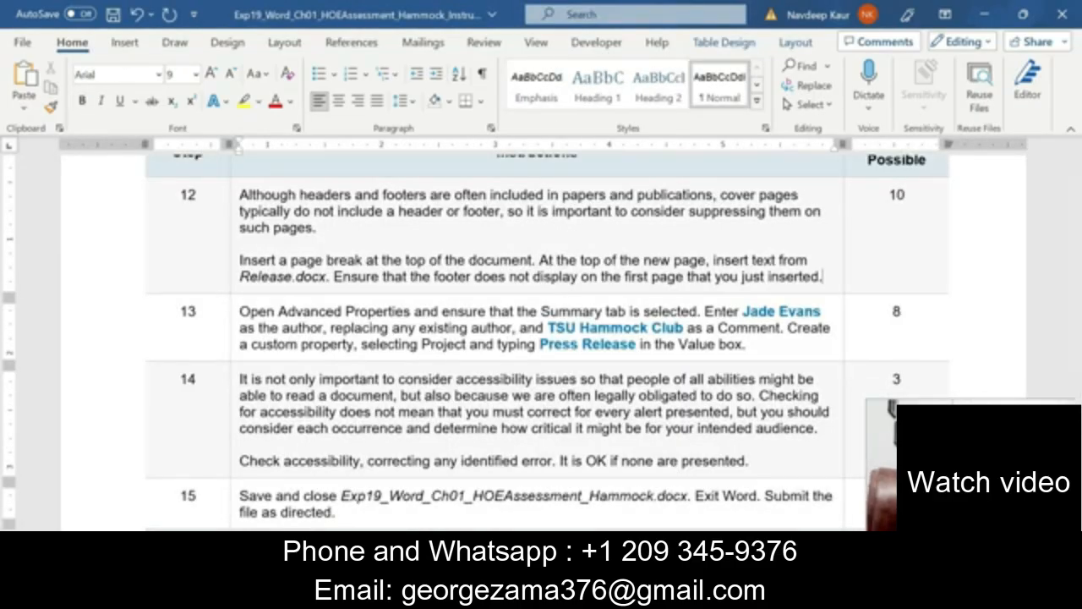
scroll(471, 406, "down", 3)
scroll(471, 406, "up", 4)
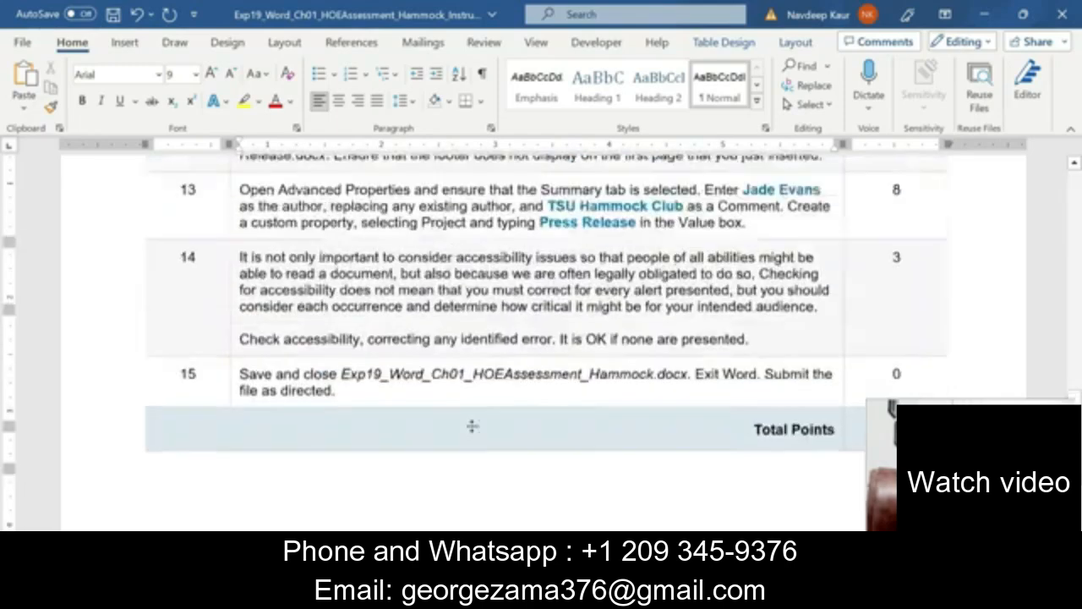
scroll(541, 343, "down", 2)
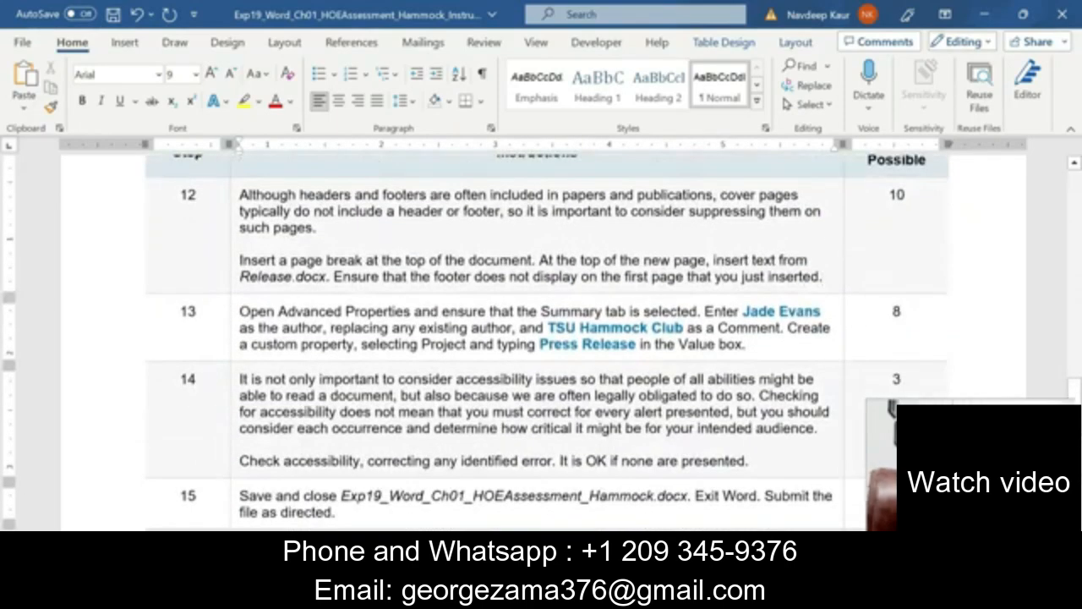
left_click_drag(240, 194, 309, 278)
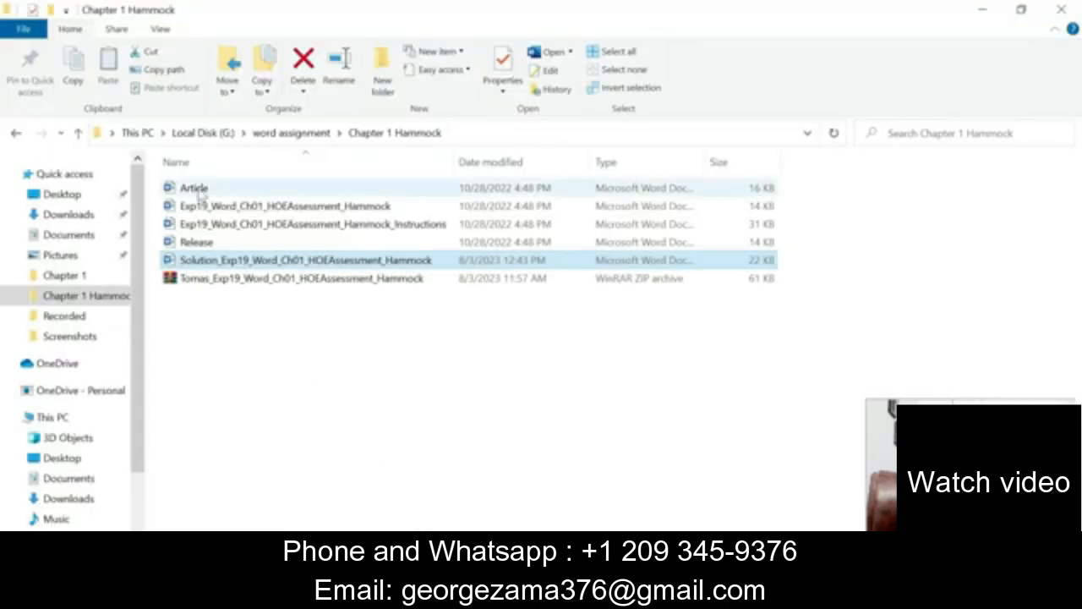
Open Release.docx from the Chapter 1 Hammock folder.
left_click(193, 187)
double_click(208, 242)
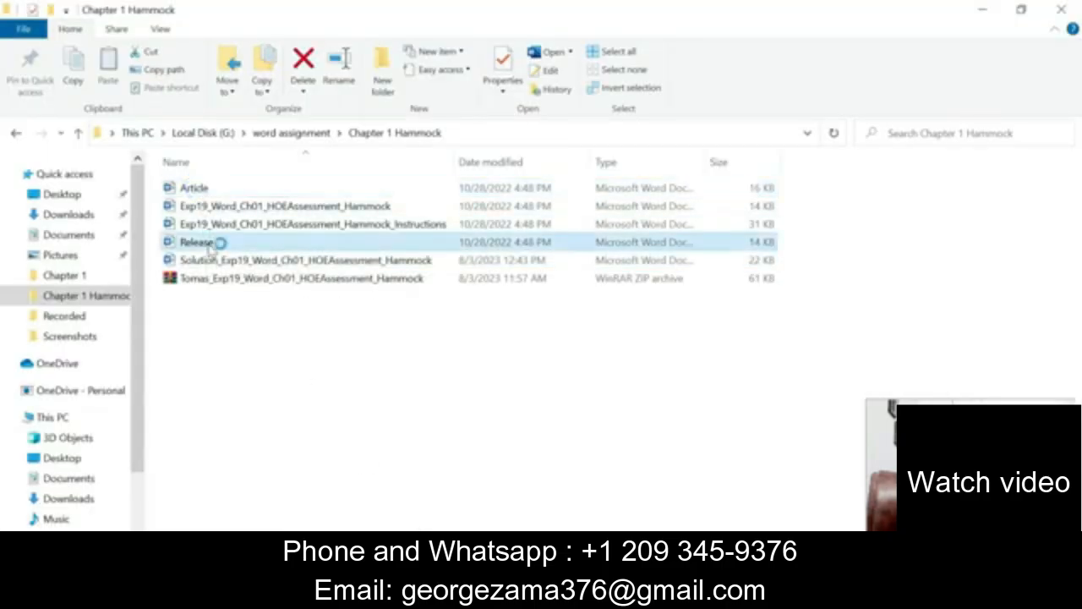
scroll(541, 339, "down", 3)
Select the FOR RELEASE through Approved text in Release.docx, then close that file.
scroll(541, 338, "down", 3)
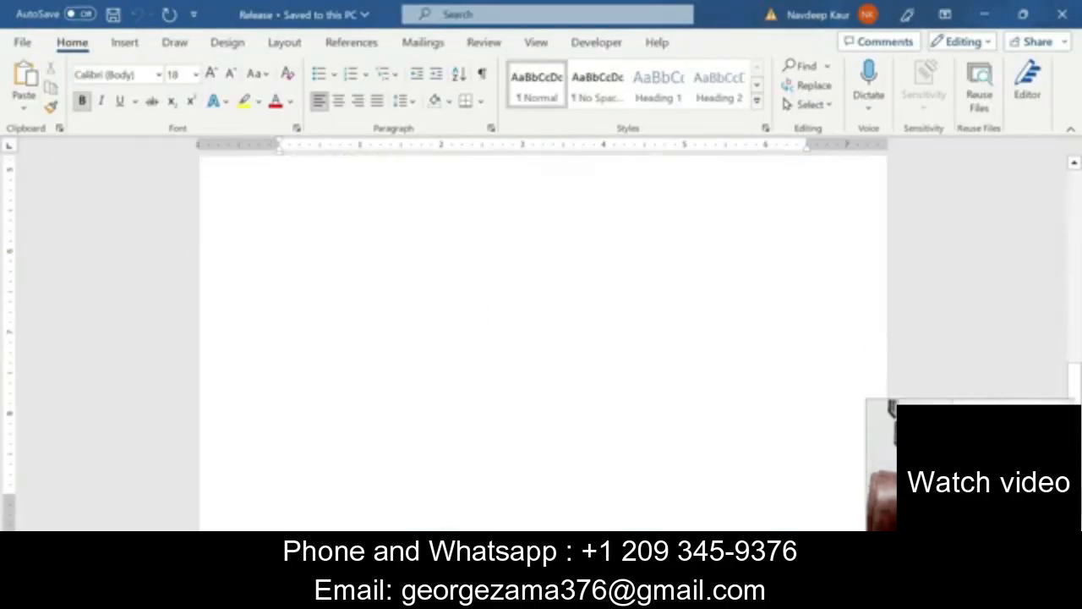
scroll(541, 338, "up", 5)
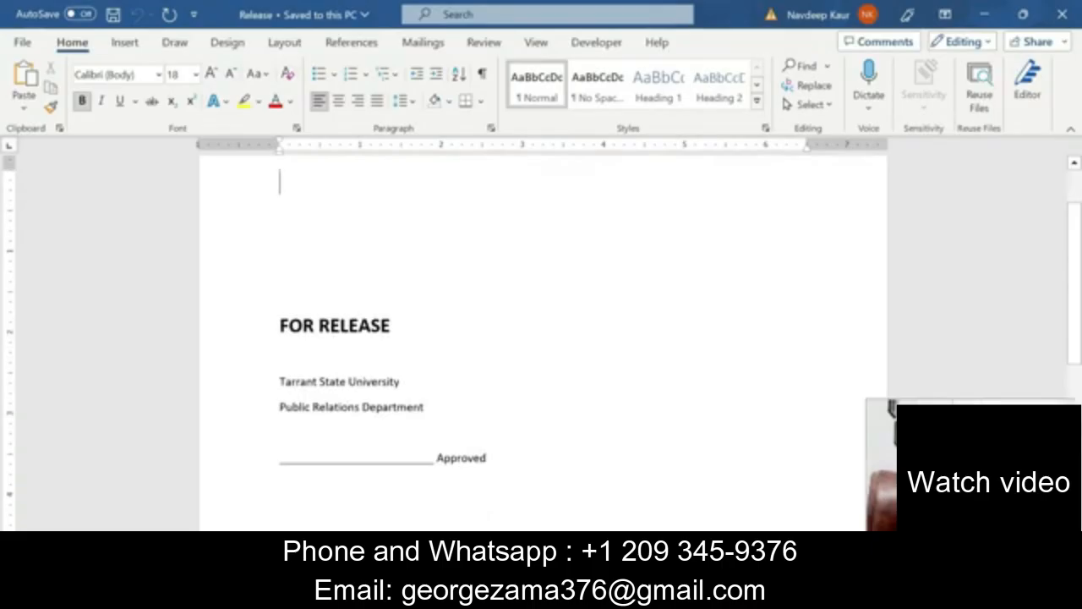
left_click_drag(499, 463, 280, 321)
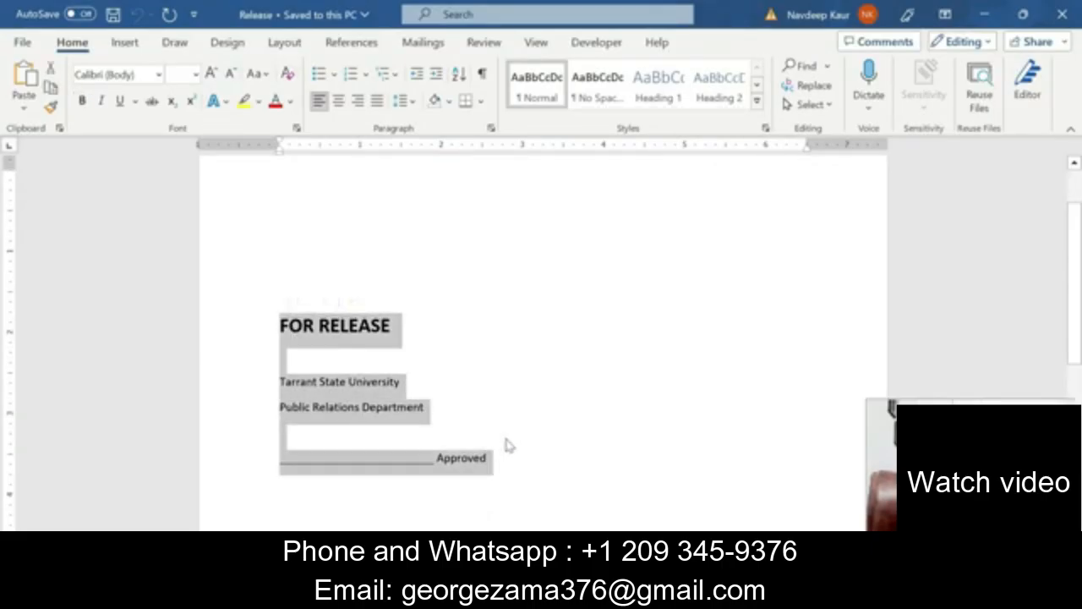
left_click(1066, 13)
left_click(541, 594)
Return to the Hammock solution document and review its FOR RELEASE cover page block.
left_click(651, 521)
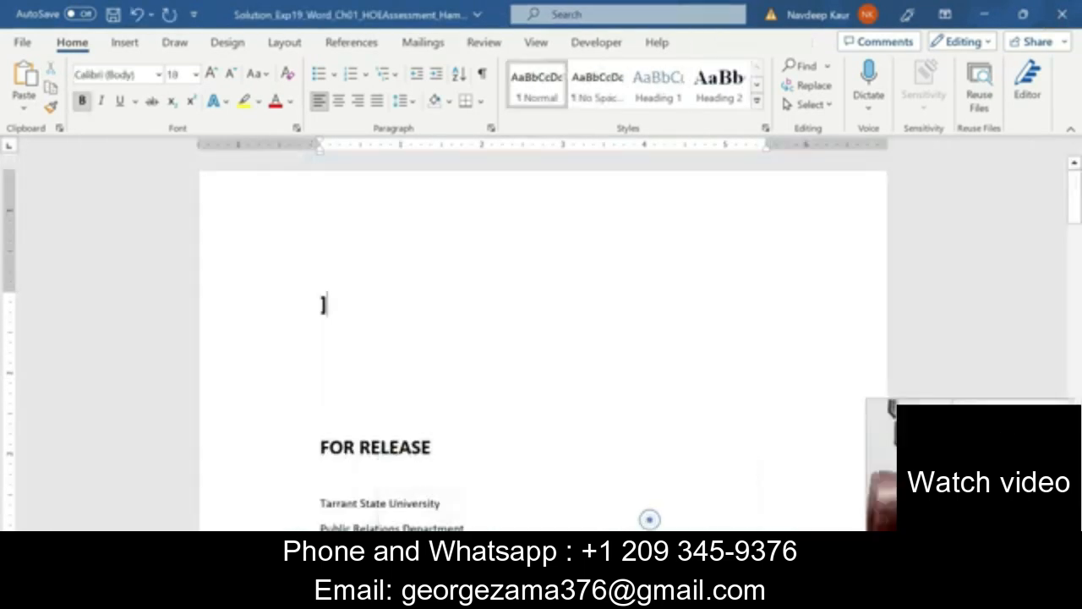
scroll(648, 507, "down", 2)
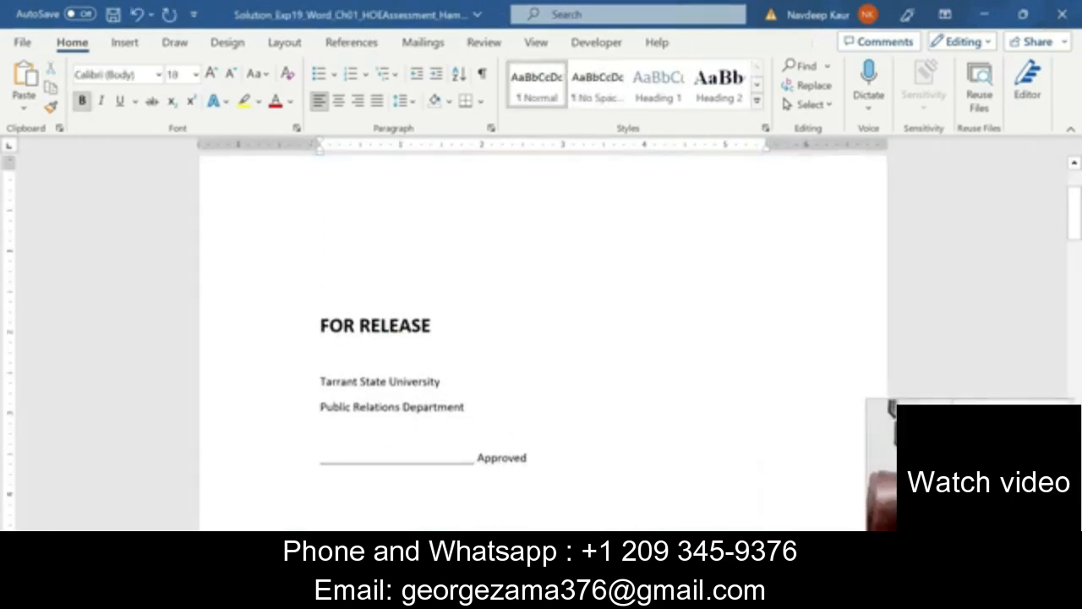
scroll(541, 338, "down", 1)
left_click_drag(533, 417, 321, 285)
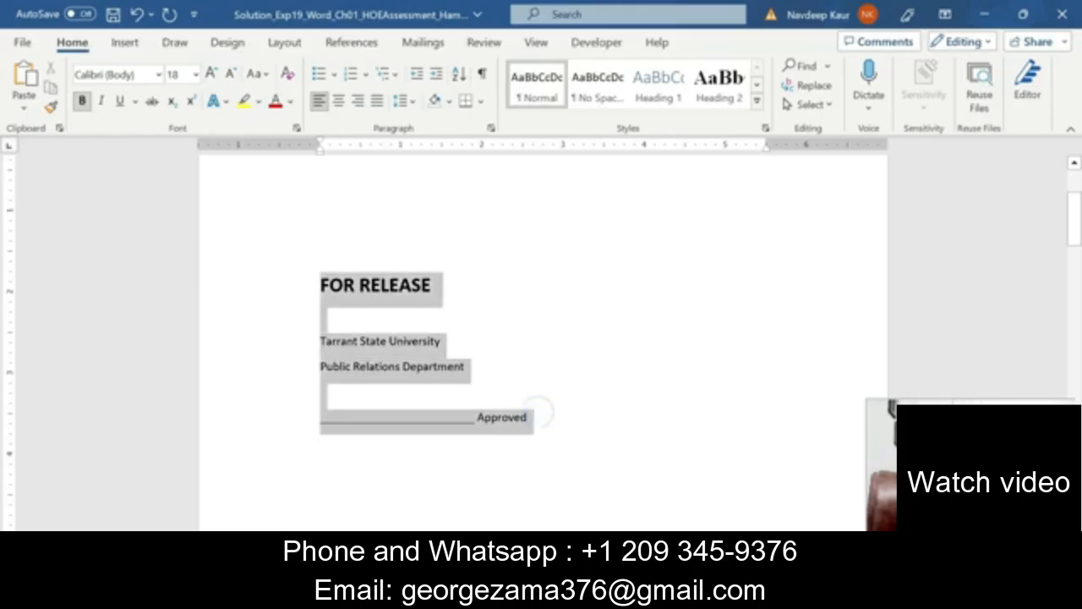
scroll(358, 363, "up", 4)
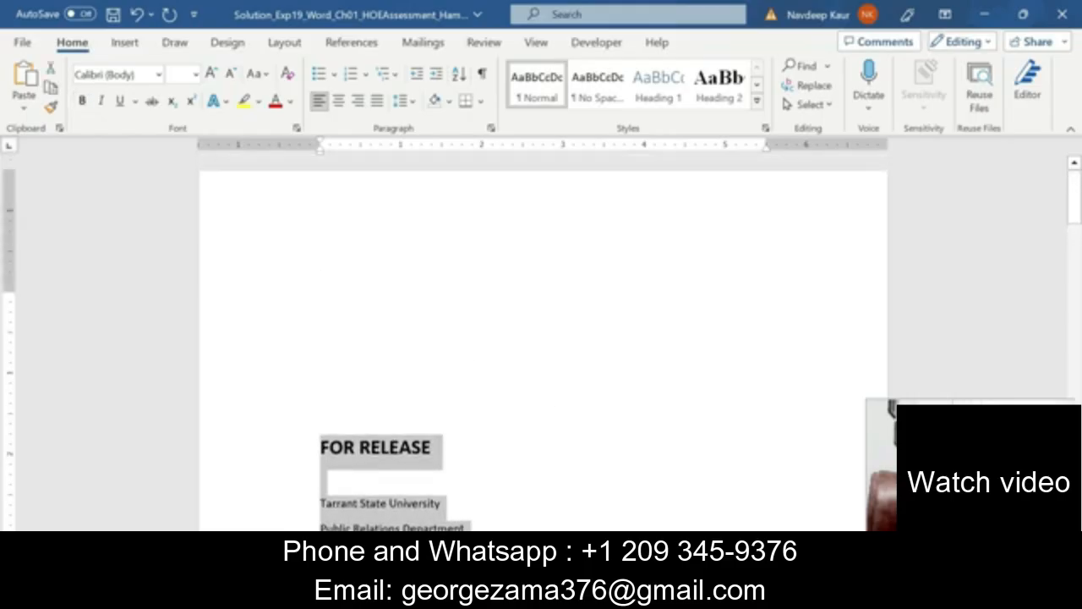
scroll(364, 363, "down", 3)
scroll(386, 381, "down", 15)
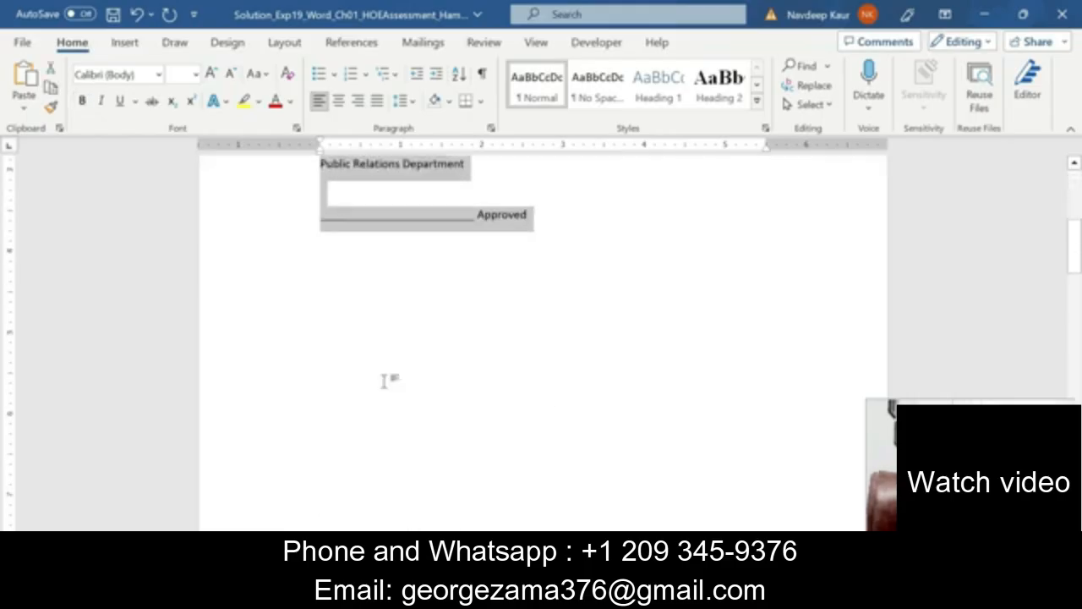
scroll(541, 321, "up", 1)
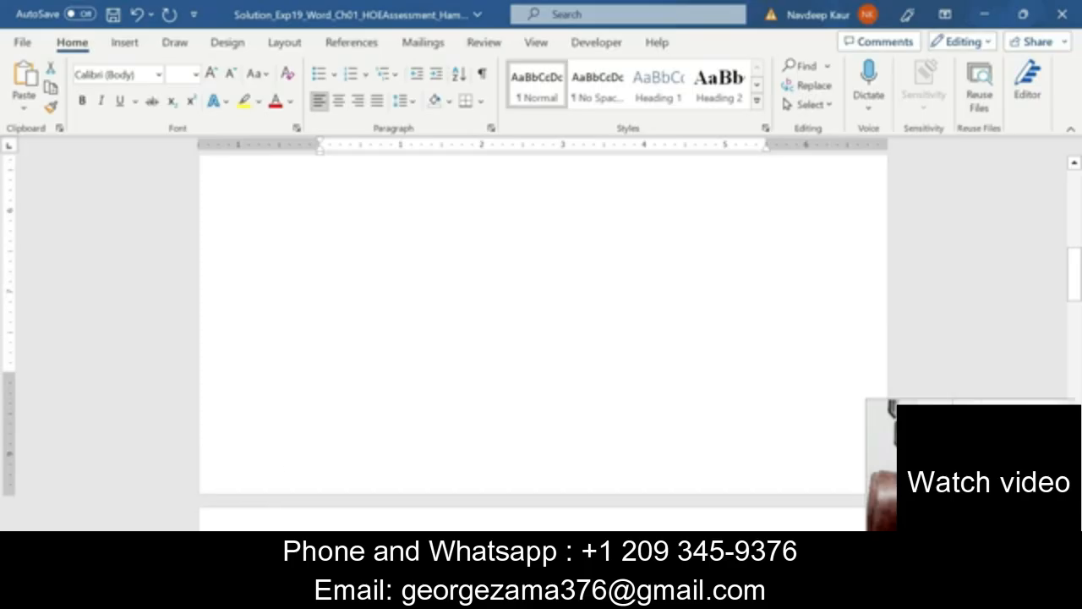
scroll(542, 342, "down", 15)
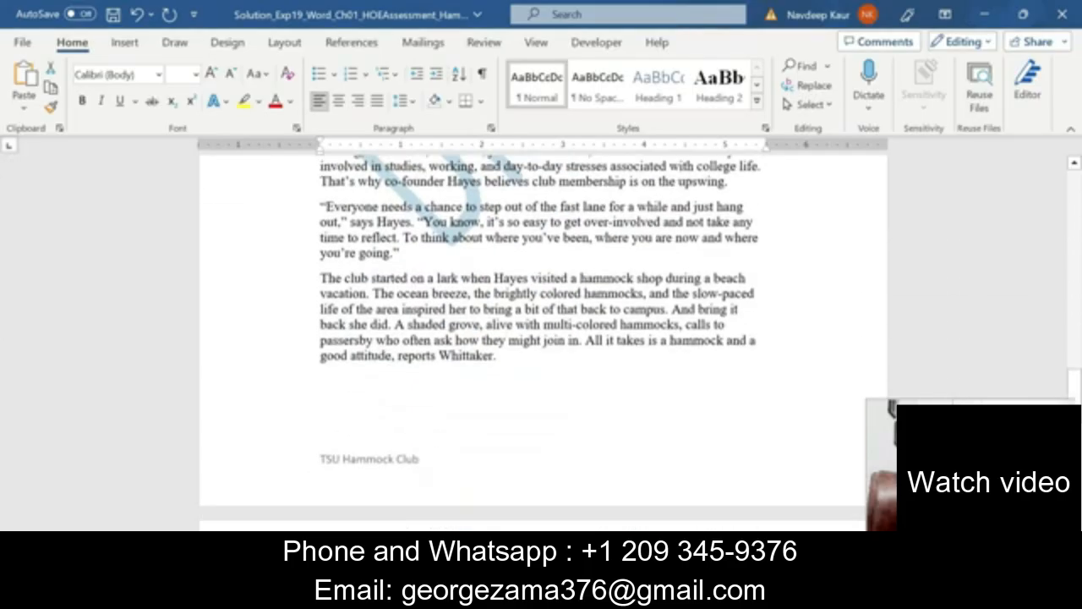
scroll(391, 461, "up", 7)
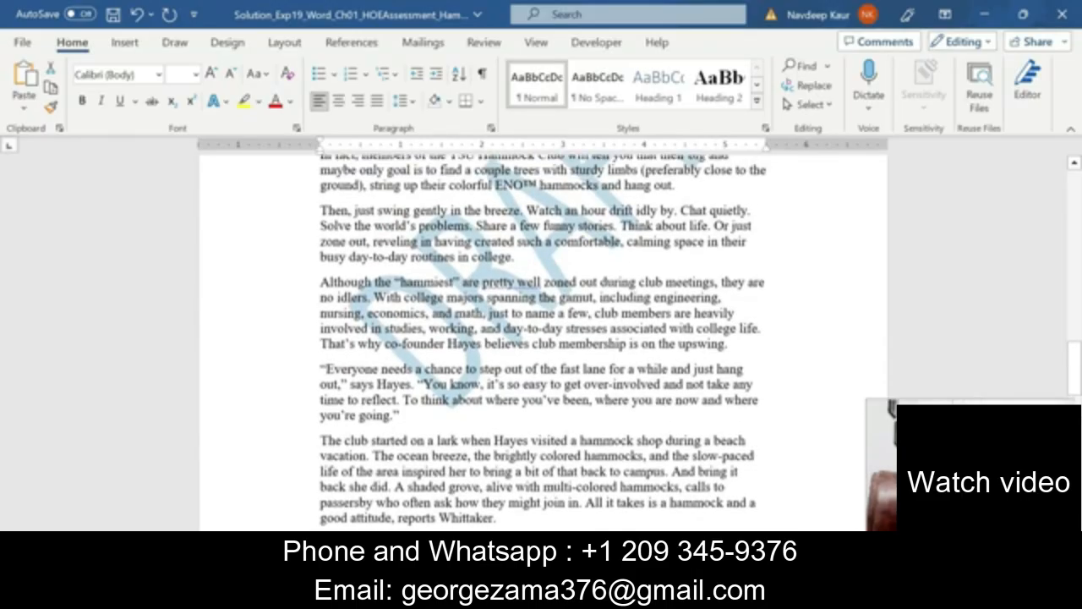
scroll(542, 353, "up", 12)
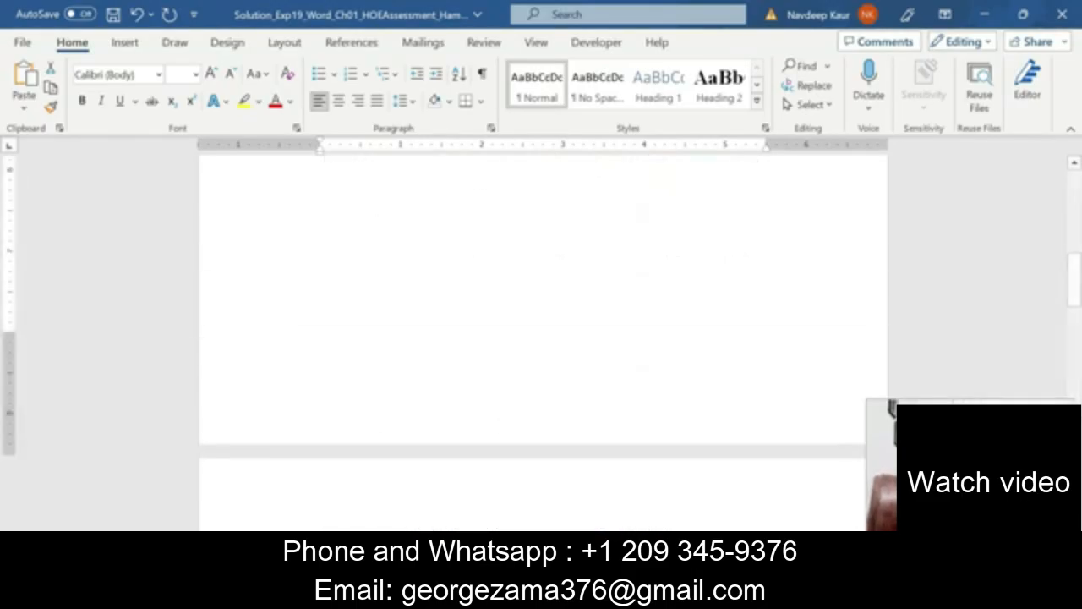
scroll(543, 343, "up", 7)
left_click(564, 594)
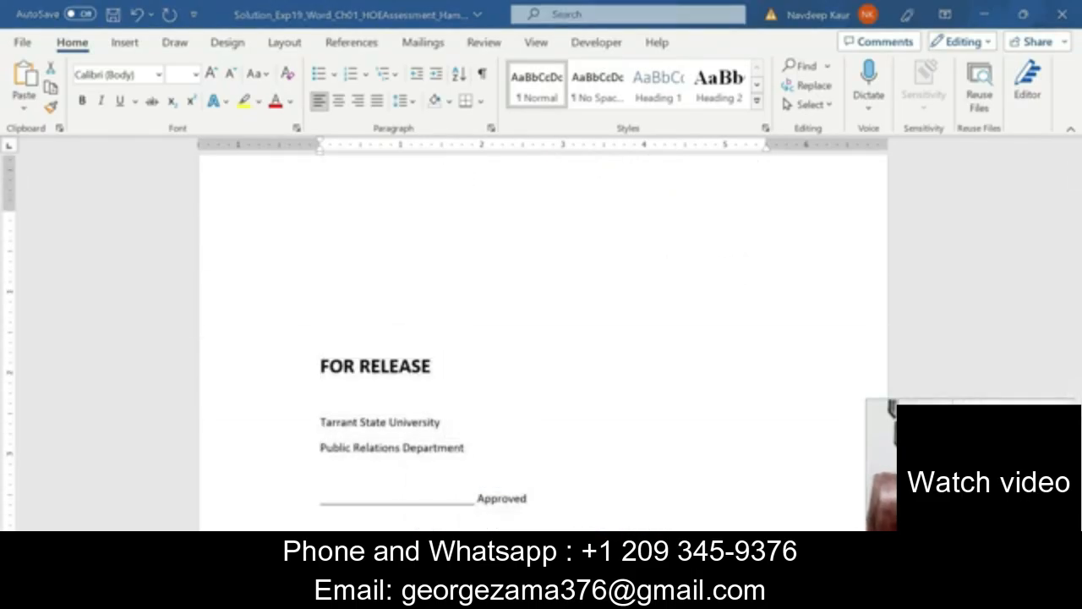
left_click(472, 500)
left_click(431, 331)
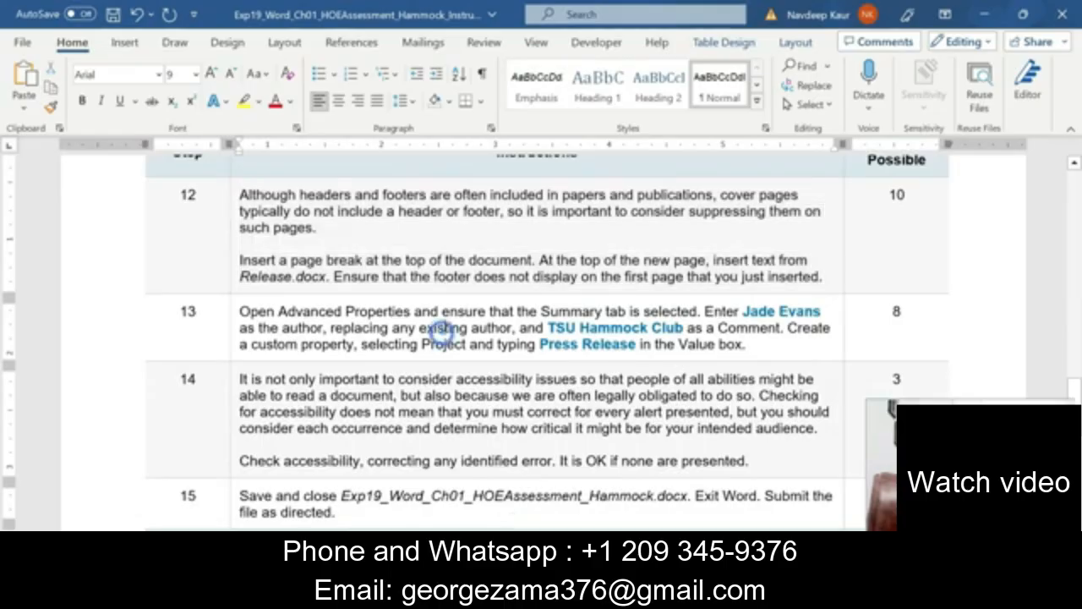
left_click_drag(756, 347, 240, 312)
left_click_drag(821, 312, 745, 311)
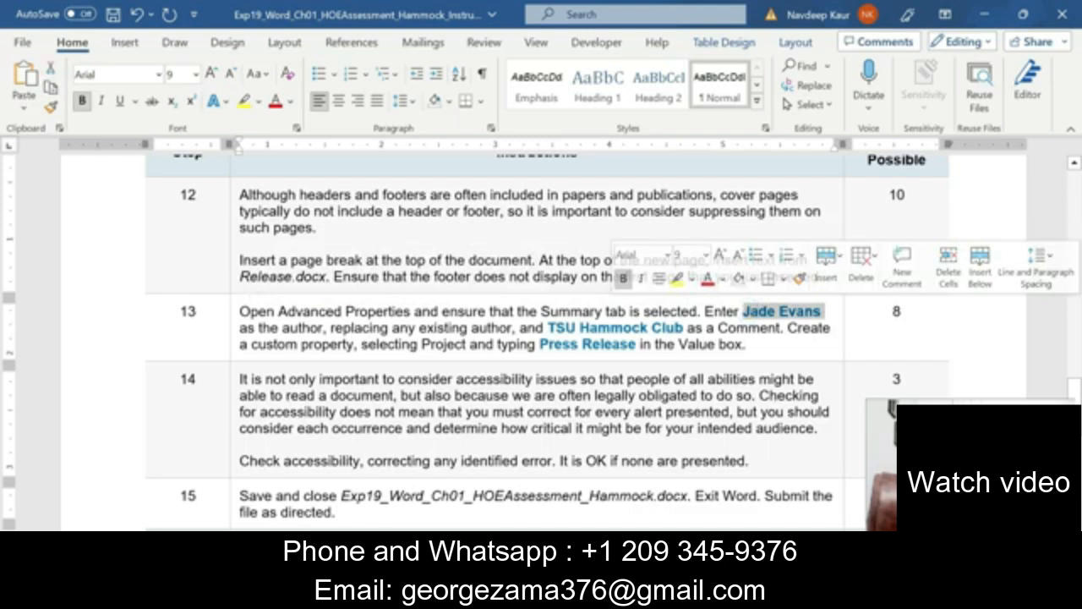
left_click_drag(548, 327, 683, 328)
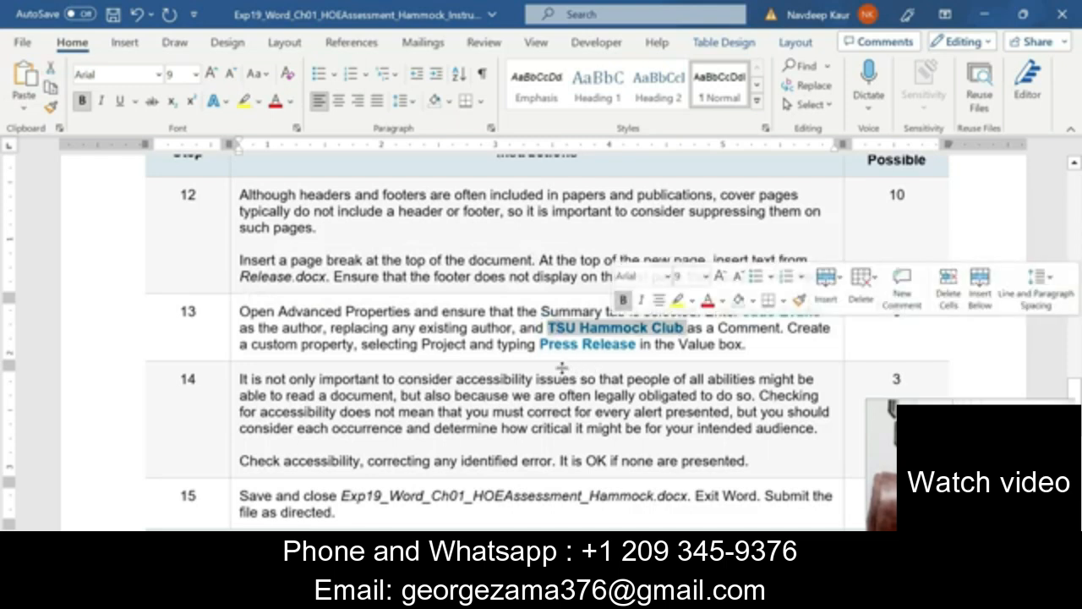
left_click_drag(542, 344, 636, 345)
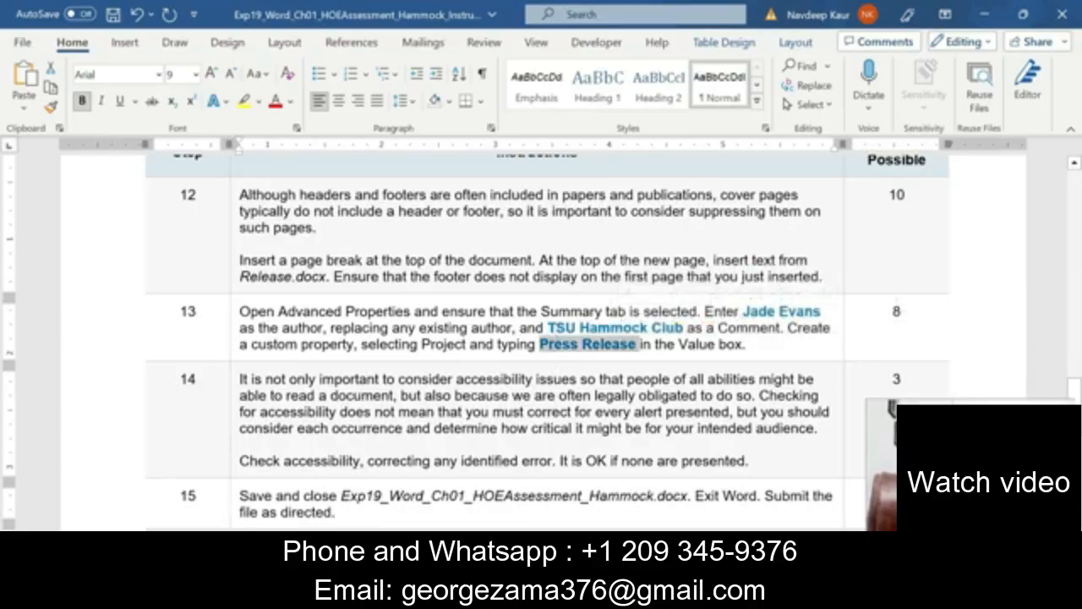
left_click(449, 332)
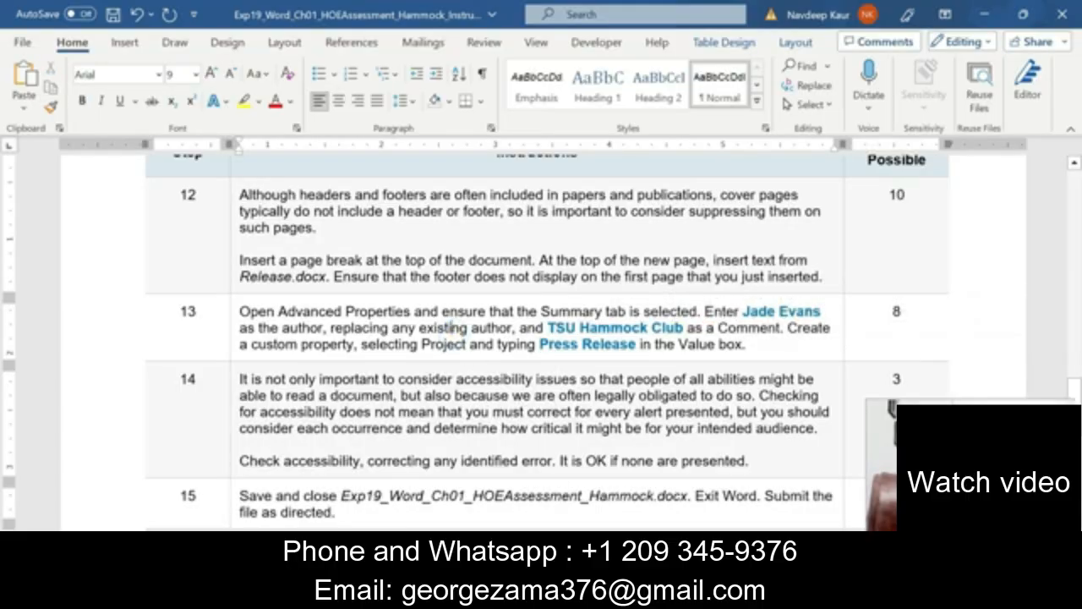
left_click(622, 517)
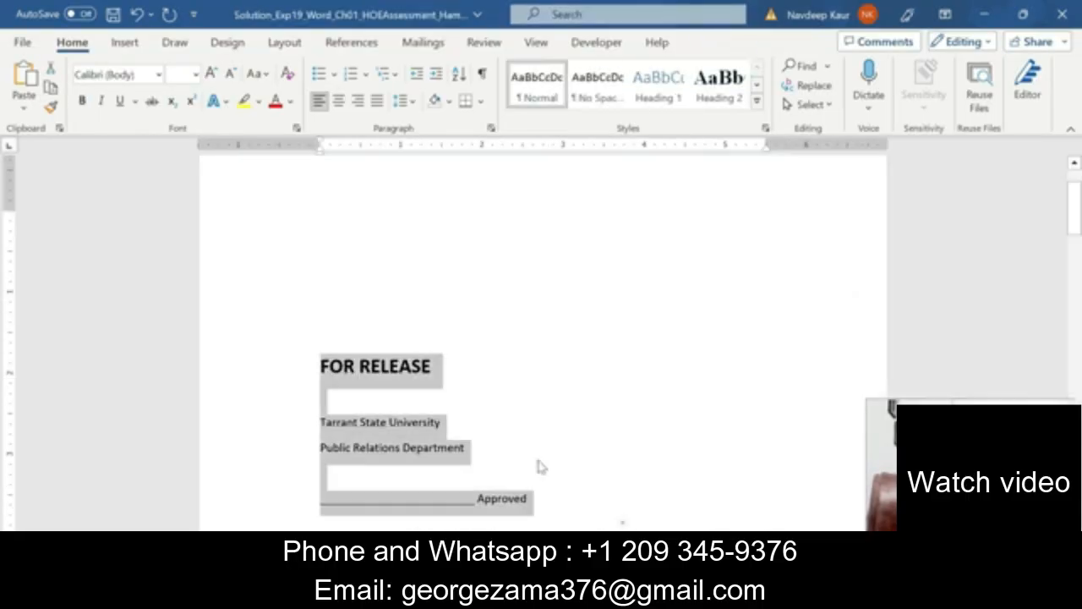
Open Advanced Properties from File > Info, check the Author and Comments fields, then view Custom.
left_click(22, 42)
left_click(47, 205)
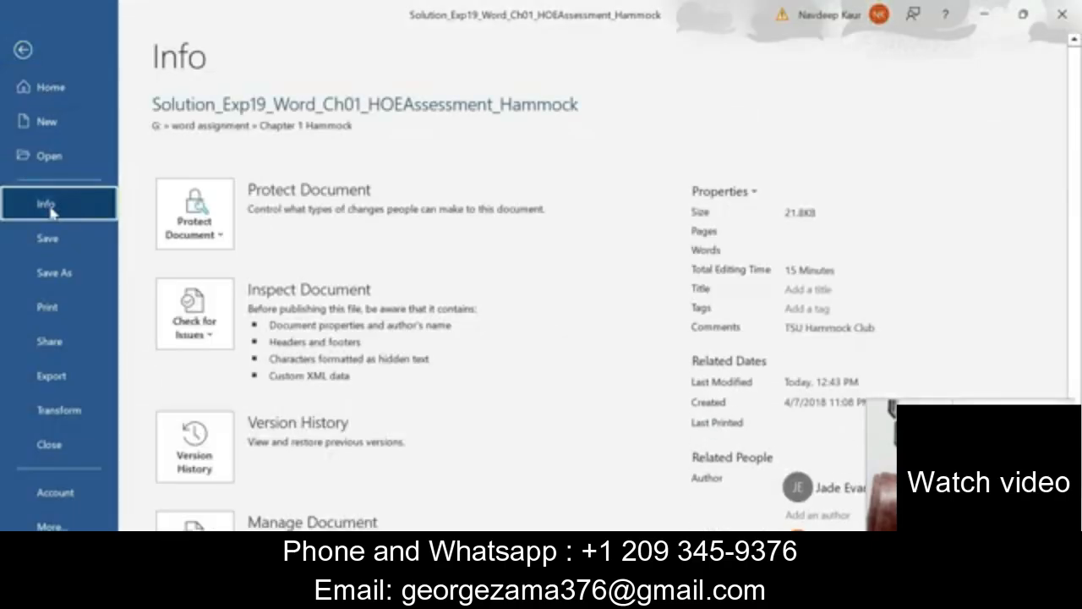
left_click(740, 193)
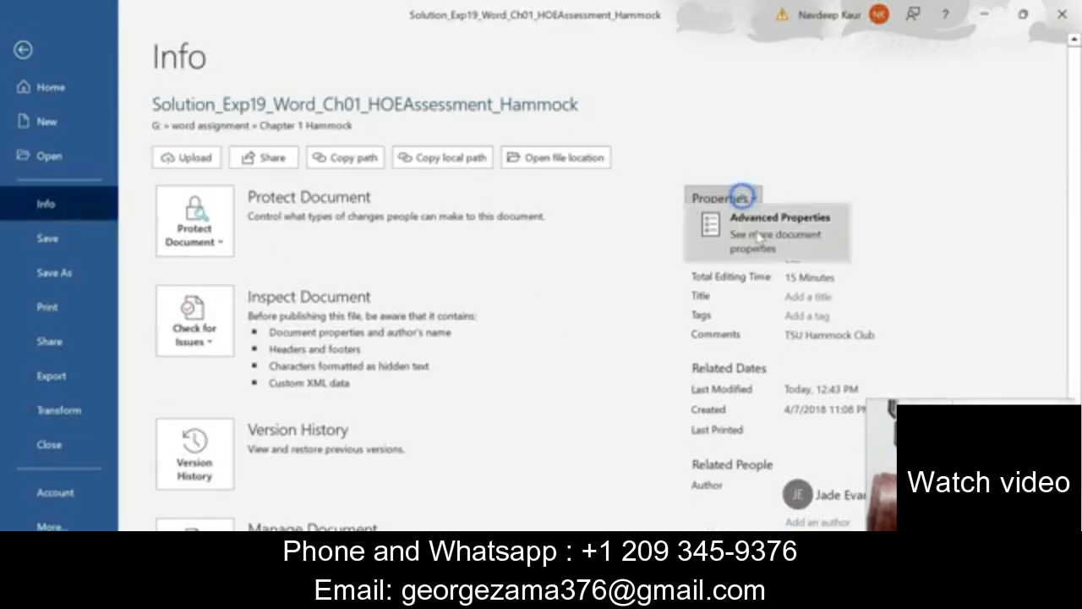
left_click(759, 236)
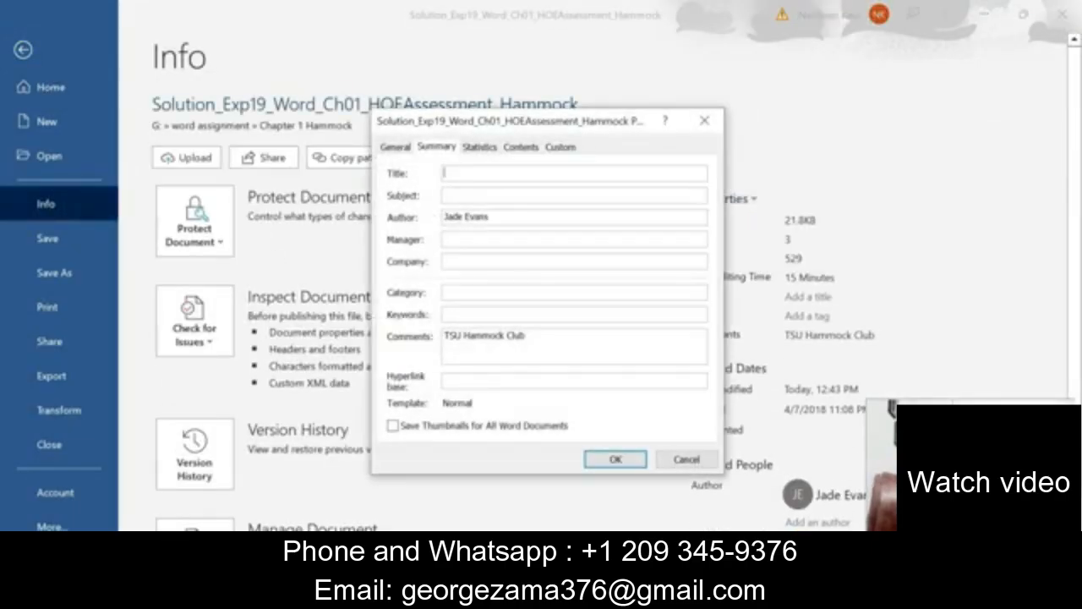
double_click(499, 216)
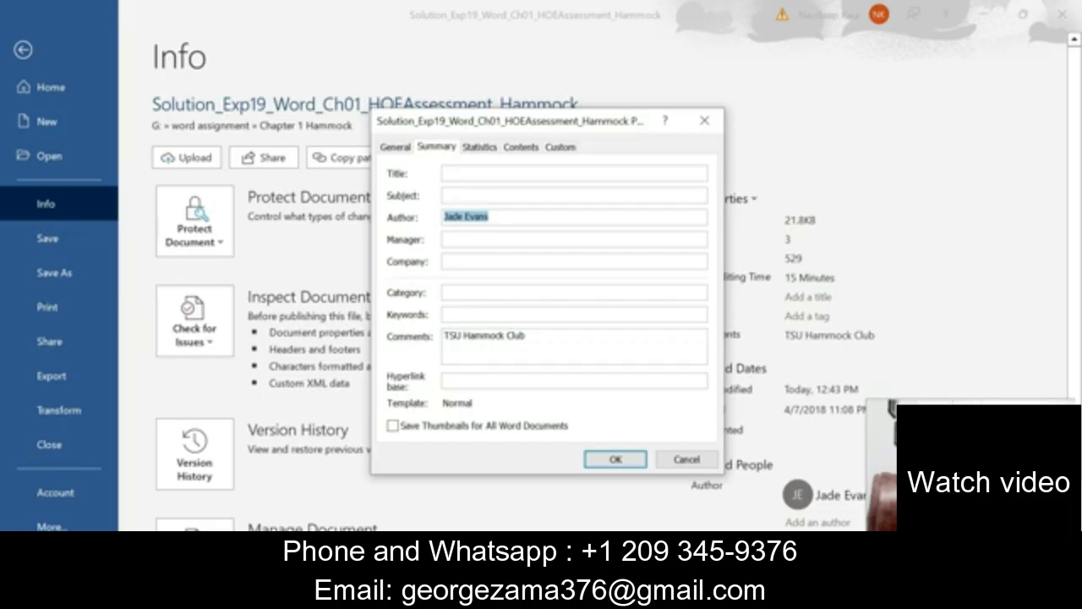
double_click(549, 336)
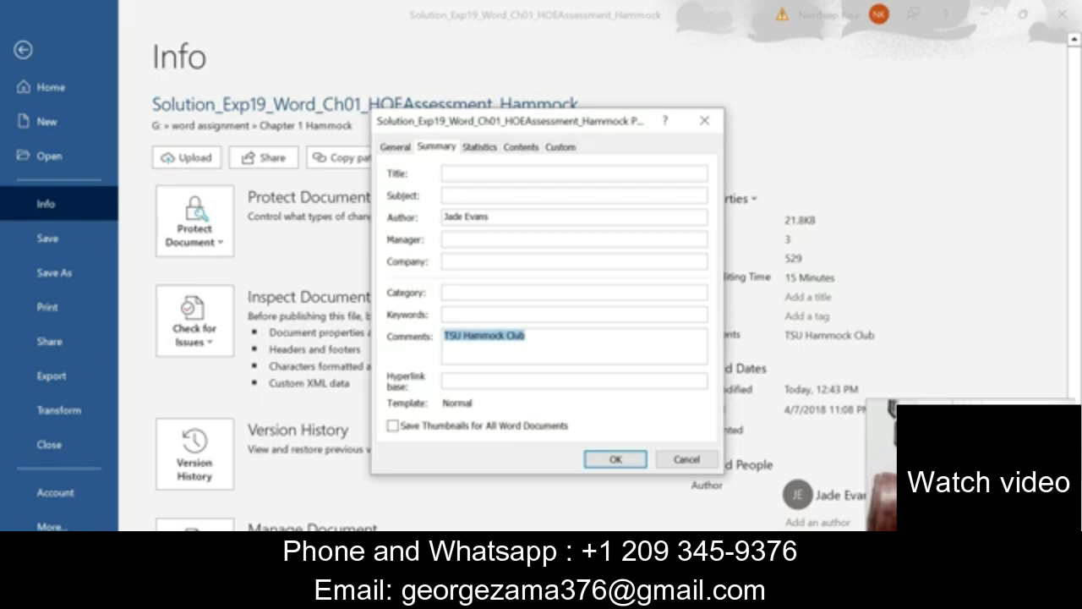
left_click(558, 147)
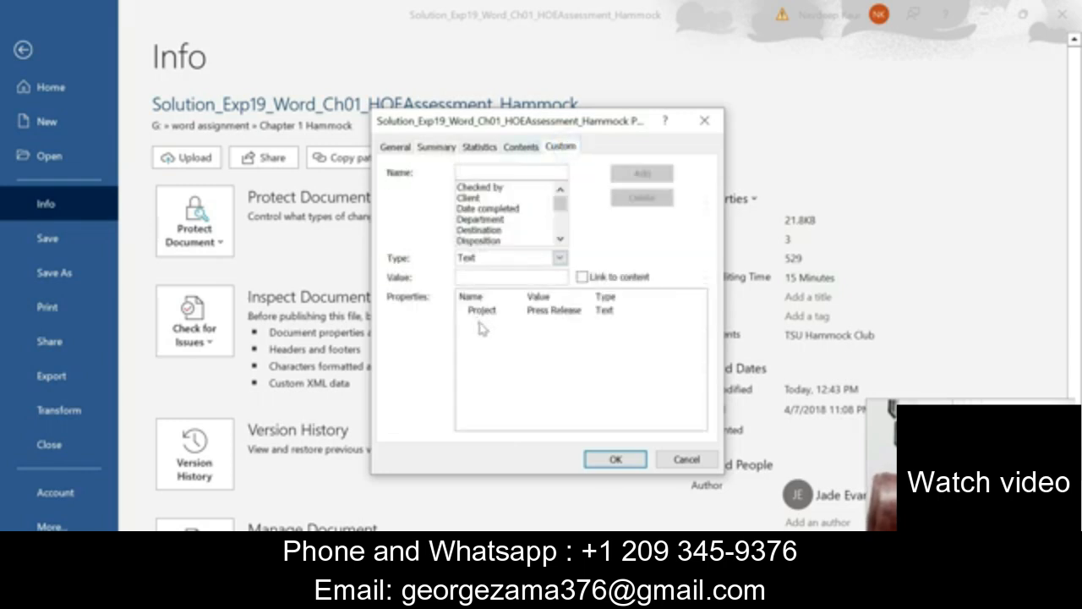